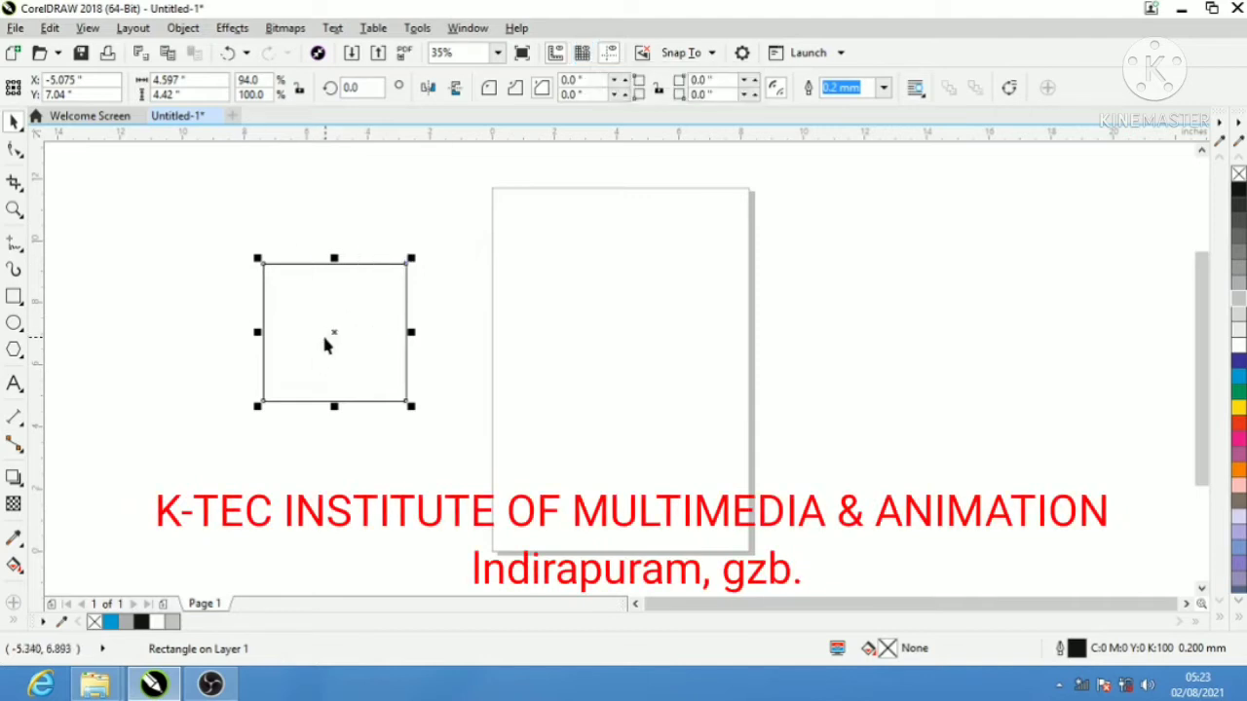
- Duplicate the square diagonally down and to the right so the copy overlaps the original, and select both squares
left_click_drag(332, 332, 383, 368)
key("Escape")
right_click(381, 363)
left_click_drag(532, 236, 200, 463)
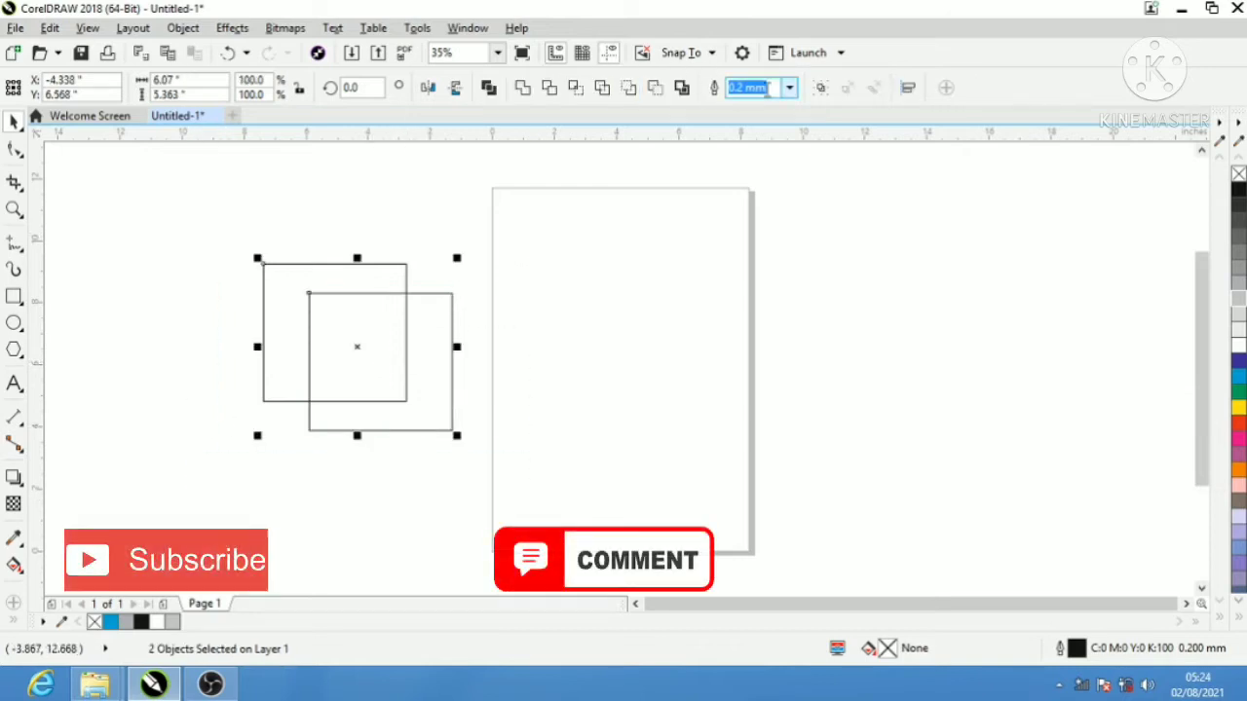
- Move the duplicate square onto the page and back over the original's lower-right corner, and select both squares
left_click(496, 264)
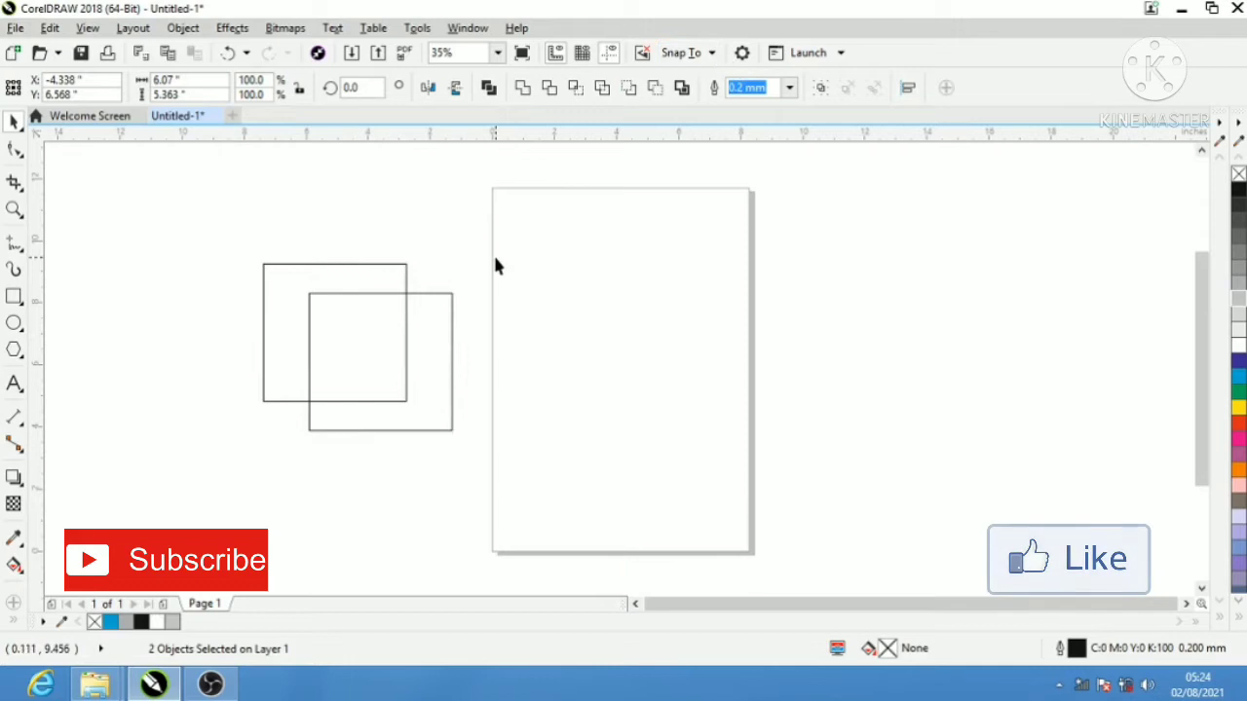
left_click_drag(431, 290, 706, 241)
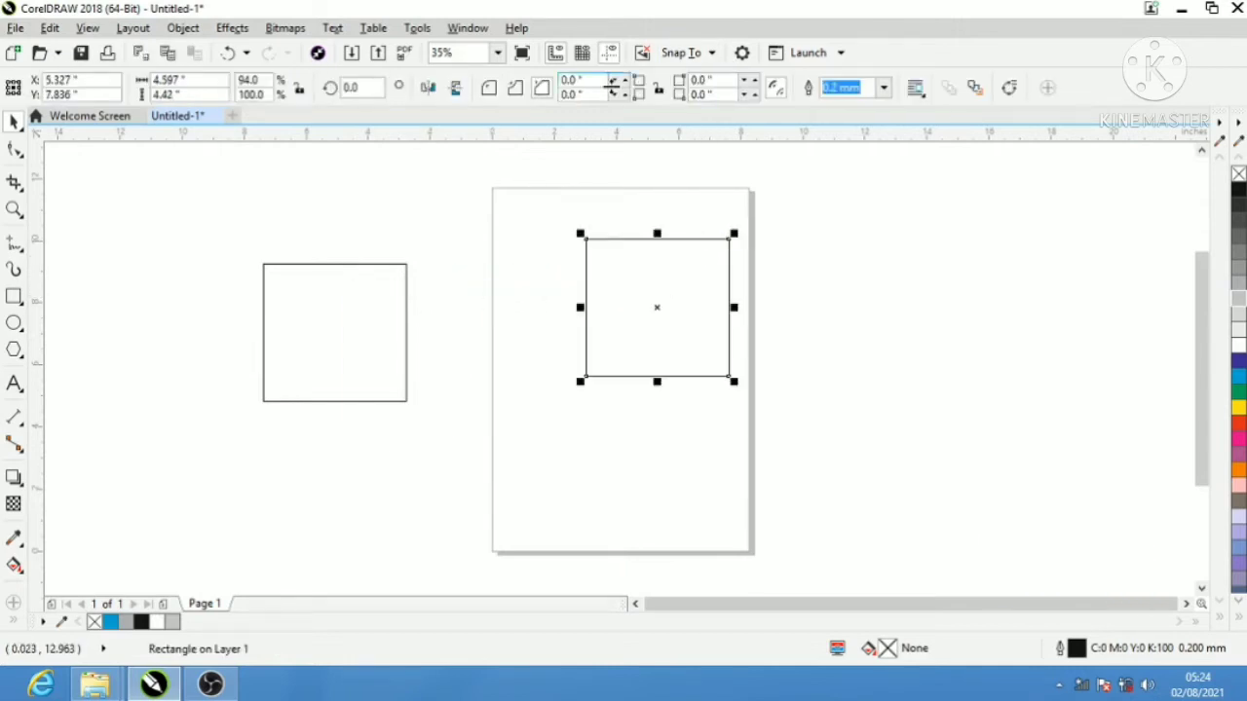
left_click_drag(811, 210, 235, 472)
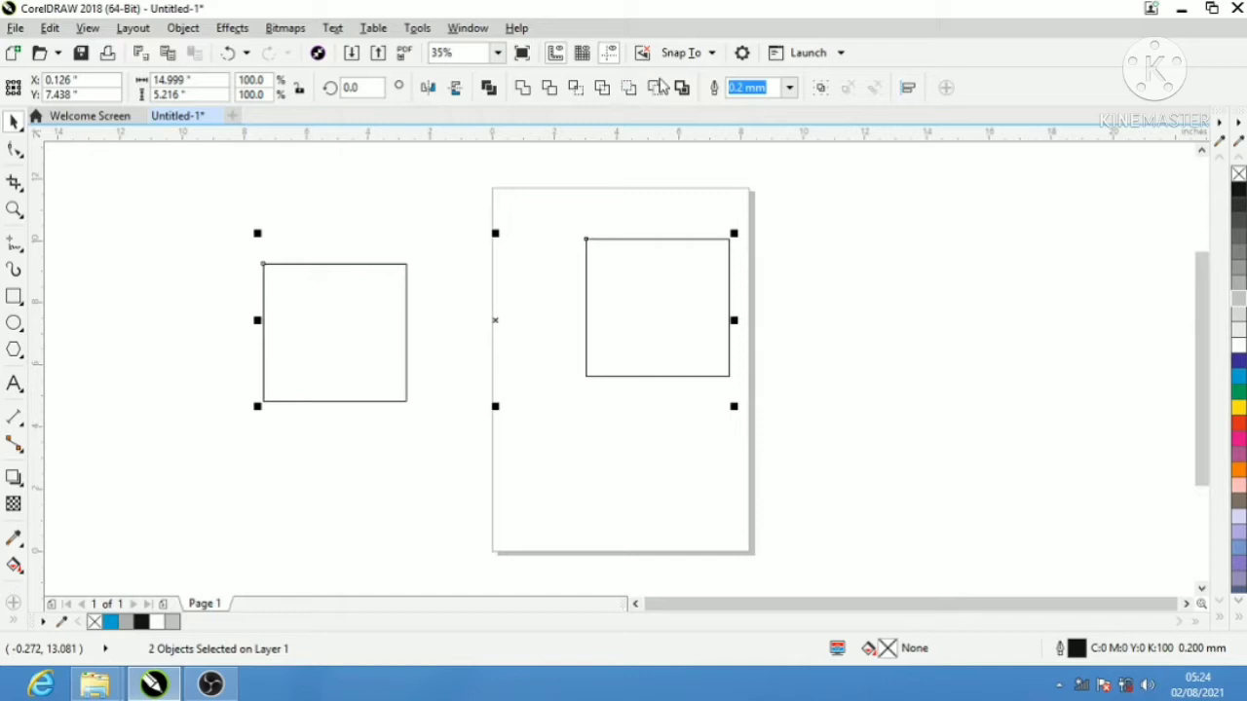
left_click(777, 163)
left_click_drag(723, 247, 449, 318)
left_click_drag(517, 203, 90, 615)
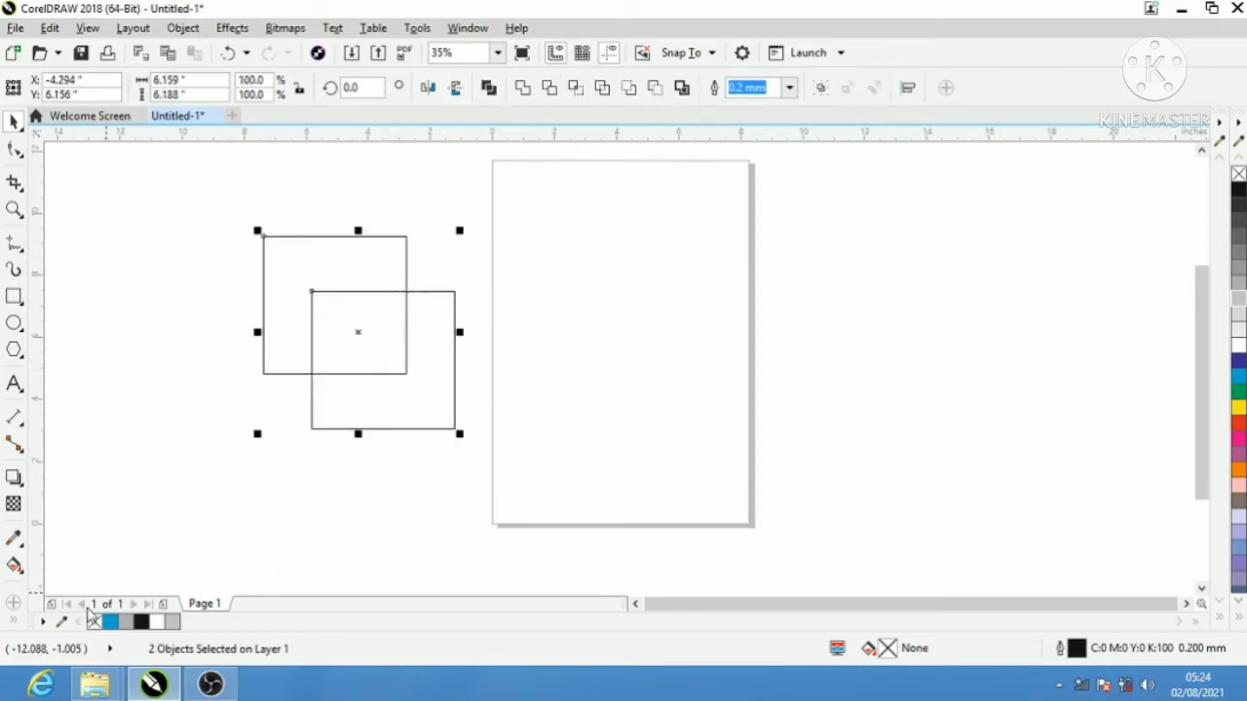
- Position the two selected squares at X 5 and Y 5 inches
double_click(101, 83)
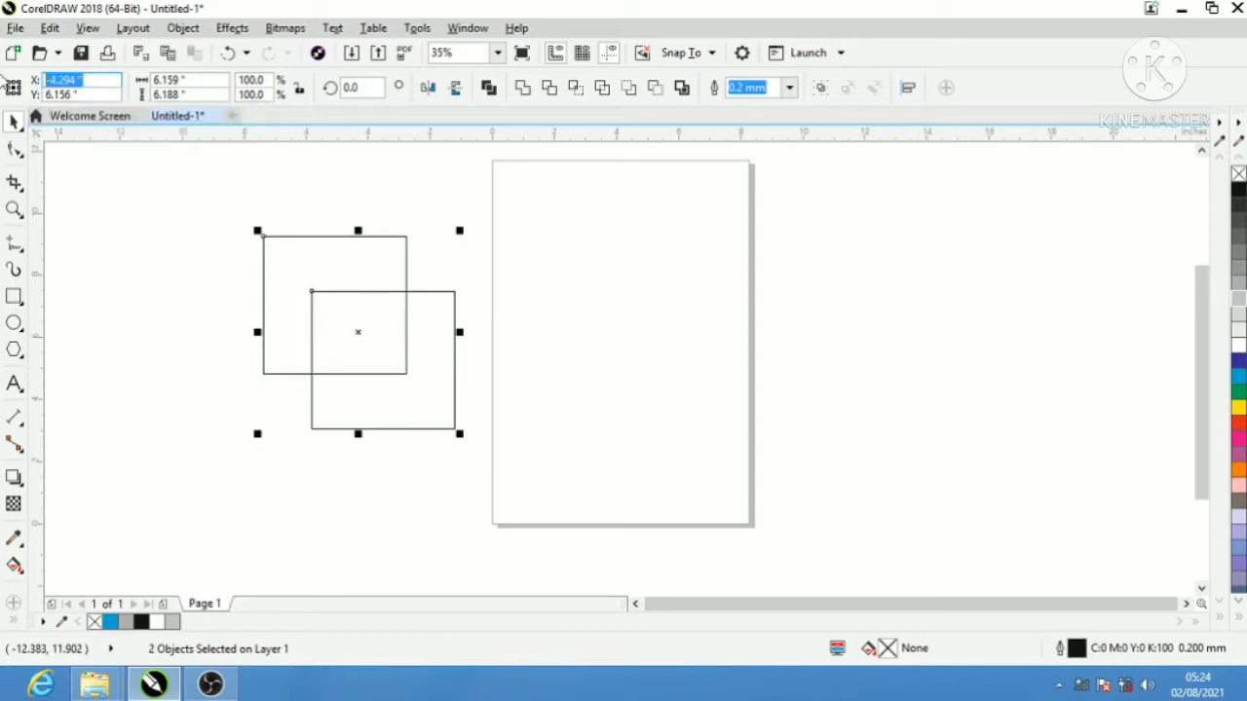
type("5")
key("Return")
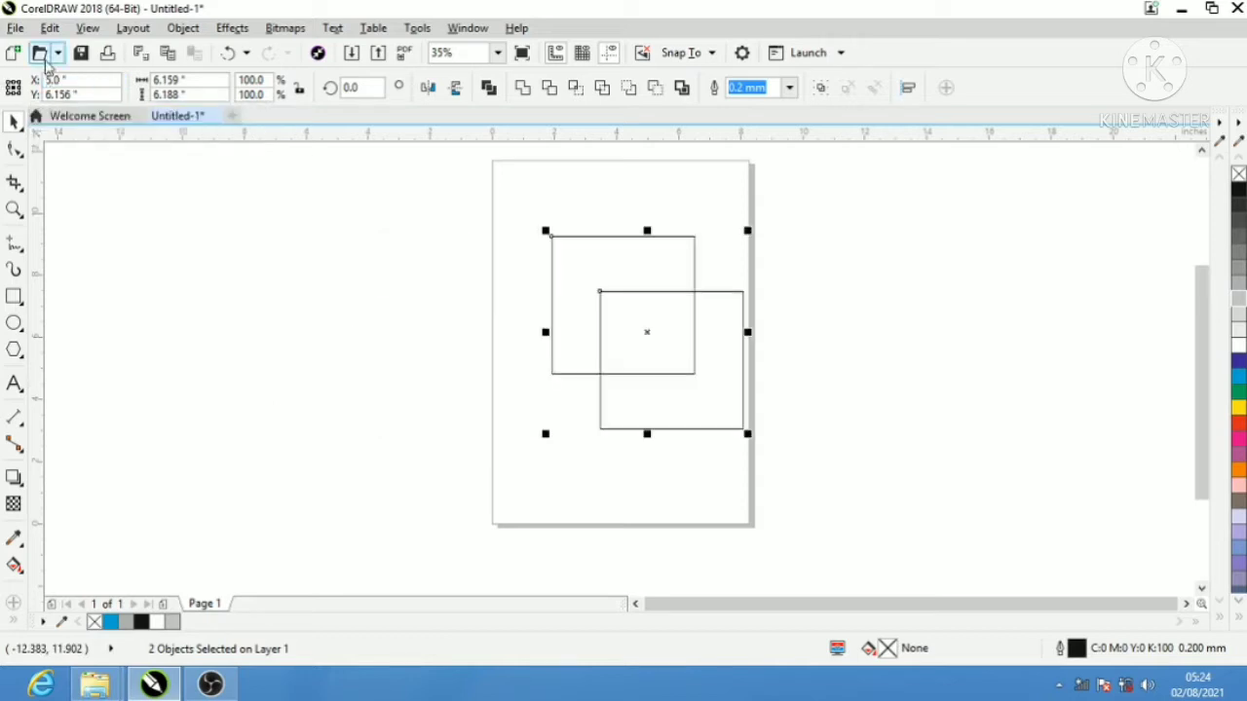
double_click(80, 94)
type("5")
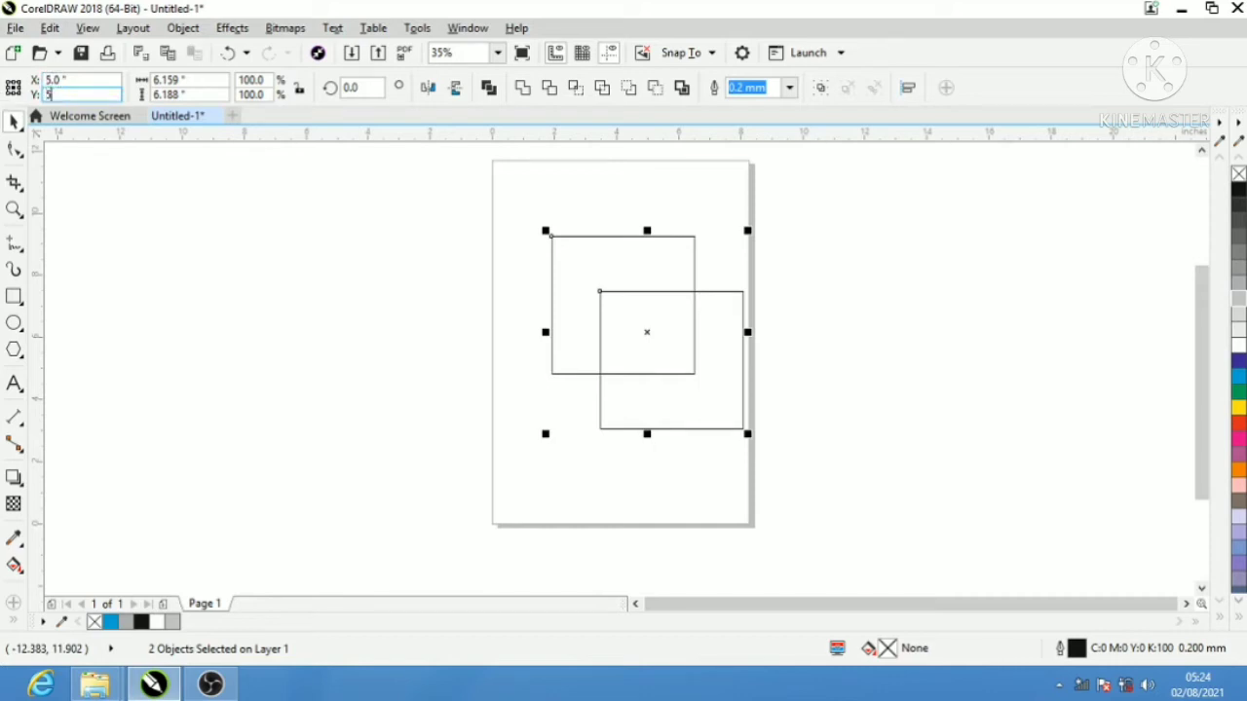
key("Return")
left_click_drag(503, 231, 796, 495)
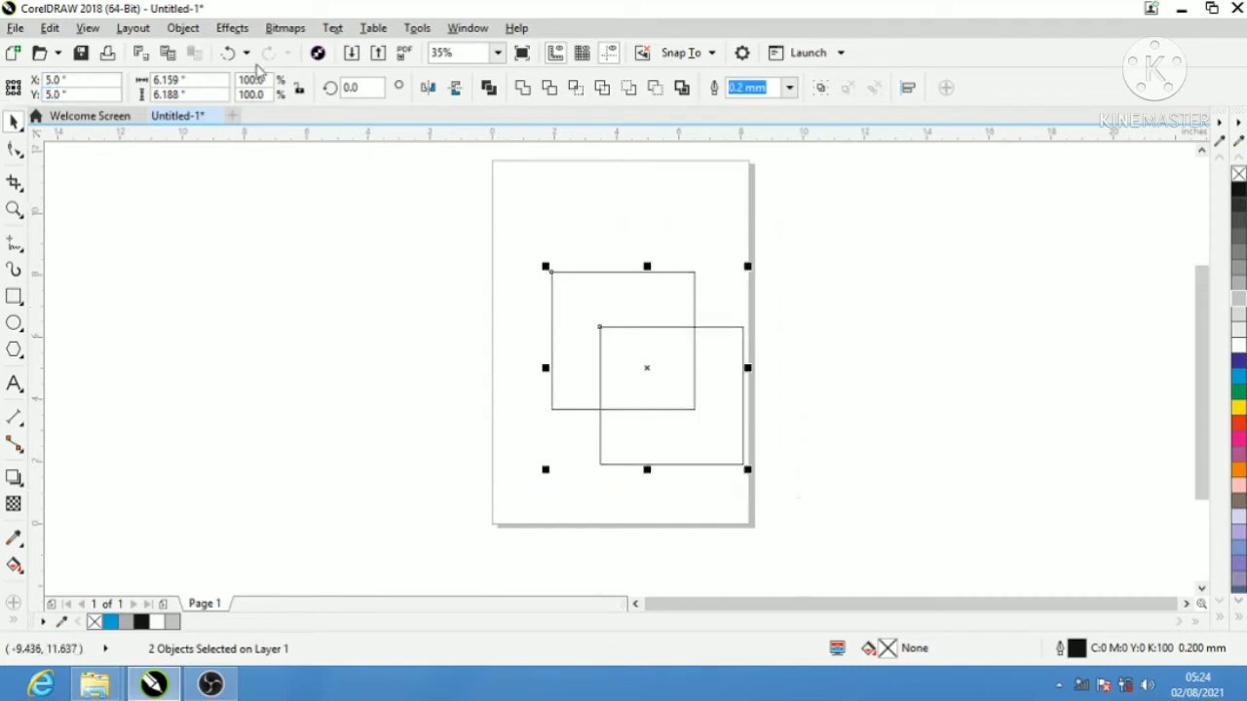
- Resize the pair of overlapping squares to 8 inches wide and 8 inches high overall
left_click(185, 80)
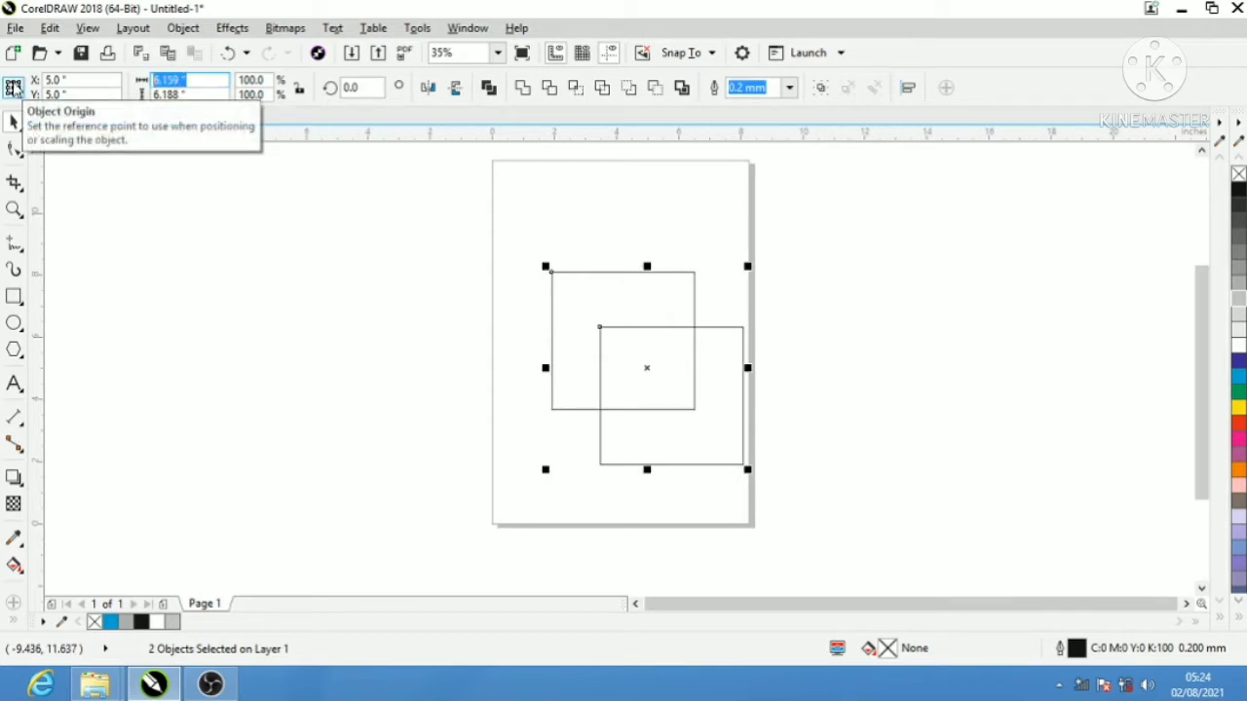
type("8")
key("Return")
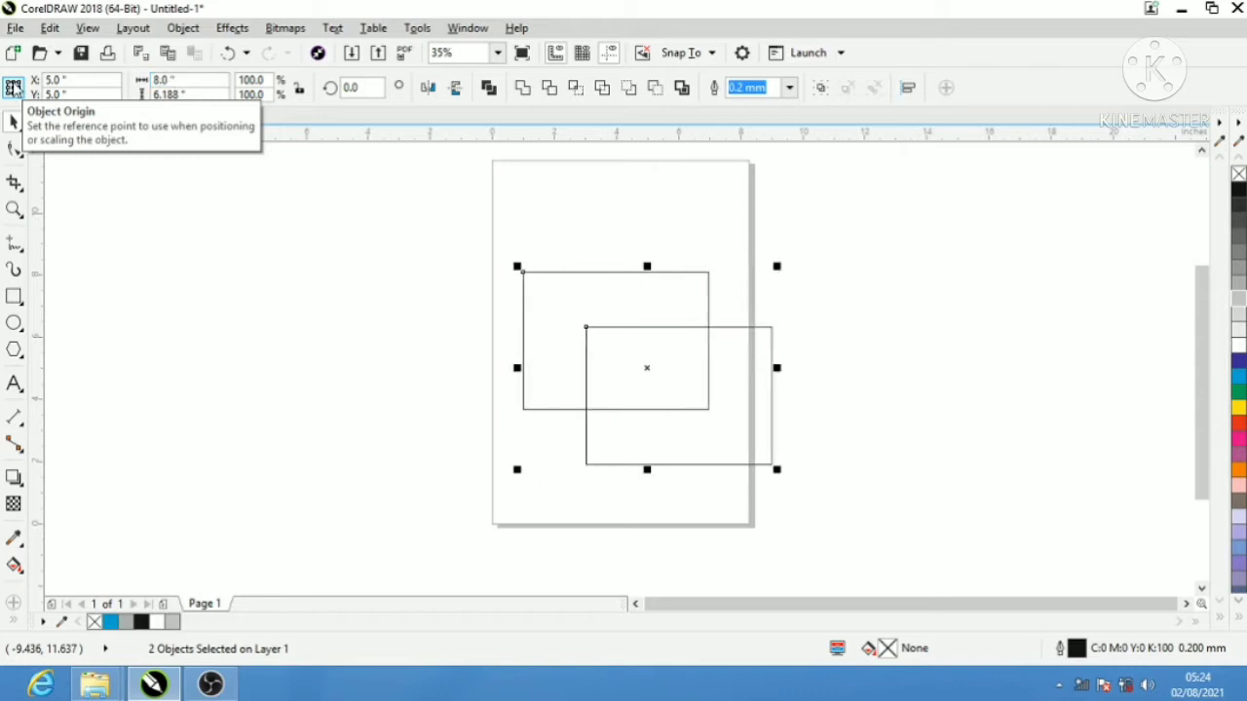
key("Tab")
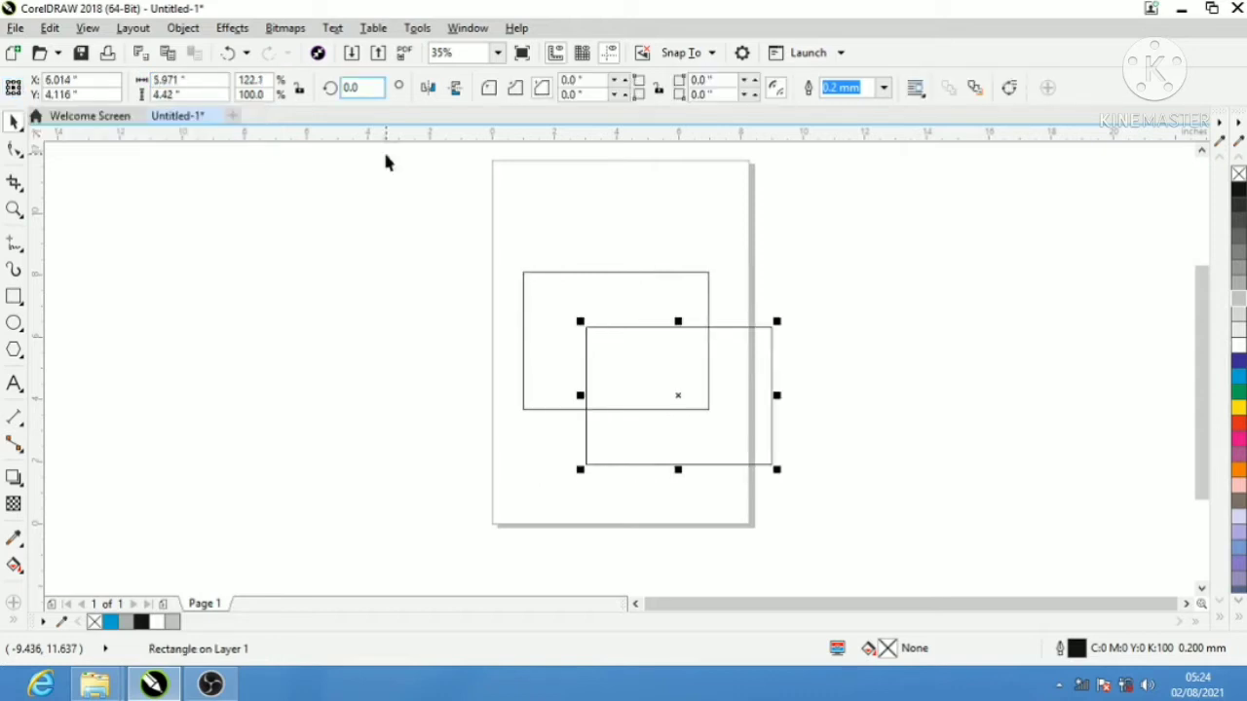
left_click_drag(448, 263, 899, 550)
double_click(185, 95)
type("8")
key("Return")
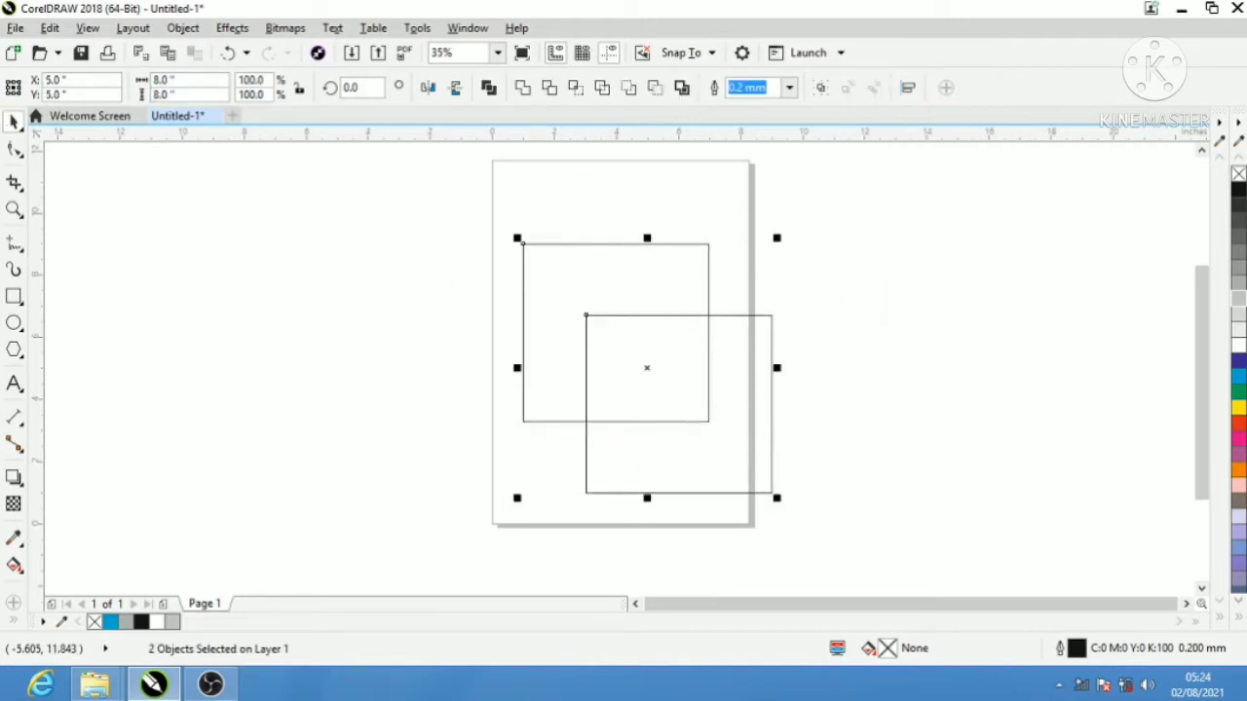
- Move both shapes to the left of the page and set their rotation angle to 80 and 360 degrees in turn
left_click_drag(645, 366, 377, 356)
double_click(350, 87)
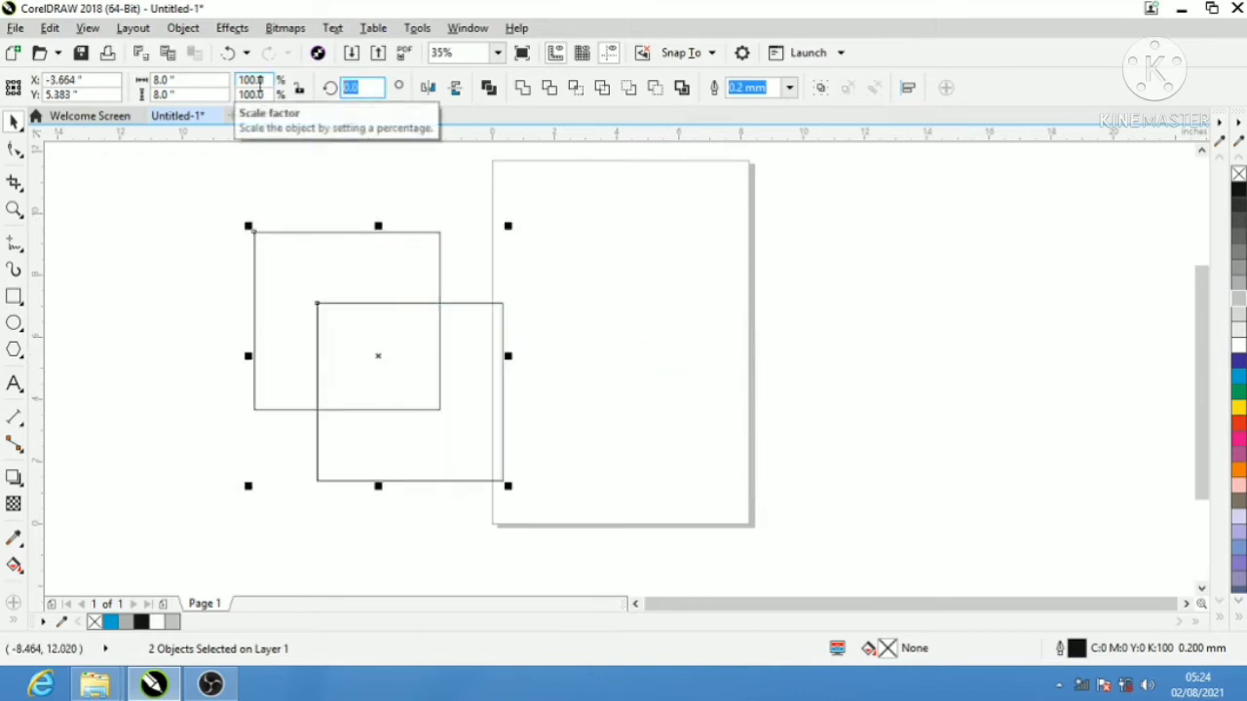
key("Return")
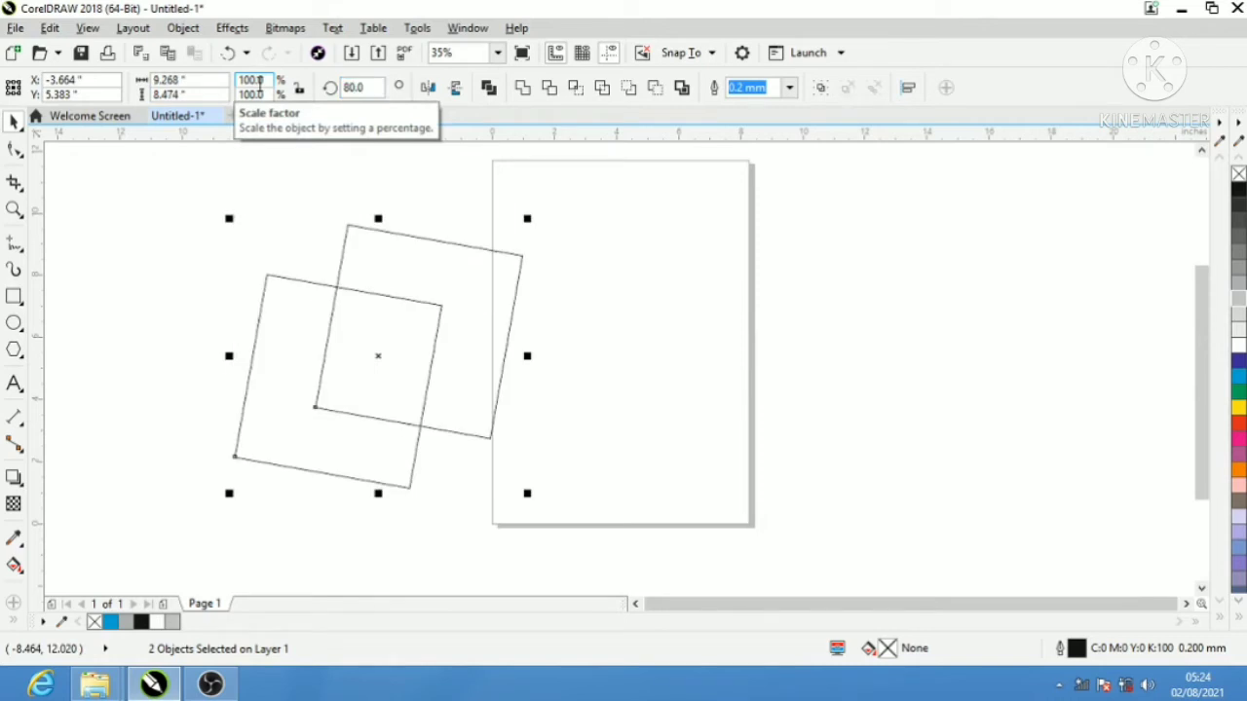
type("360")
key("Return")
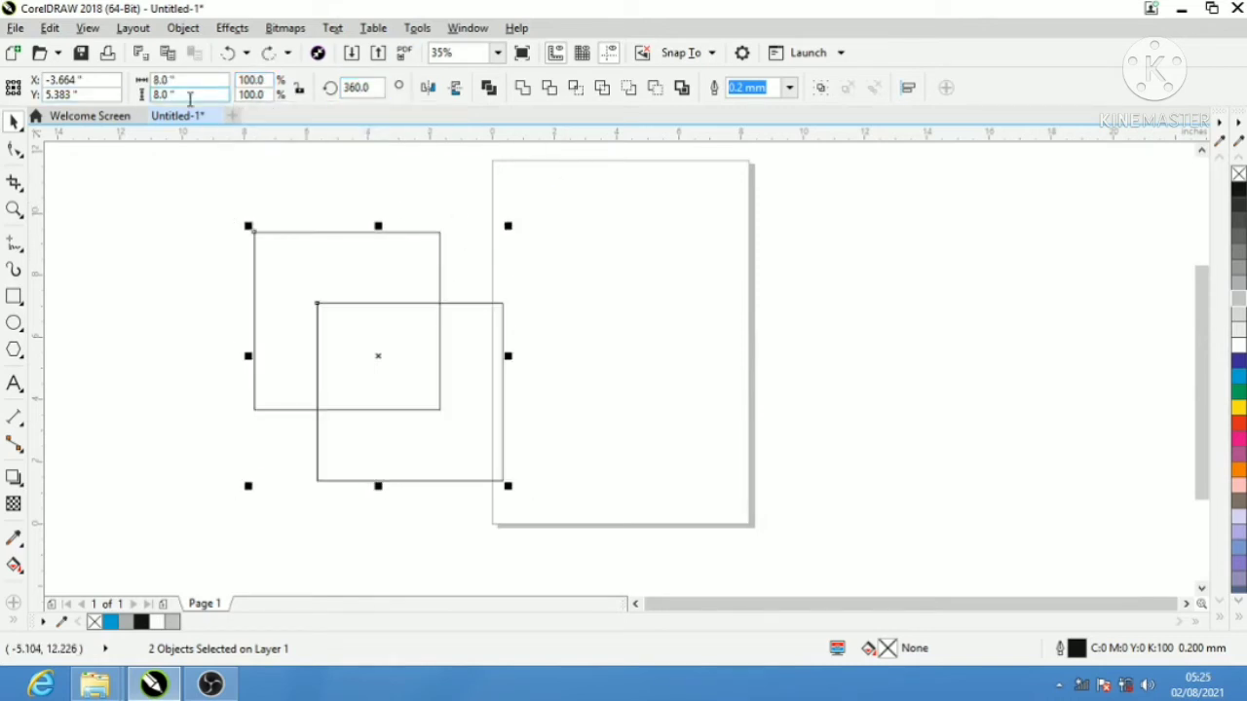
- Reselect both overlapping rectangles and move them clear of the page, centred at about X -5.76, Y 5.44 inches
left_click(358, 239)
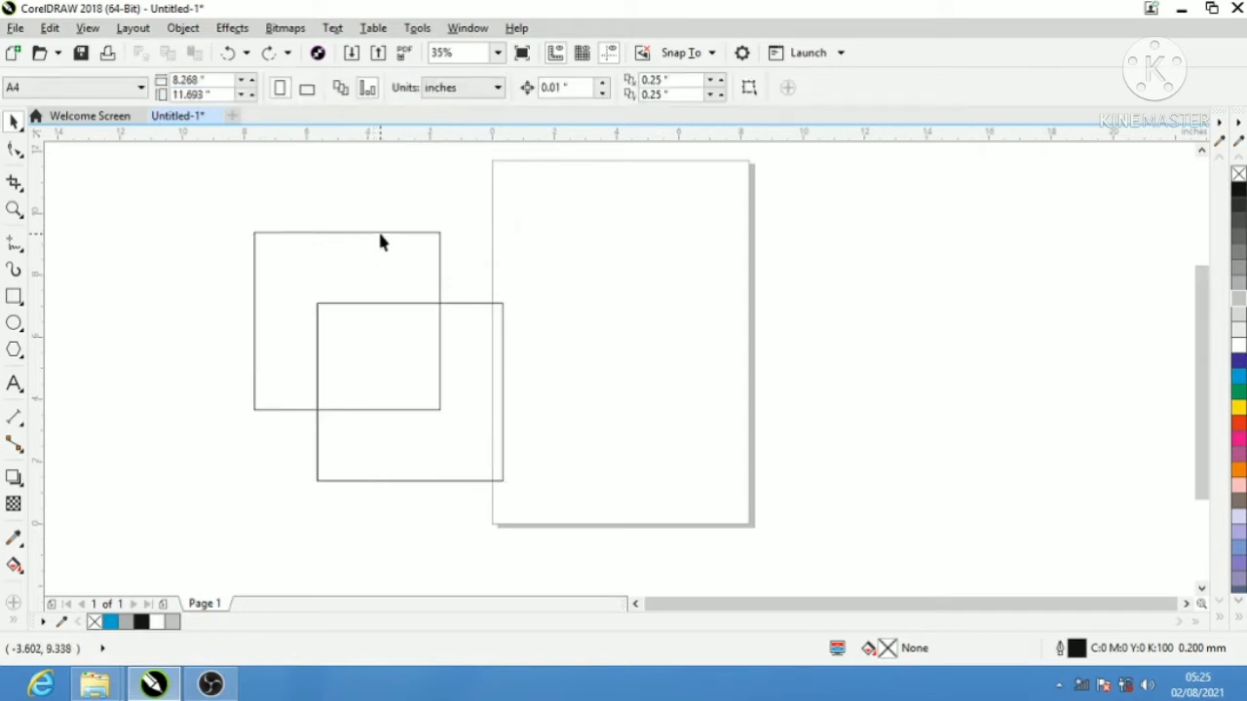
left_click(381, 236)
left_click_drag(209, 189, 578, 532)
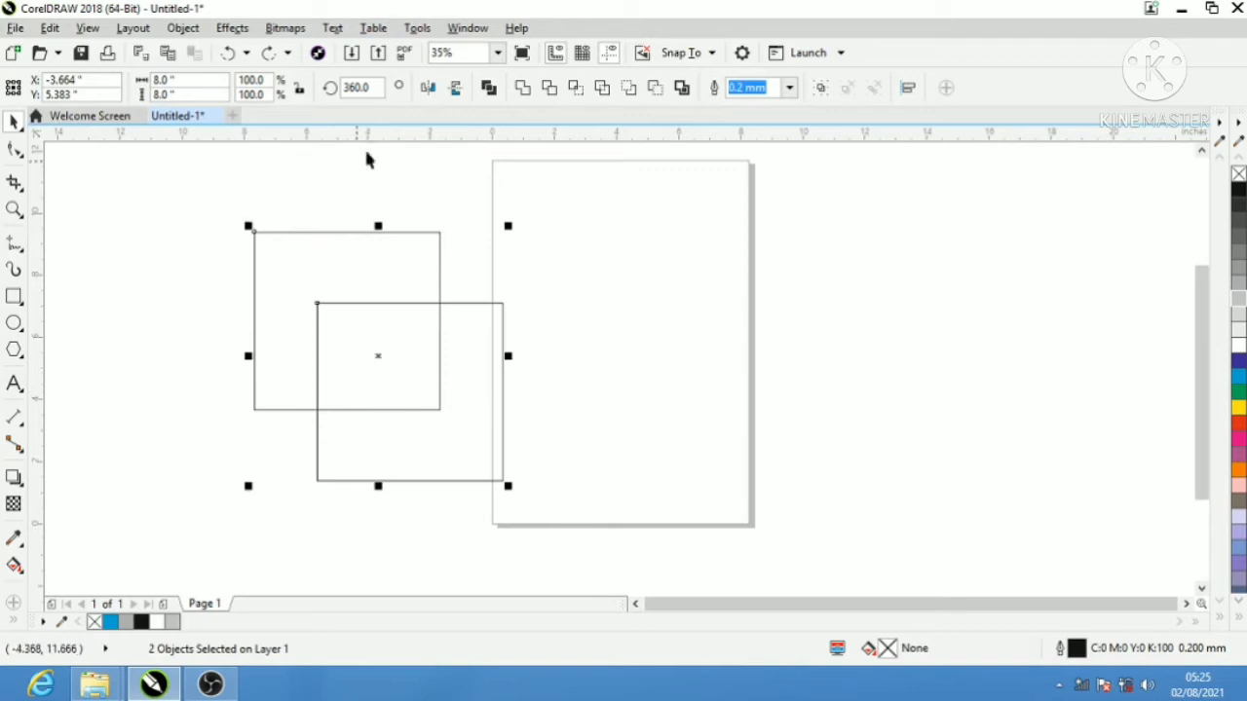
left_click_drag(383, 353, 432, 371)
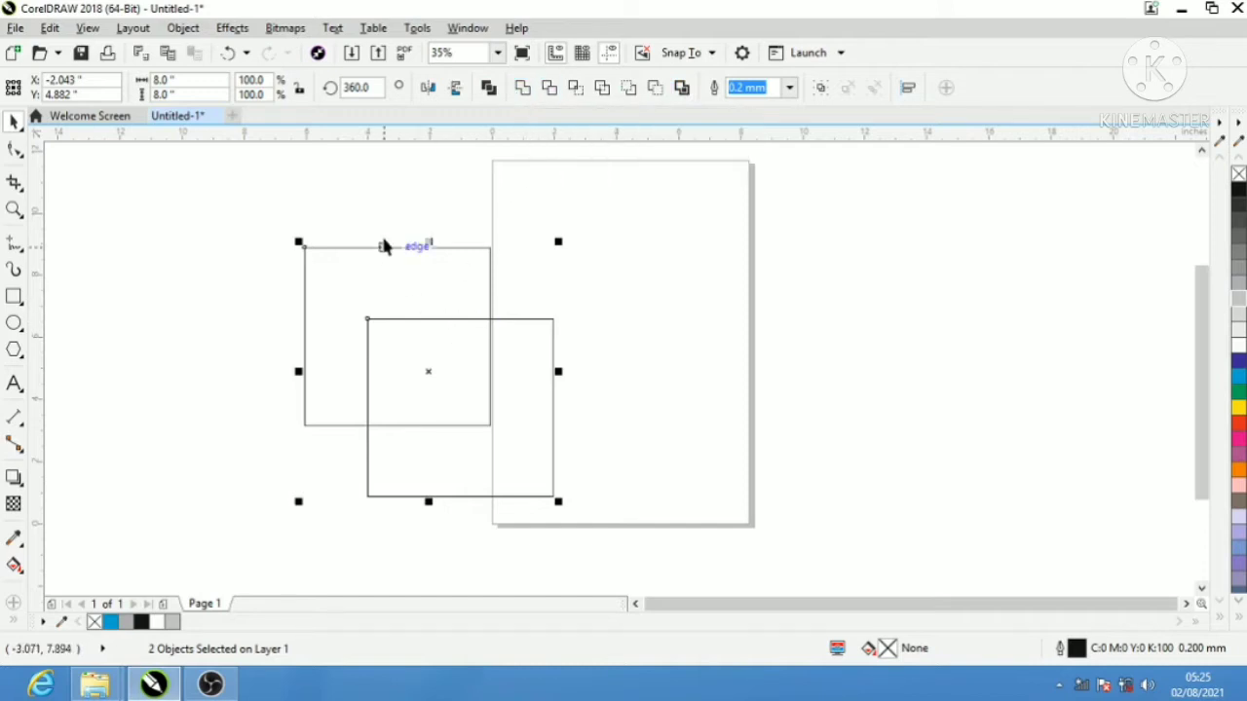
left_click_drag(576, 214, 282, 530)
left_click_drag(429, 370, 313, 354)
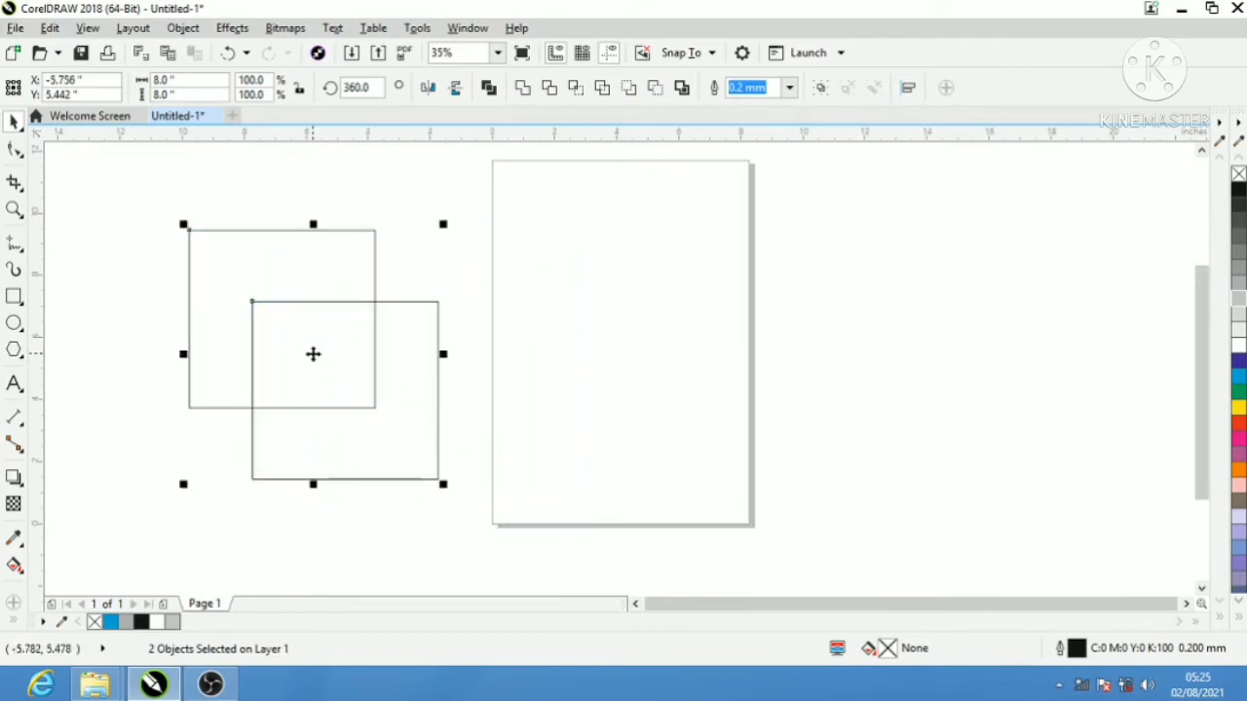
- Try welding the two overlapping rectangles and moving the merged shape, and undo both the move and the weld
left_click(523, 90)
mouse_move(395, 300)
left_mouse_down()
mouse_move(409, 308)
mouse_move(412, 289)
left_mouse_up()
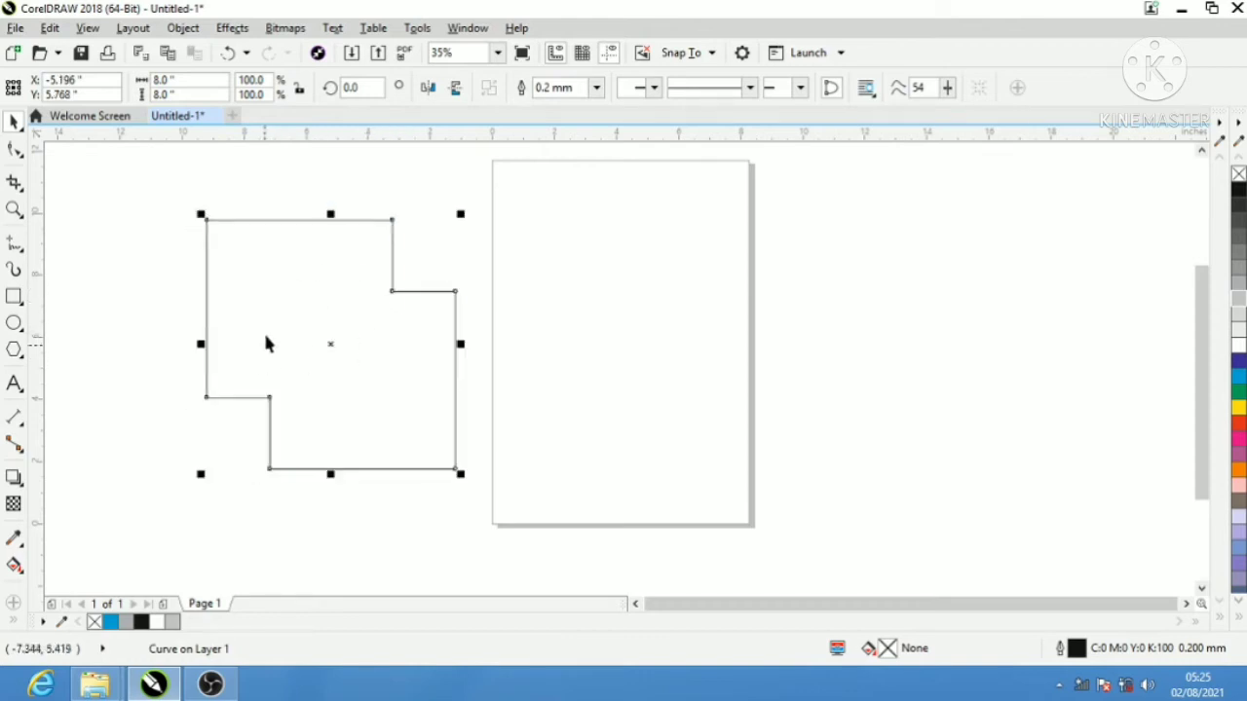
left_click(484, 328)
left_click_drag(498, 198, 139, 550)
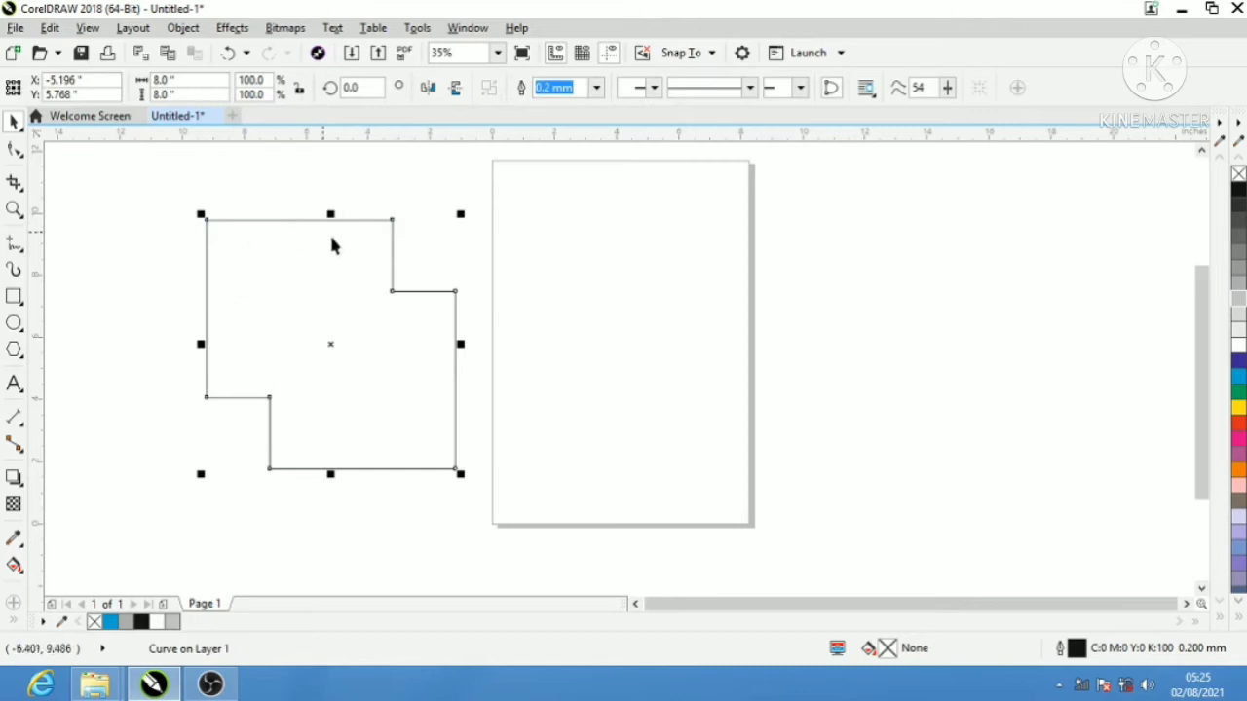
key("ctrl+z")
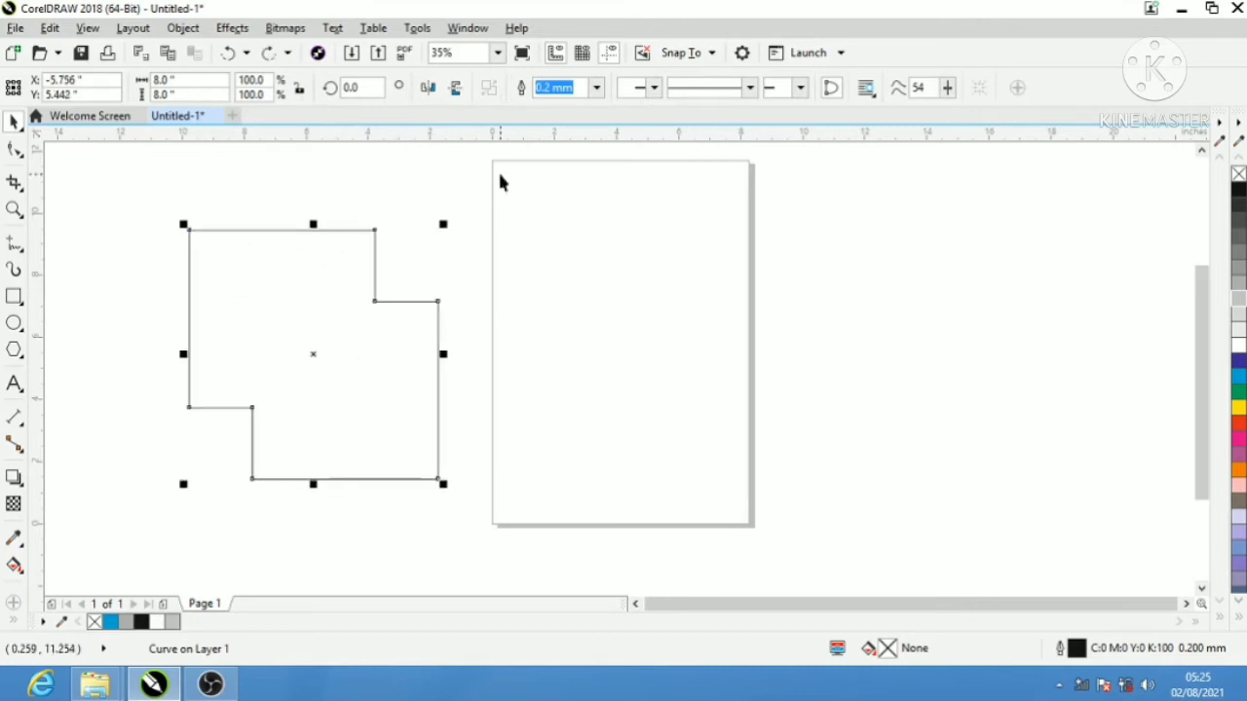
key("ctrl+z")
left_click(479, 252)
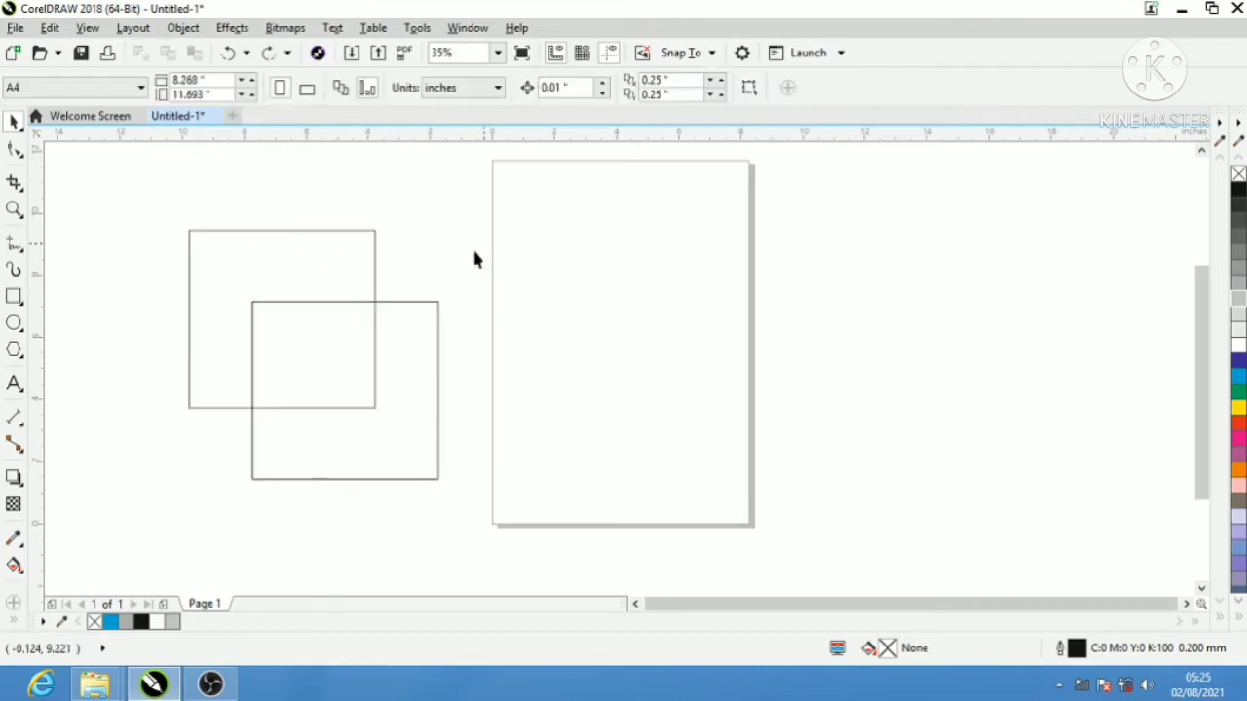
- Shift the front rectangle slightly up and to the right, and weld both rectangles into one shape
left_click_drag(423, 295, 568, 255)
mouse_move(433, 303)
left_mouse_down()
mouse_move(608, 303)
mouse_move(445, 285)
left_mouse_up()
left_click_drag(166, 204, 497, 515)
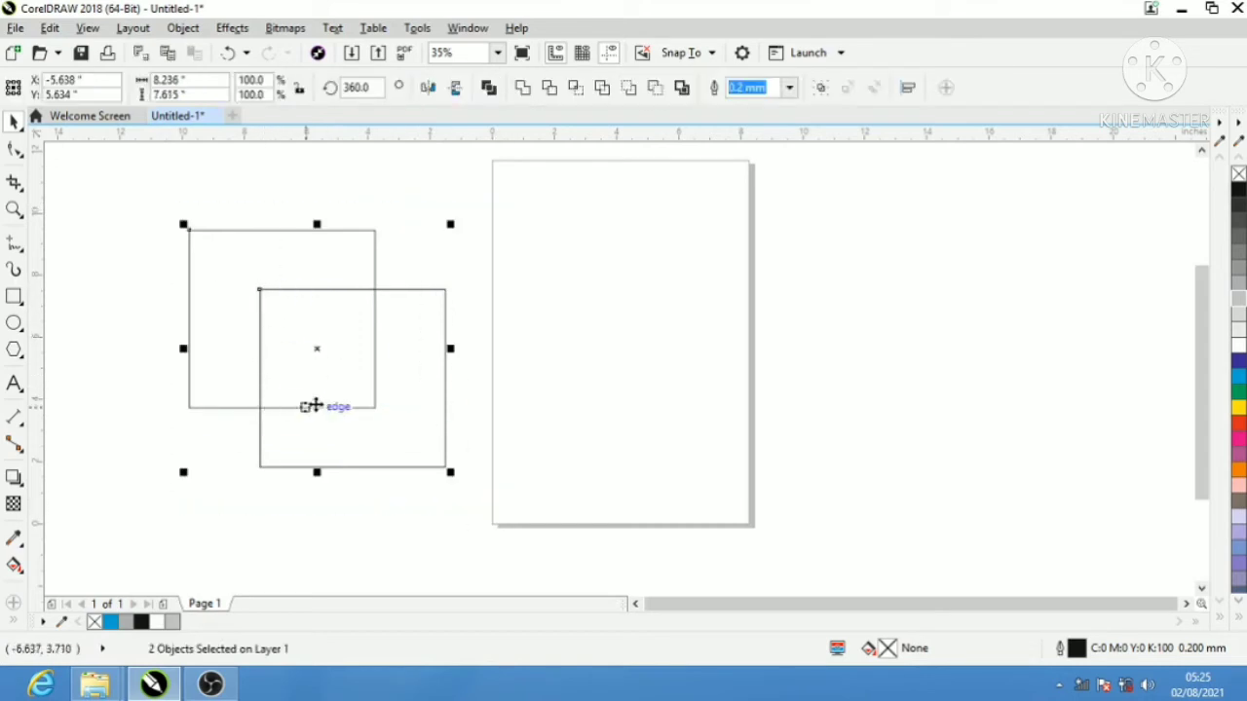
left_click(524, 91)
left_click_drag(421, 290, 423, 323)
- Try a cyan fill on the welded shape and undo it
left_click(1239, 380)
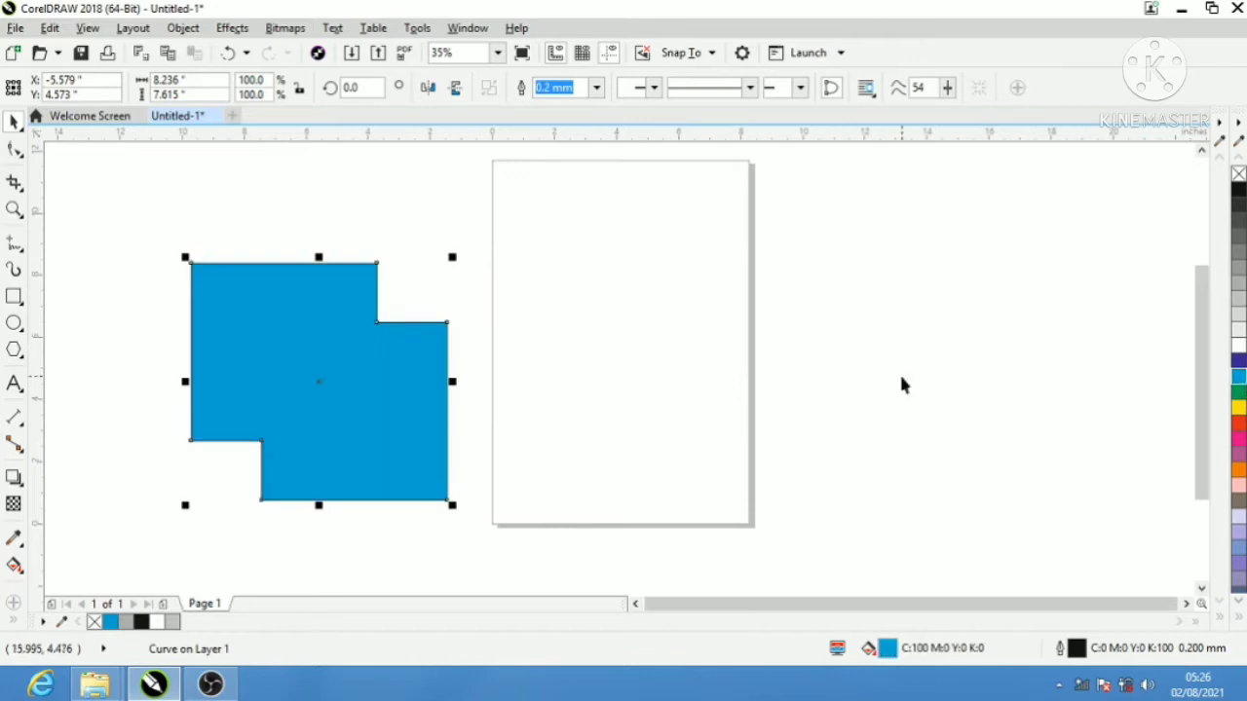
key("ctrl+z")
key("ctrl+z")
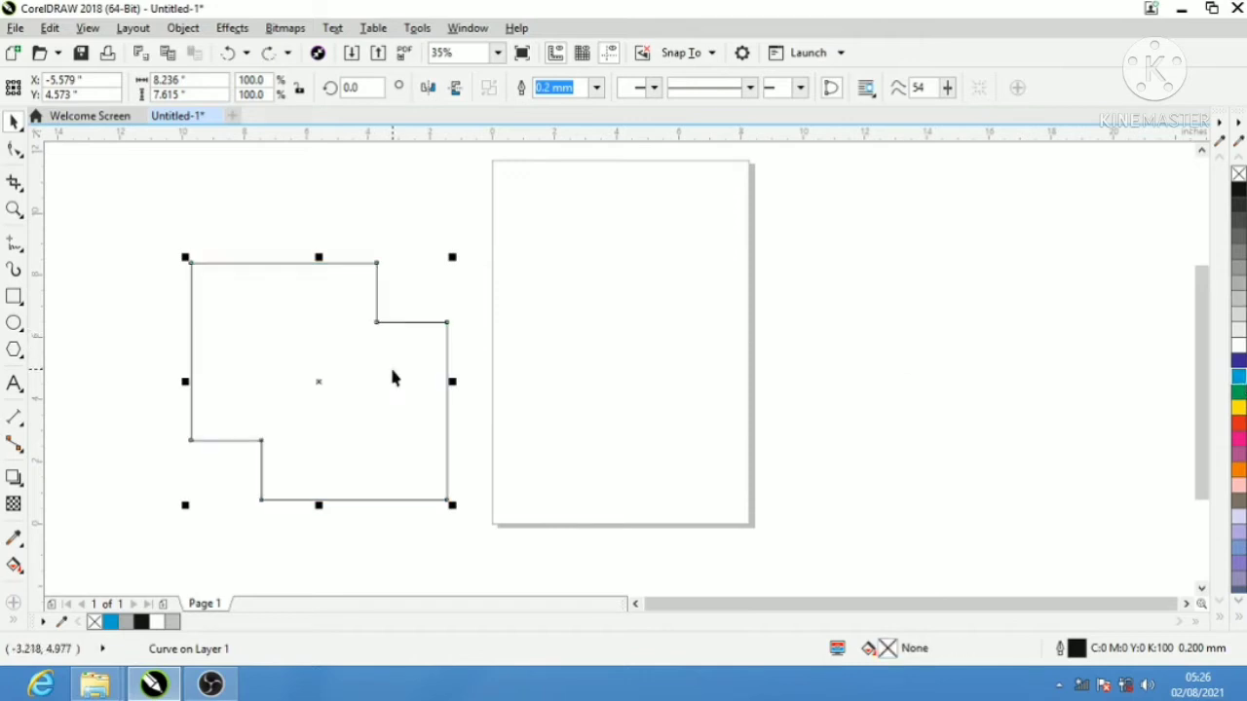
- Move the welded shape farther from the page and draw a rectangle about 4.7 by 4.6 inches on the page
left_click_drag(403, 292, 314, 366)
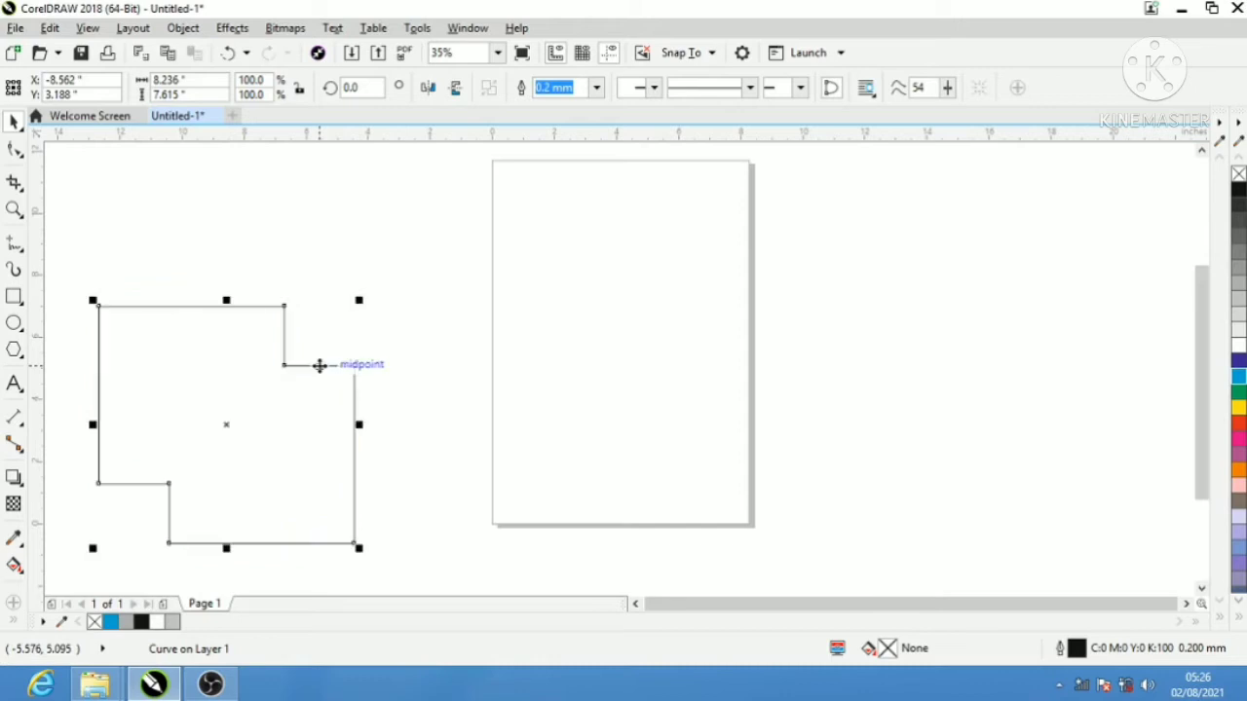
left_click(14, 297)
left_click_drag(522, 304, 668, 448)
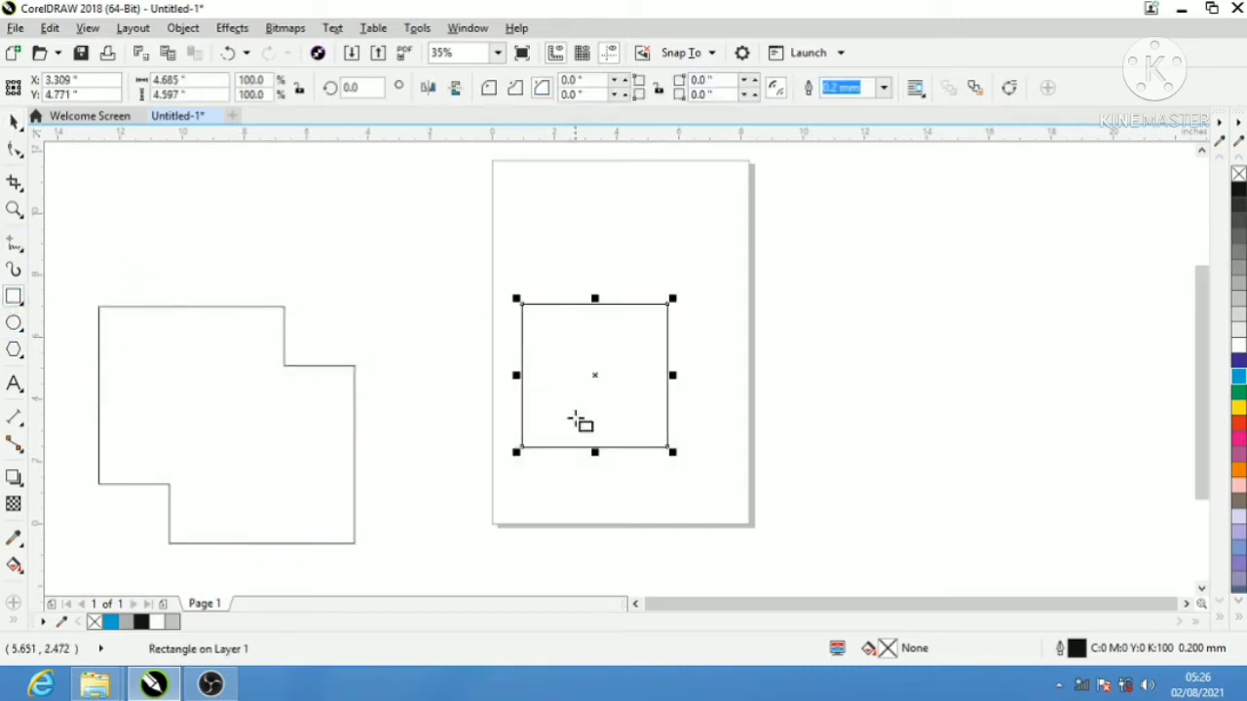
- Duplicate the new rectangle diagonally down and to the right so the two overlap, and select both
left_click(14, 121)
left_click_drag(601, 380, 659, 408)
left_click_drag(487, 278, 791, 536)
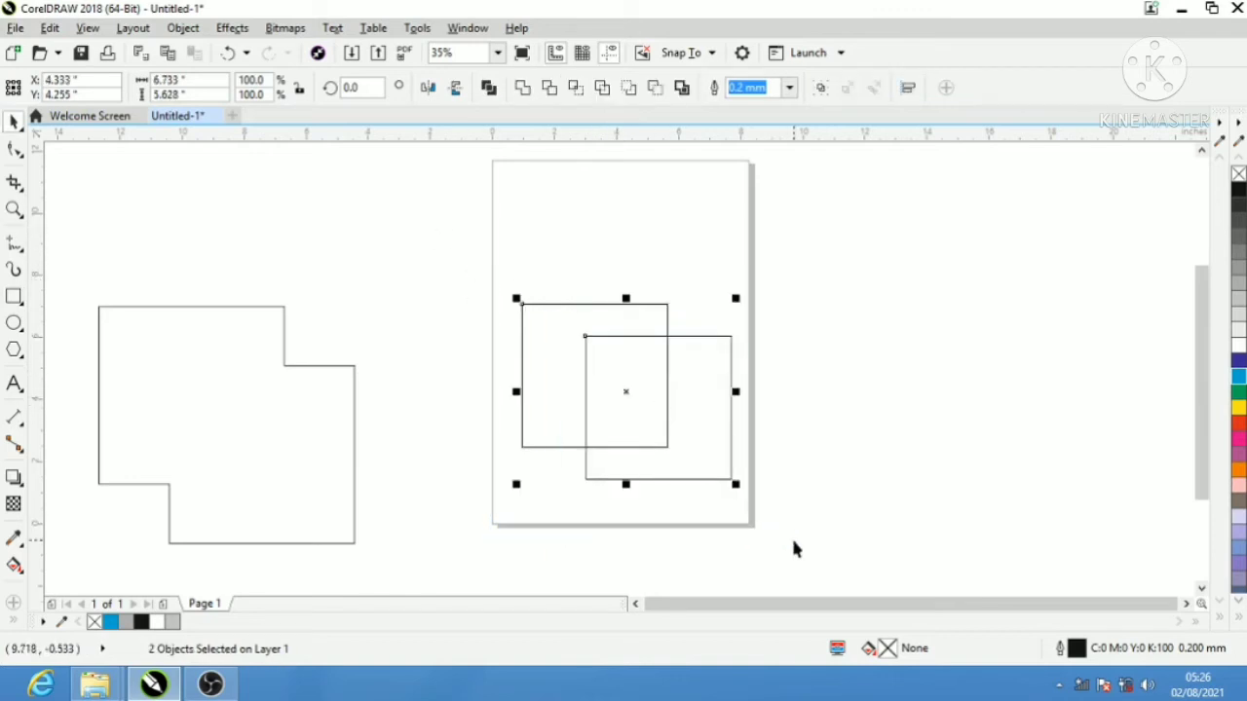
- Move the welded shape far left of the page and place the new overlapping pair between it and the page
left_click(636, 605)
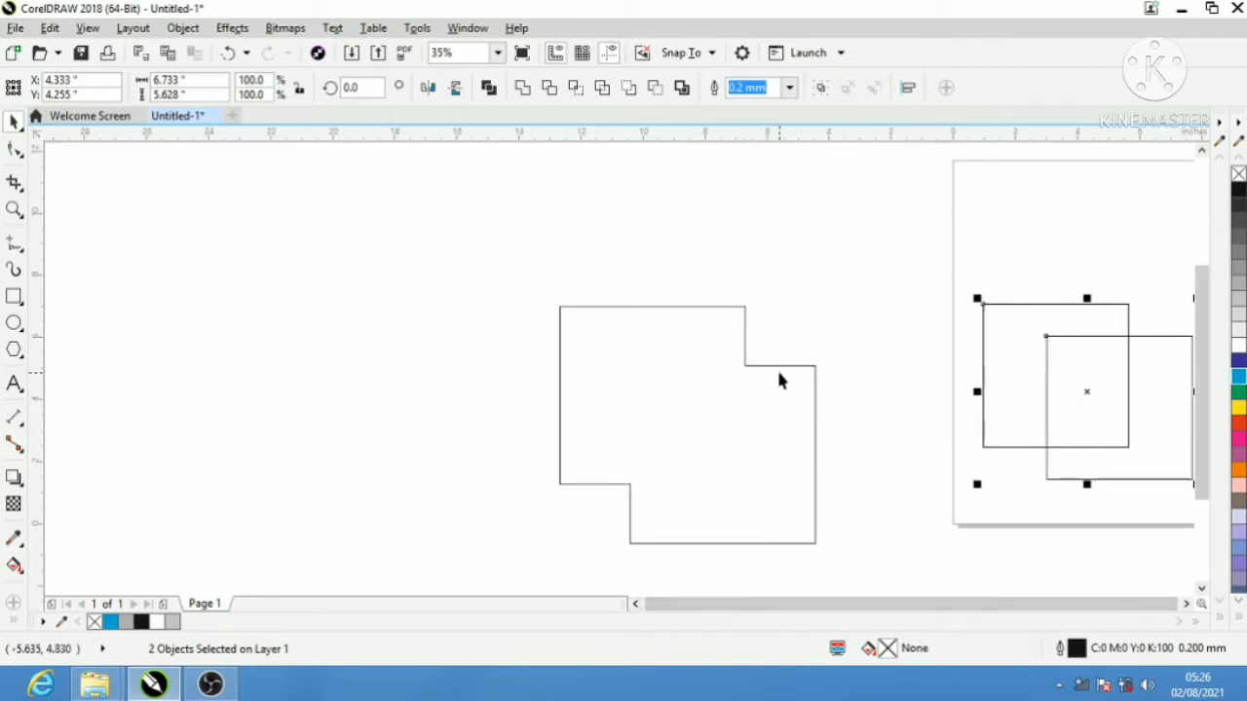
left_click_drag(784, 368, 338, 409)
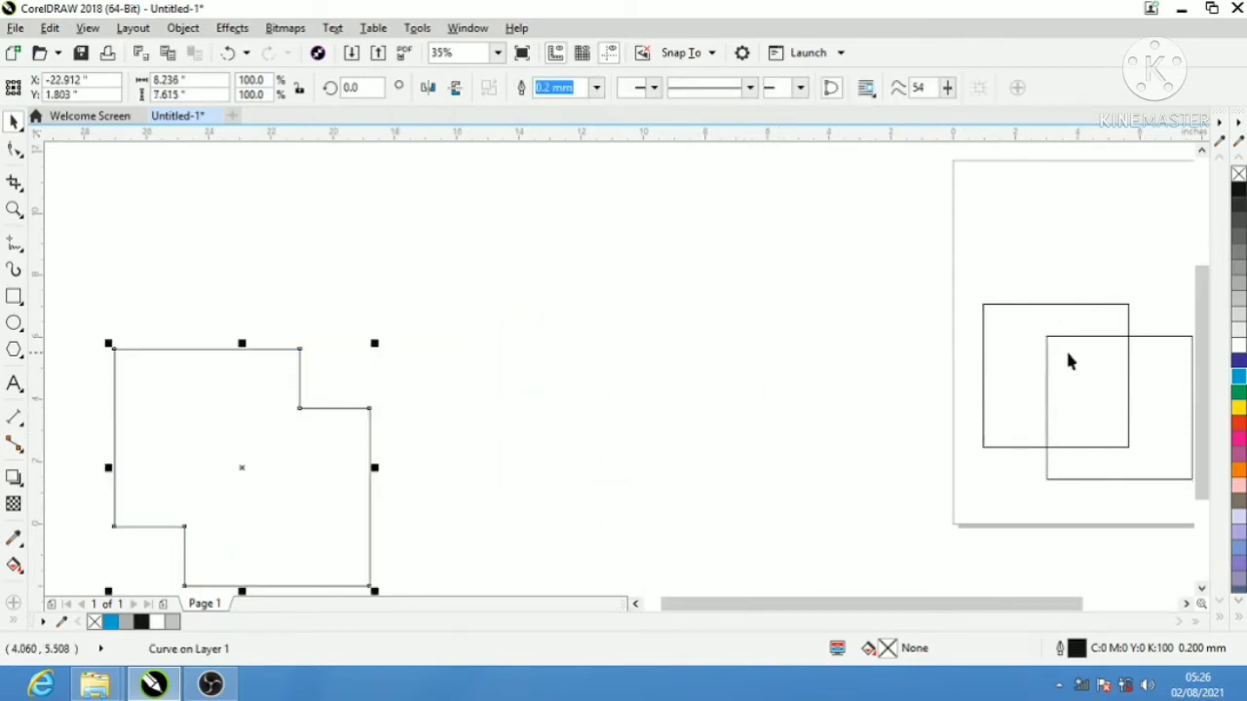
left_click_drag(955, 270, 1104, 551)
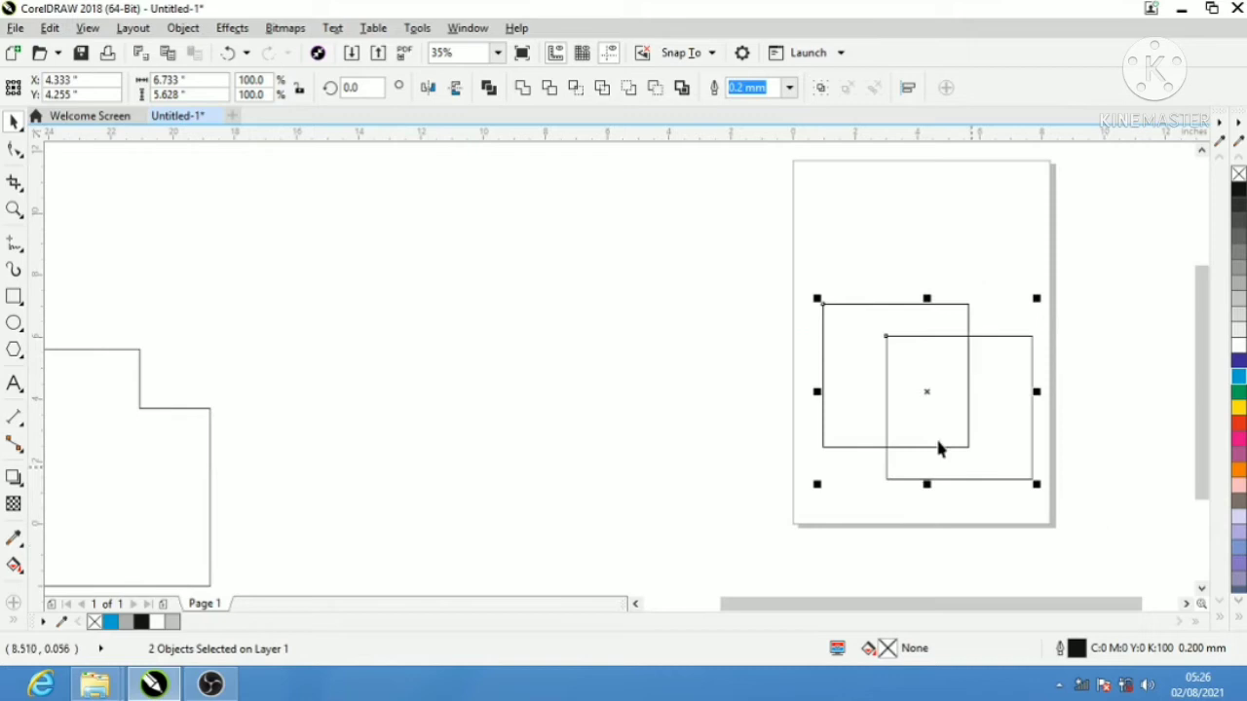
left_click_drag(931, 388, 474, 371)
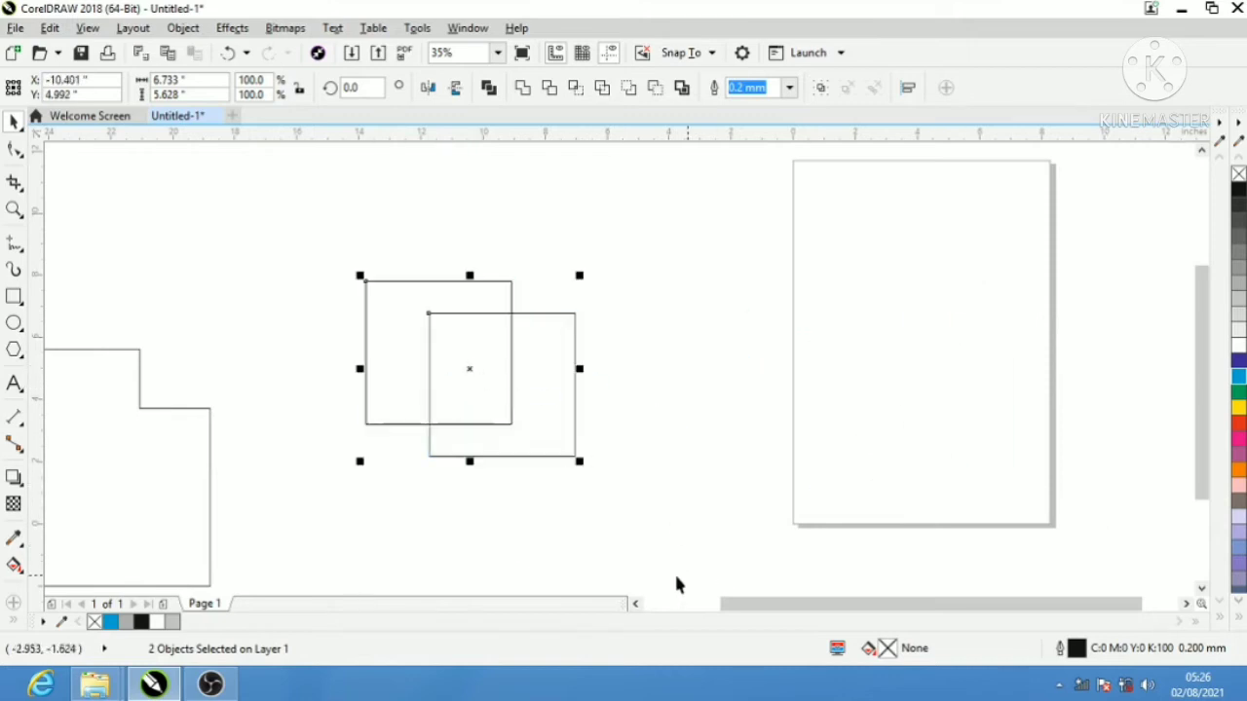
left_click(636, 603)
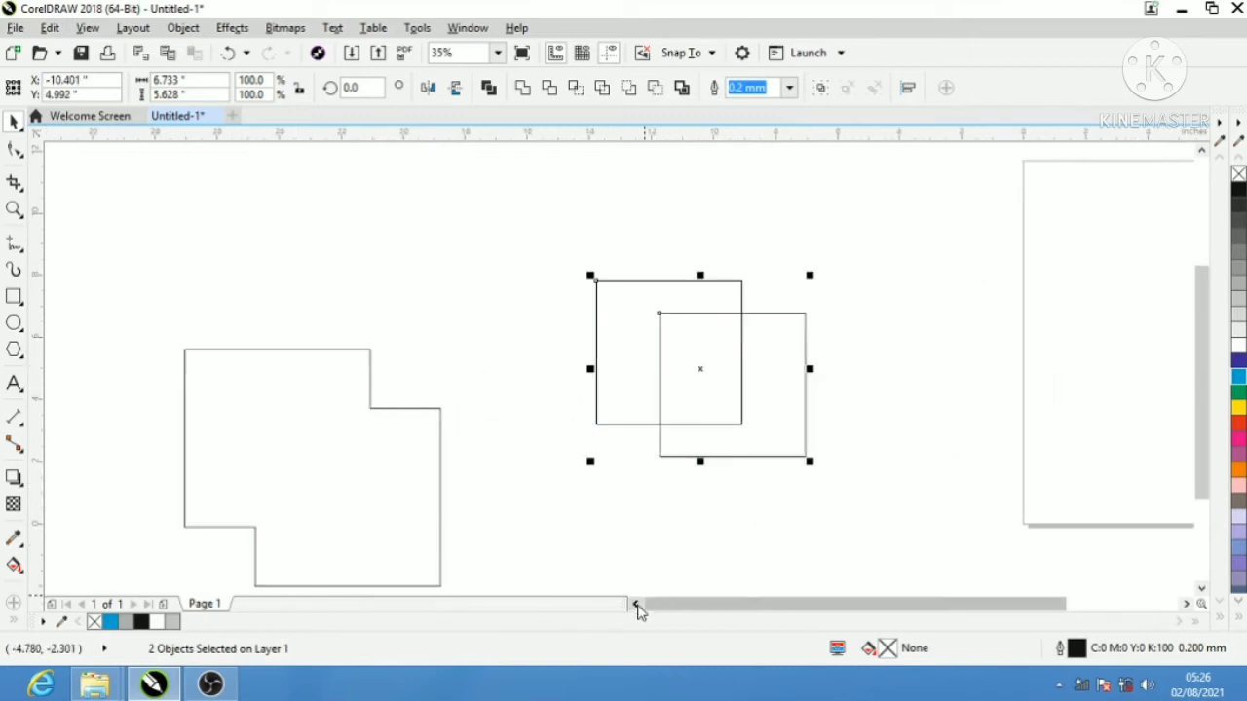
- Trim the rear rectangle with the front one, then delete the trimmed L-shaped remainder
left_click(548, 88)
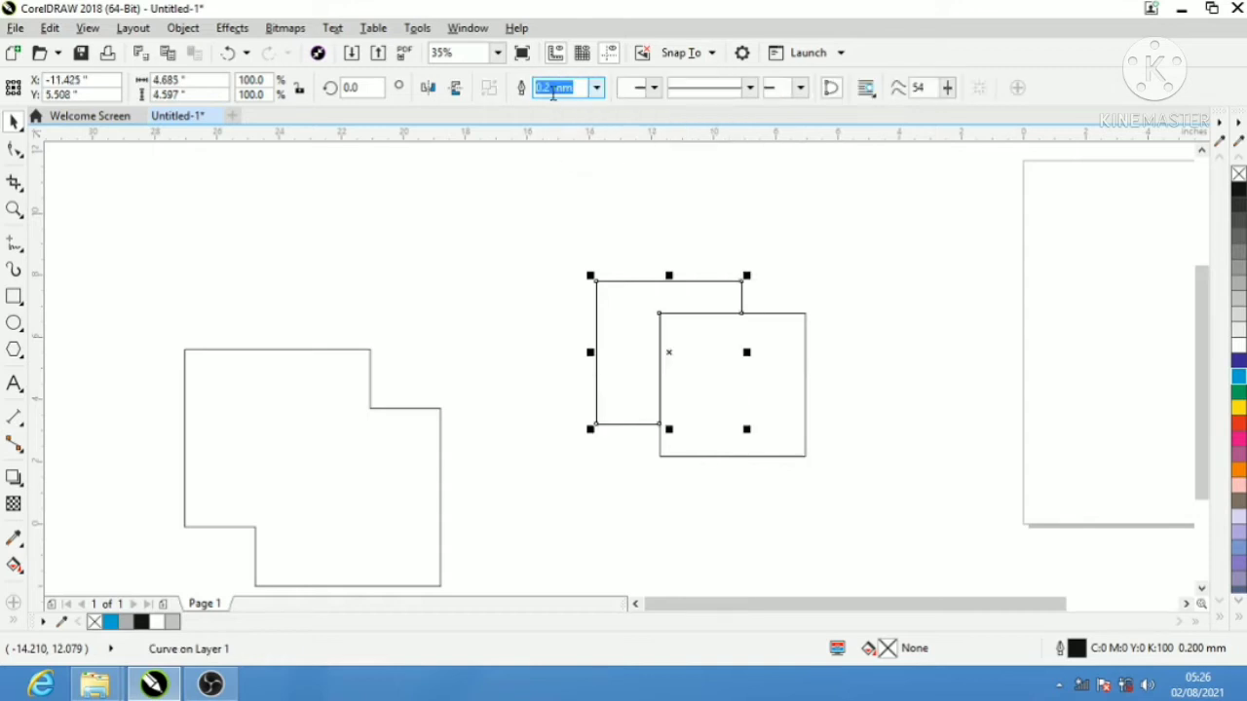
left_click(811, 214)
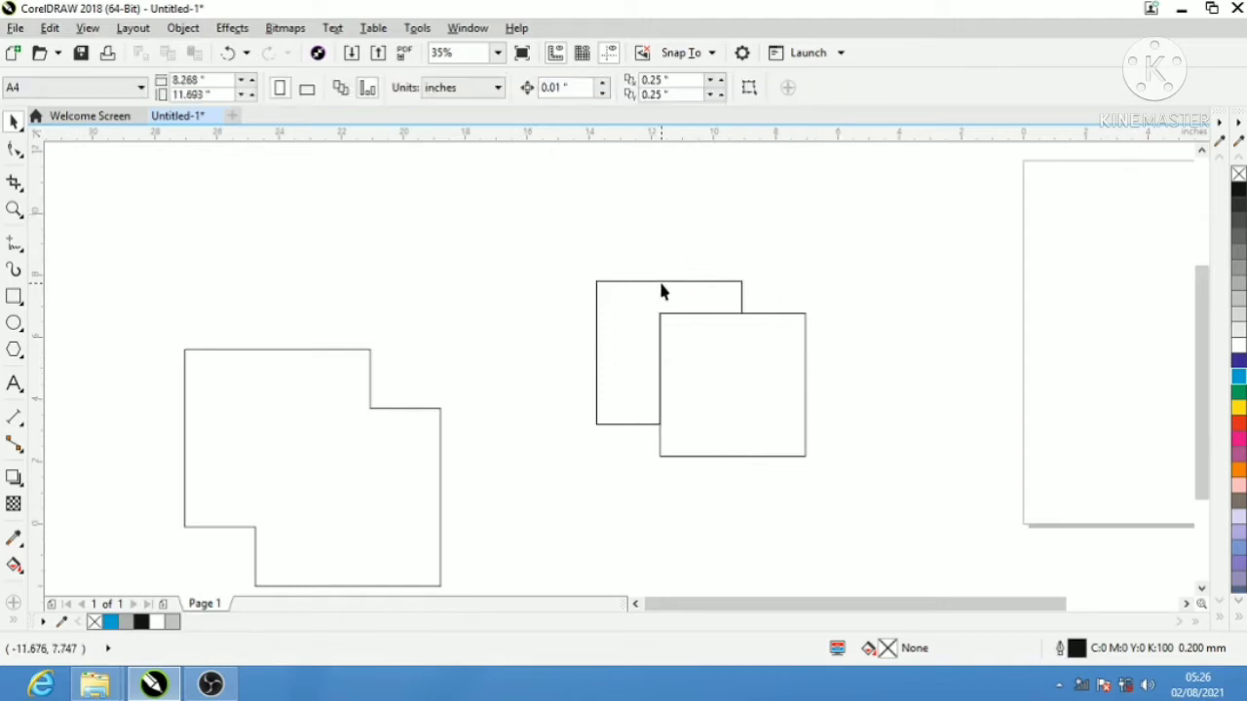
left_click_drag(666, 293, 692, 412)
key("Delete")
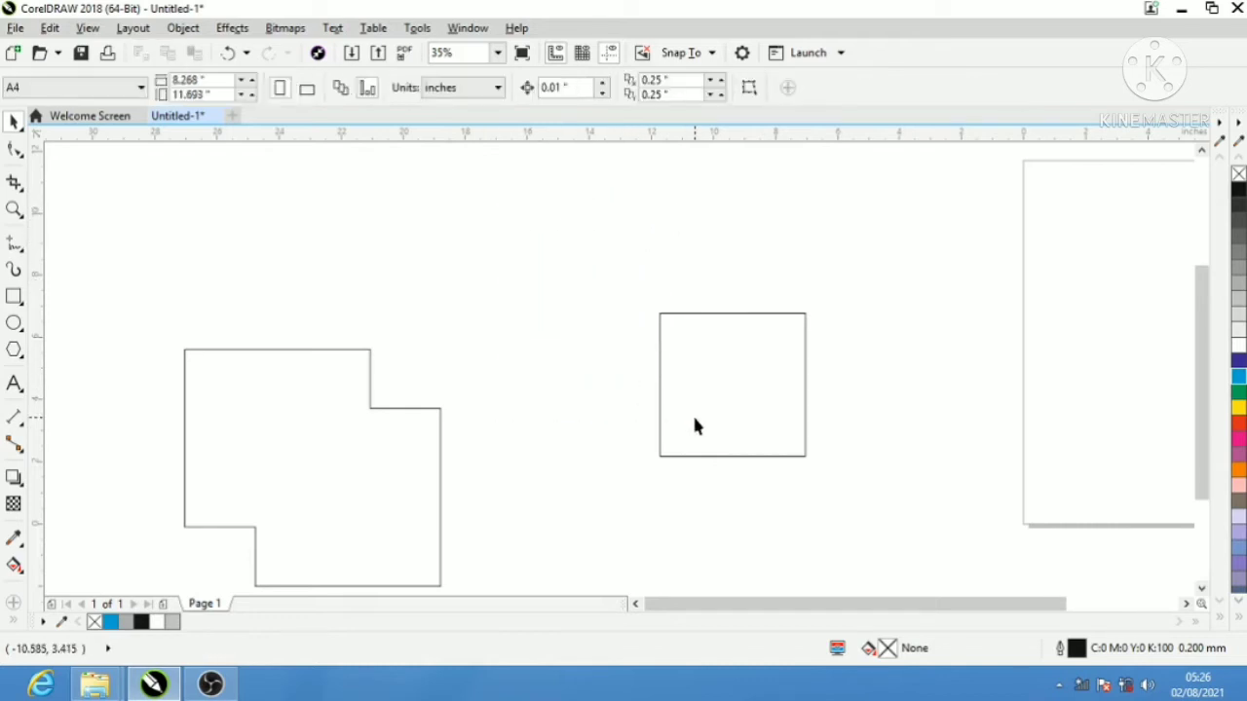
- Duplicate the remaining rectangle diagonally into an overlapping pair about 6.7 by 6.5 inches overall, fill both cyan, and select them
left_click_drag(747, 319, 656, 293)
left_click(1238, 377)
left_click_drag(485, 159, 787, 481)
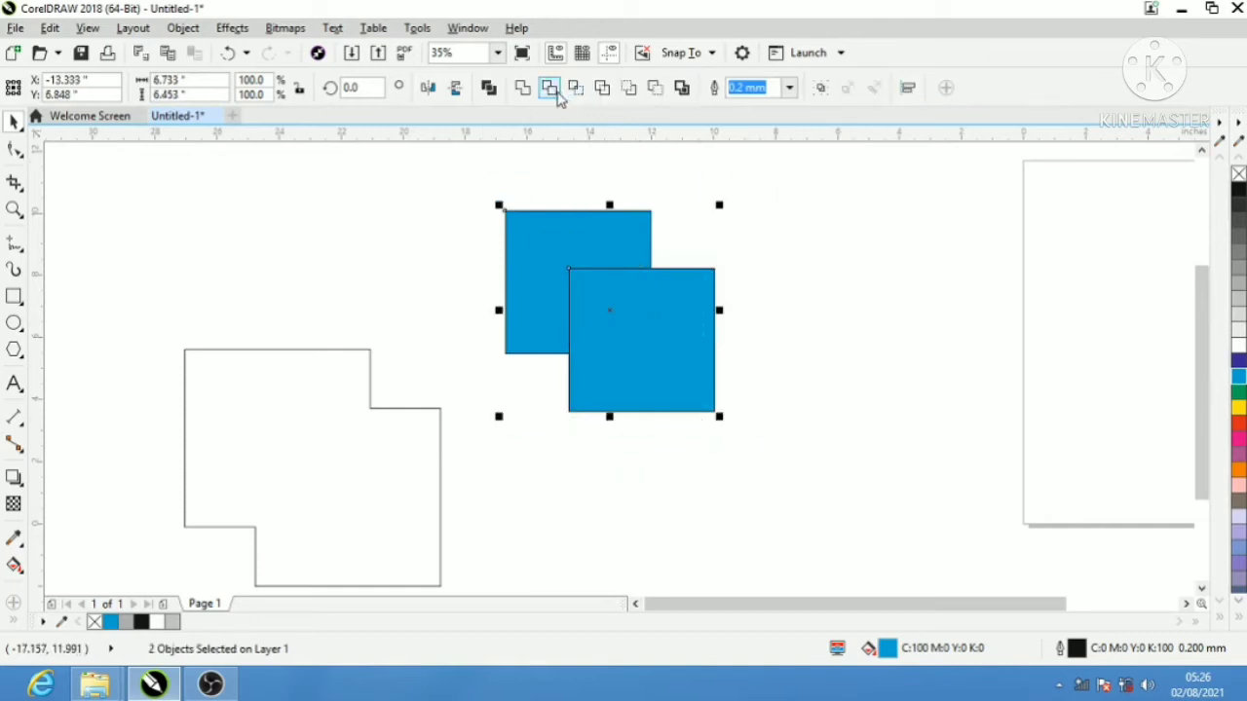
- Trim the rear cyan rectangle with the front one, move the two pieces apart, and delete the L-shaped piece
left_click(553, 92)
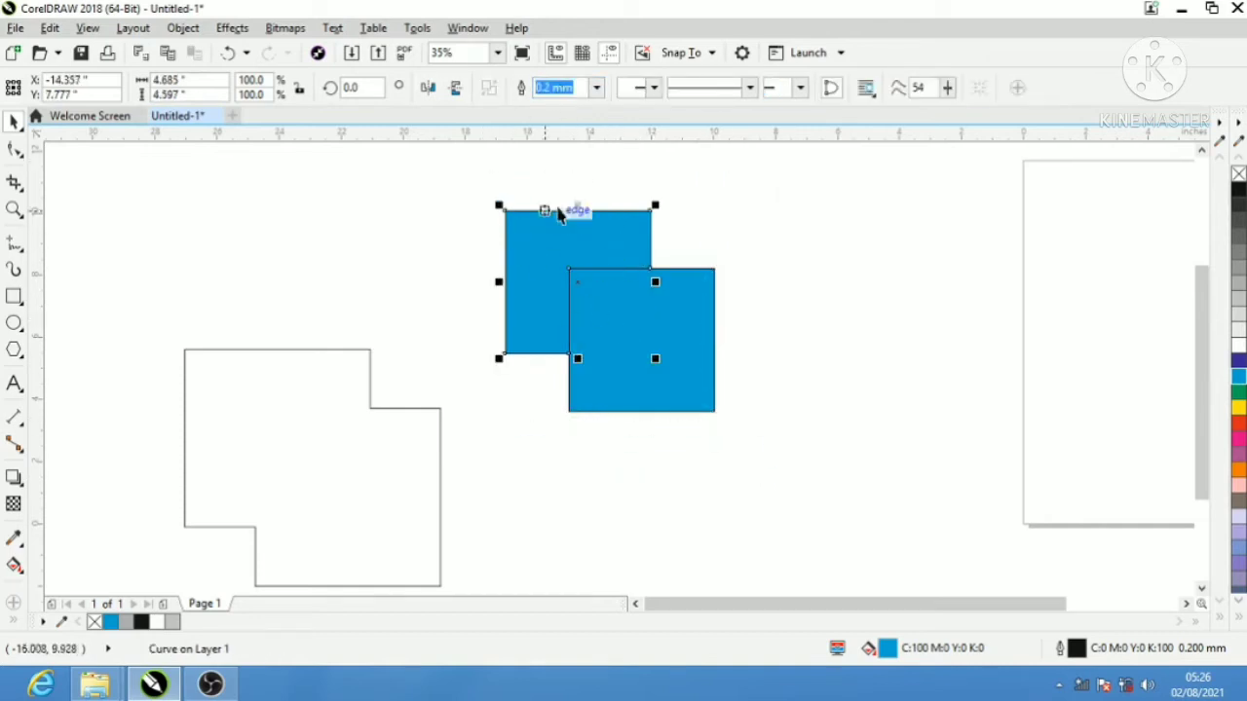
left_click(743, 232)
left_click(662, 331)
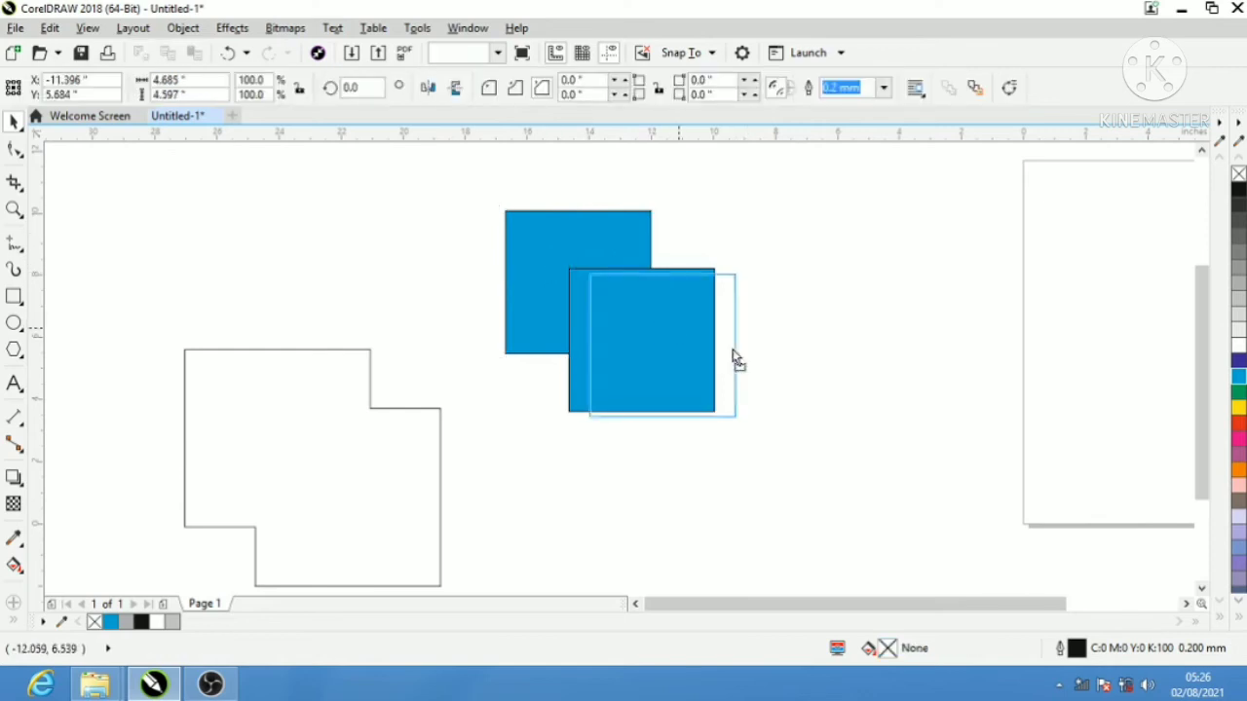
left_click_drag(659, 332, 794, 363)
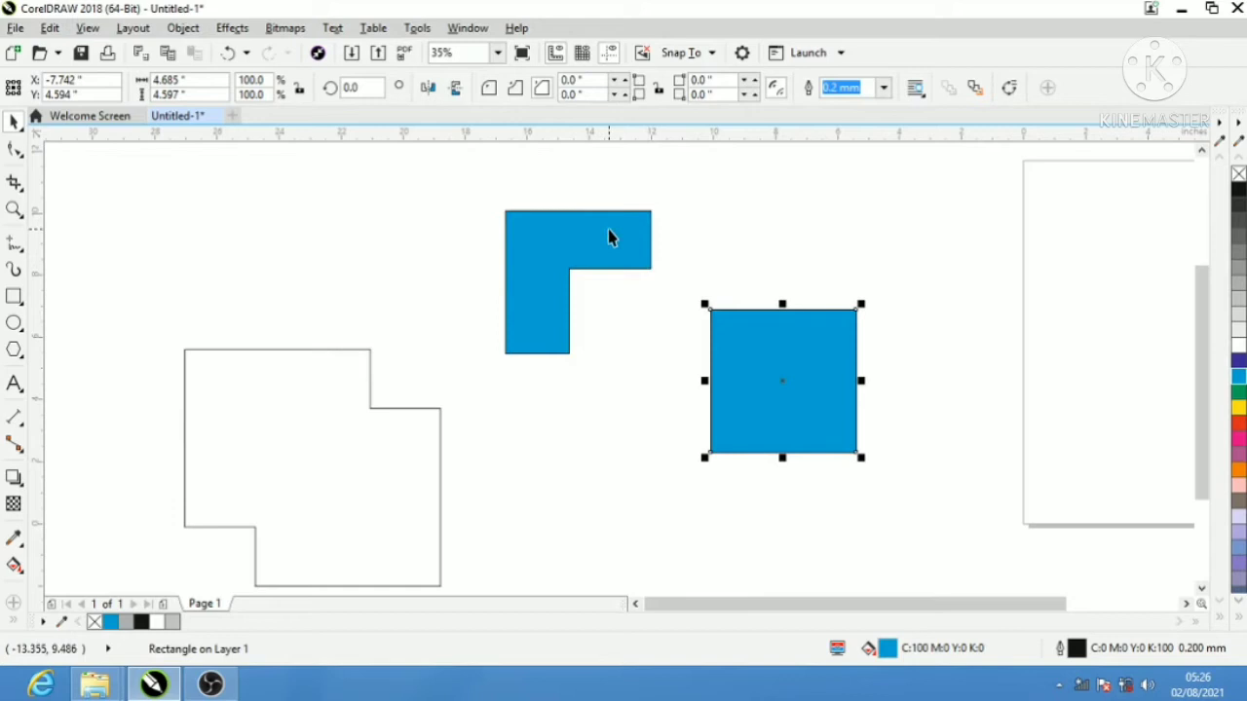
left_click_drag(608, 238, 524, 210)
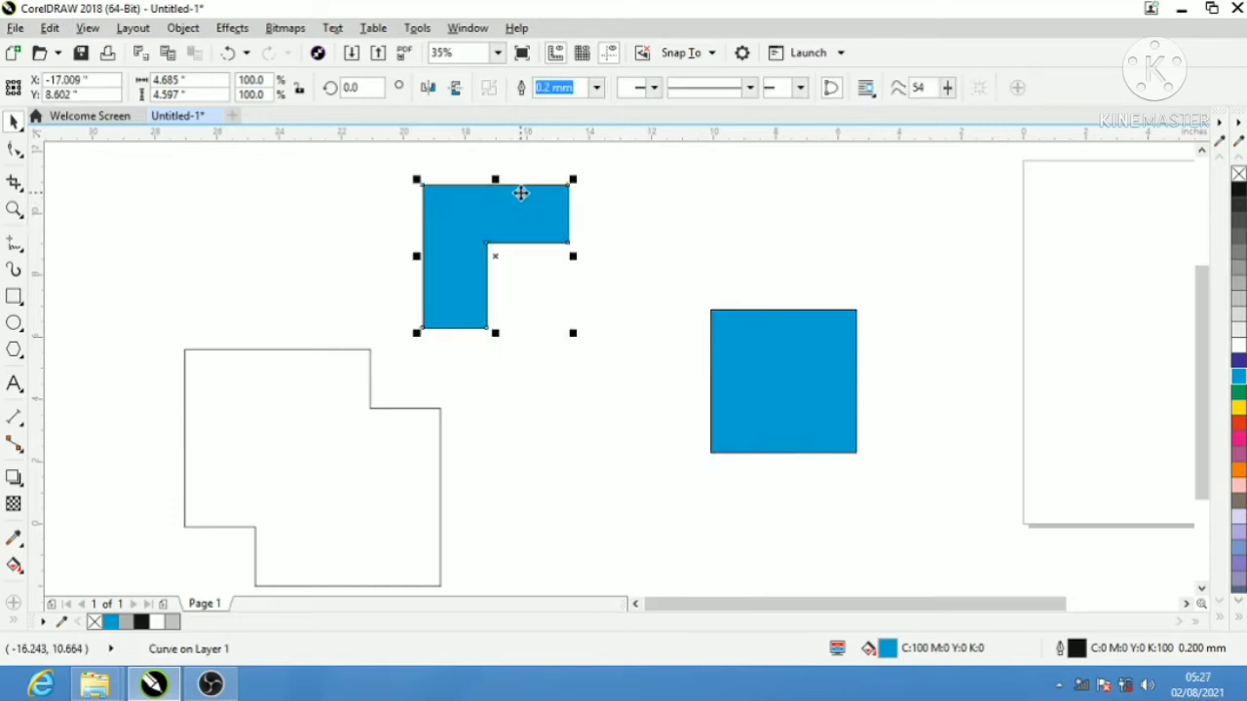
key("Delete")
- Reposition the cyan rectangle, duplicate it diagonally into an overlapping pair about 7.2 by 6.7 inches overall, and select both
left_click_drag(793, 419, 576, 342)
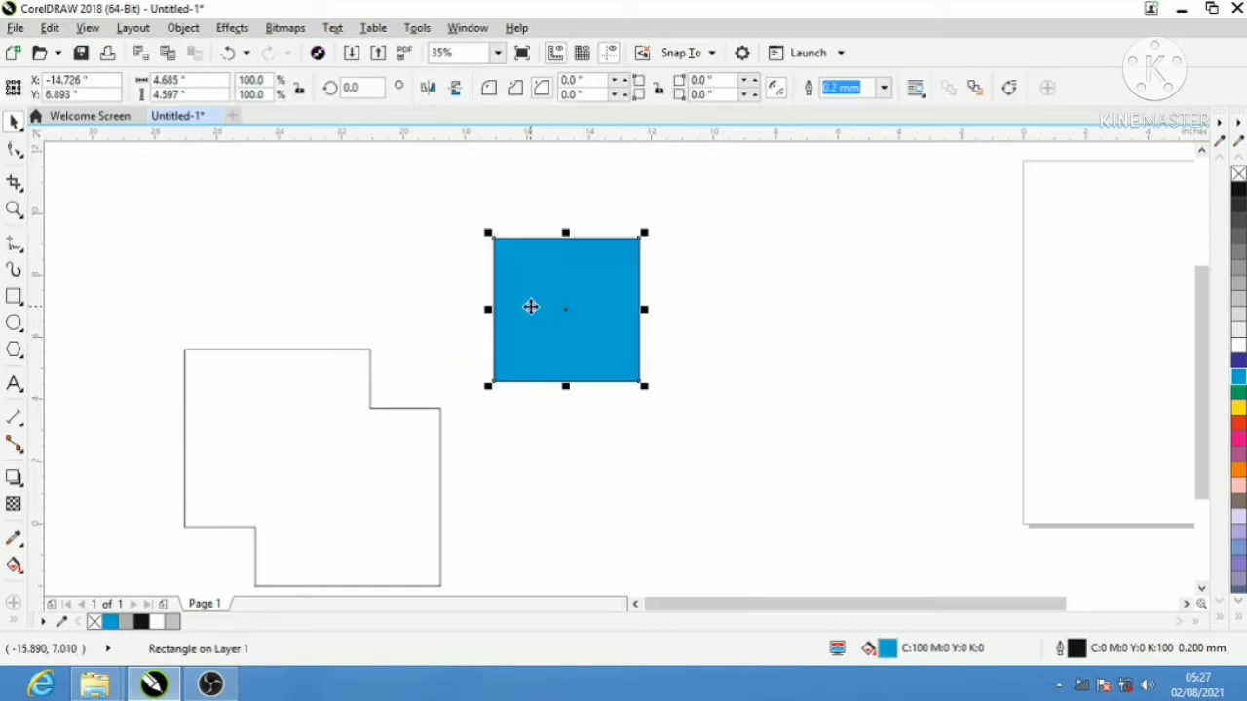
left_click_drag(530, 307, 607, 380)
right_click(607, 380)
left_click_drag(451, 184, 670, 451)
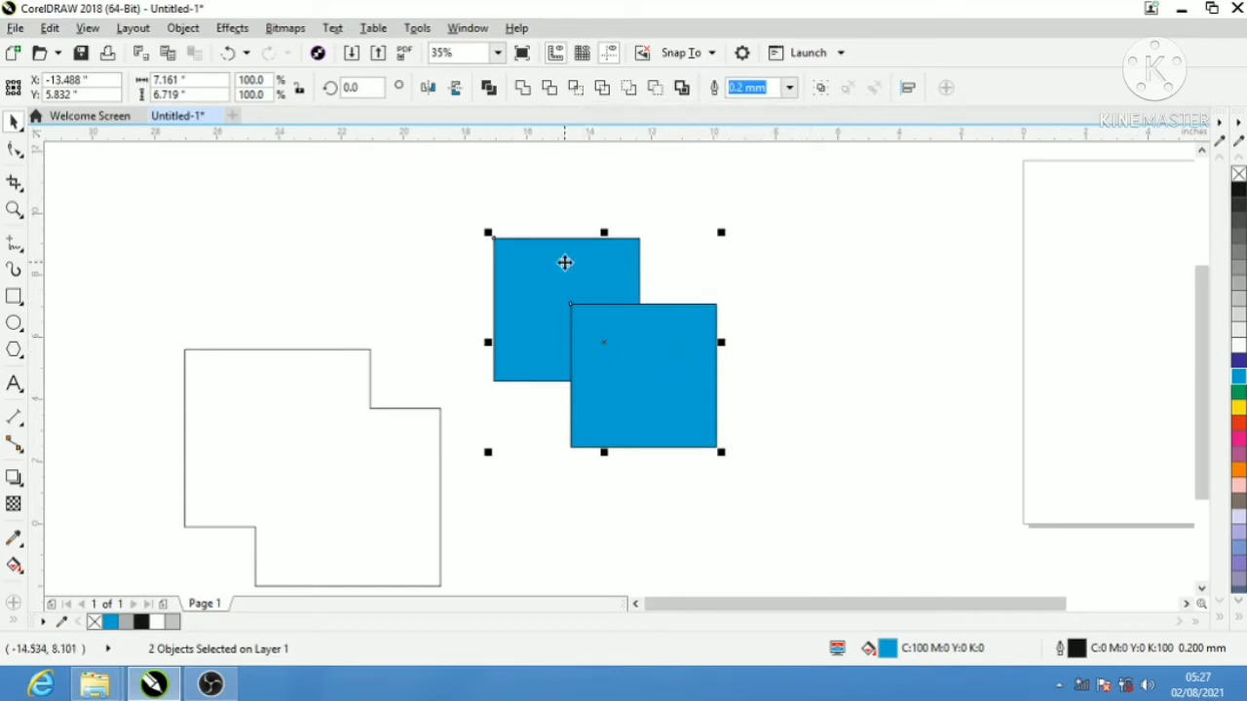
- Remove the fill from both rectangles, Intersect them, and move the overlap piece out toward the page
left_click(1237, 179)
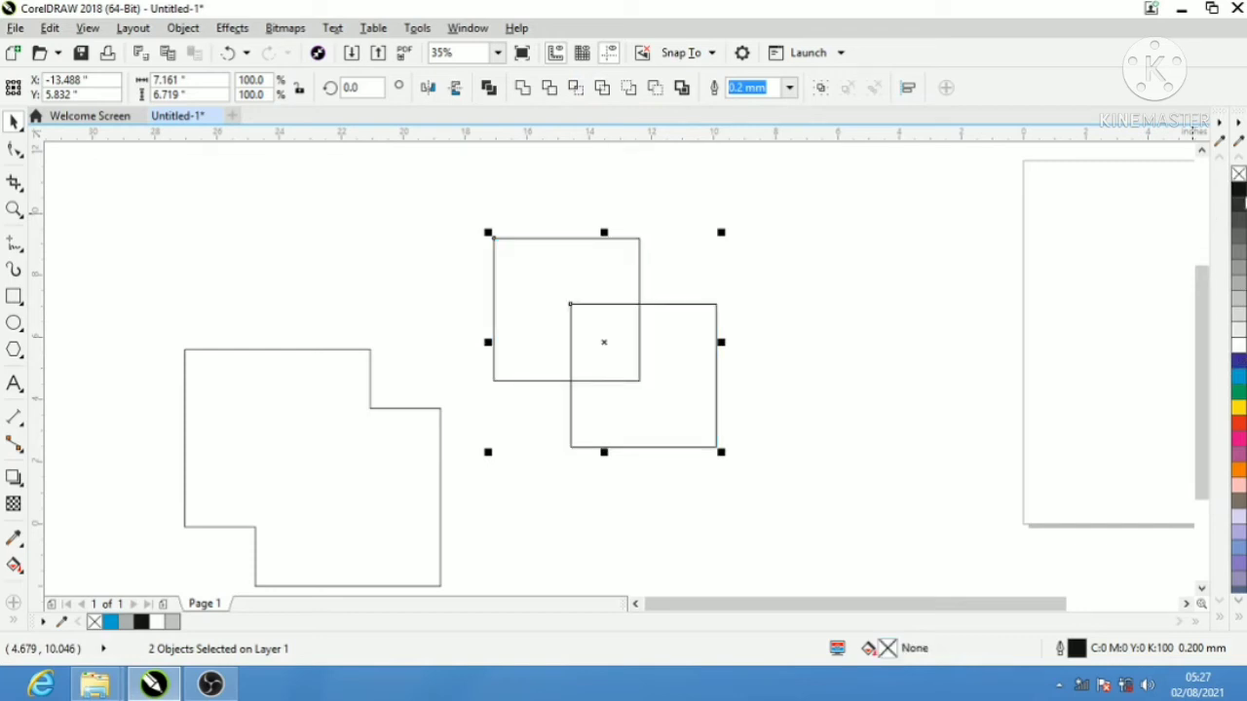
left_click(576, 89)
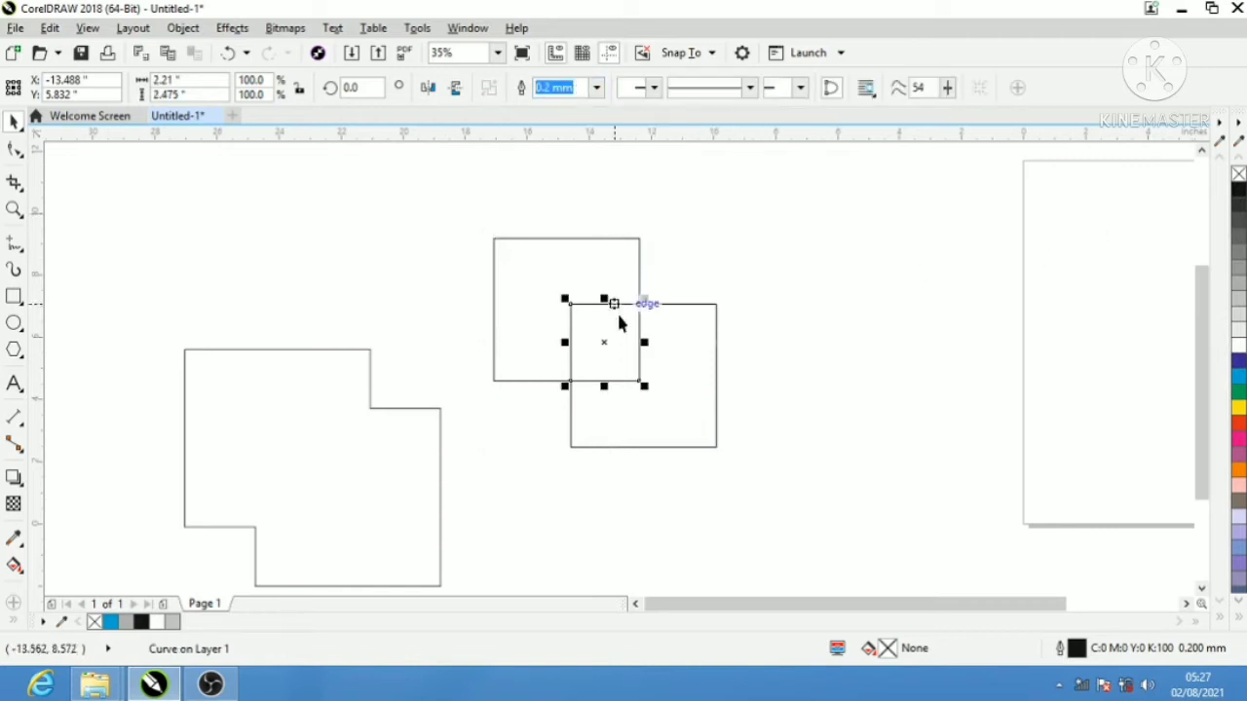
left_click_drag(616, 310, 834, 231)
- Apply Simplify to the two overlapping rectangles and move the front one away from the cut rear shape
left_click_drag(751, 192, 473, 503)
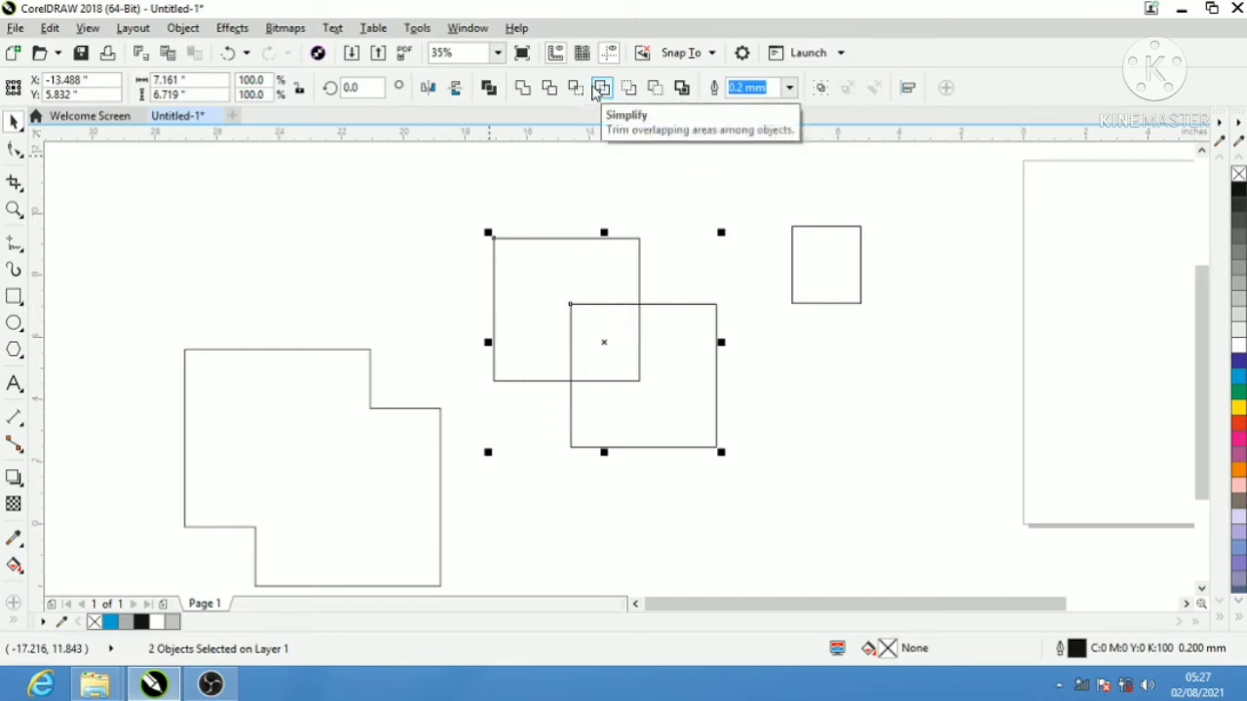
left_click(596, 90)
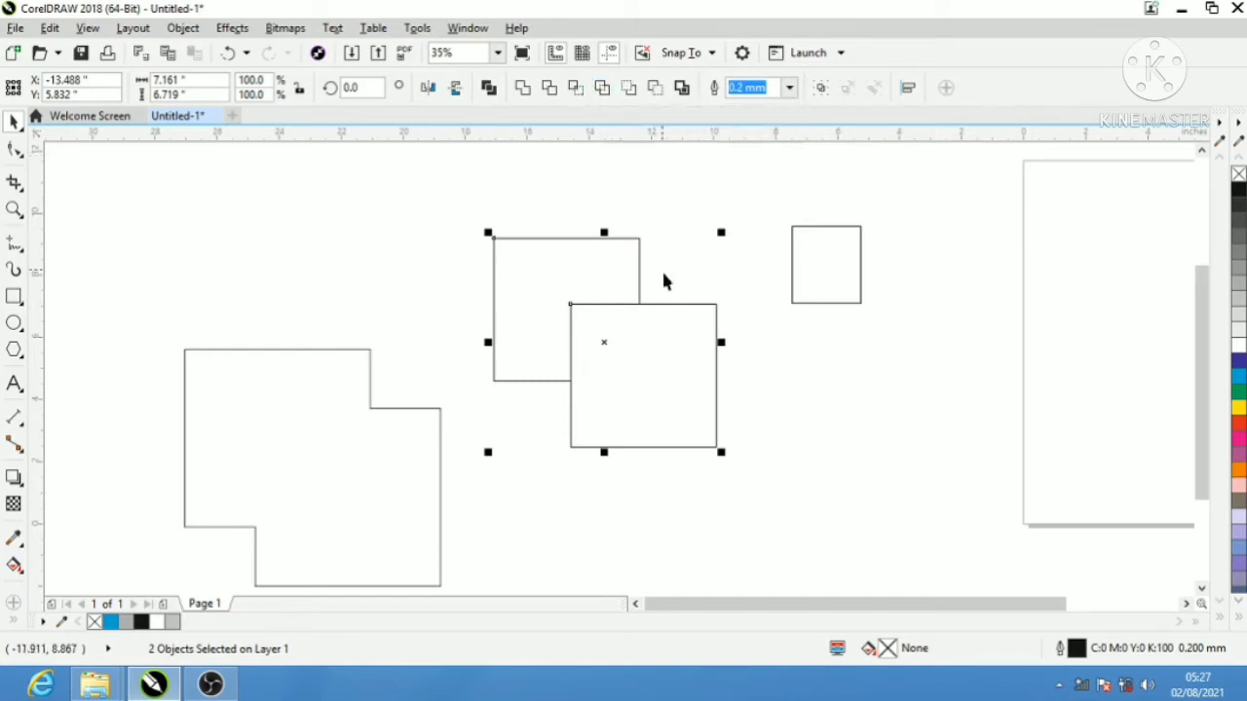
left_click(658, 356)
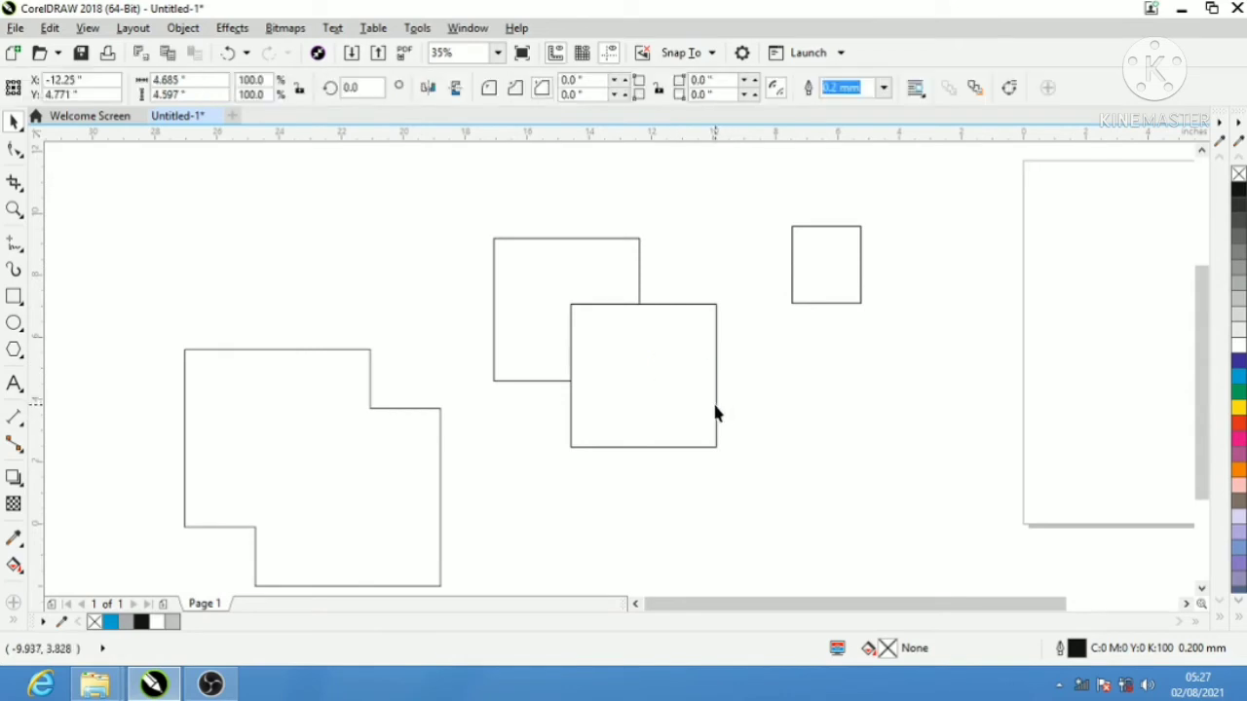
left_click_drag(714, 412, 753, 454)
- Duplicate the front rectangle diagonally into an overlapping pair about 6.1 by 6.2 inches overall and fill both green
left_click_drag(697, 356, 740, 405)
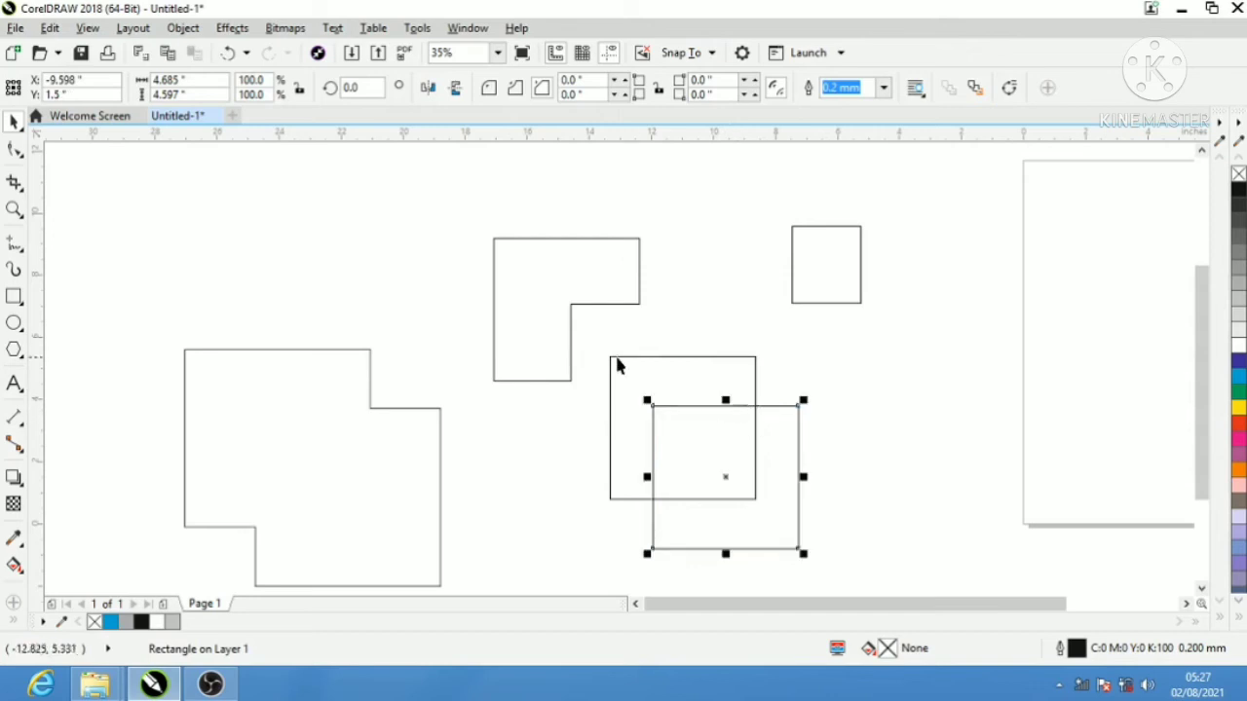
left_click_drag(598, 349, 845, 568)
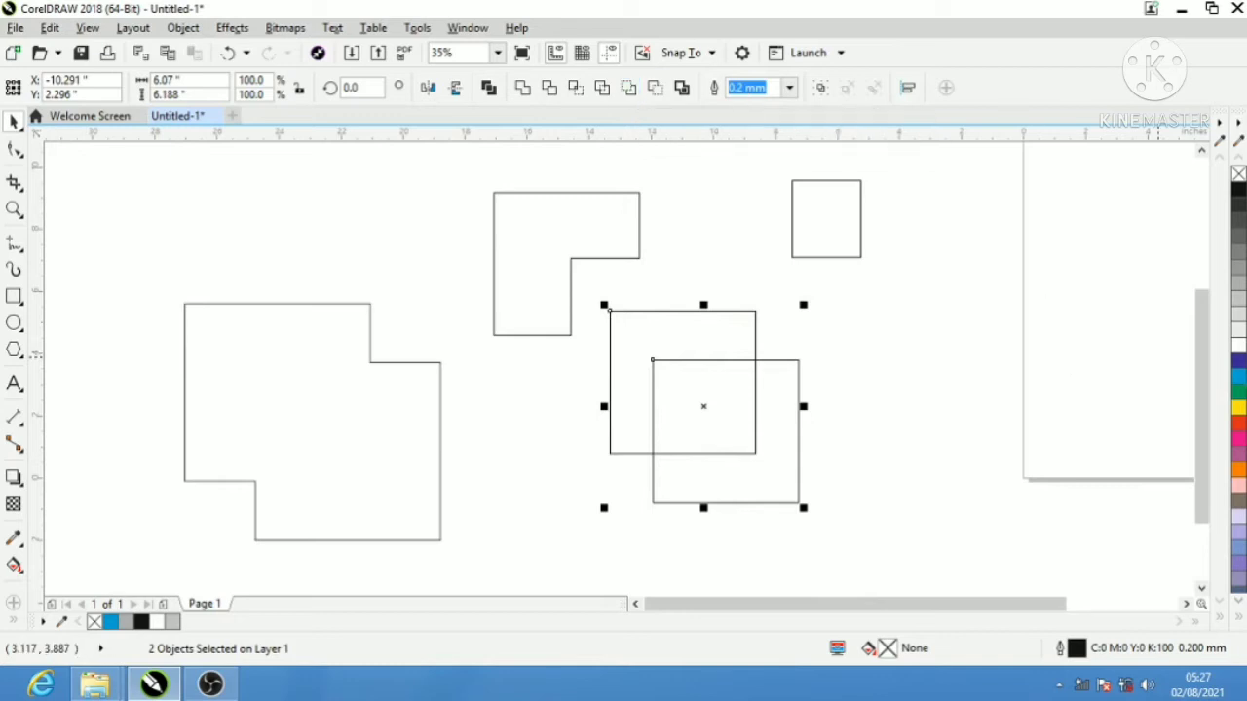
left_click(1238, 392)
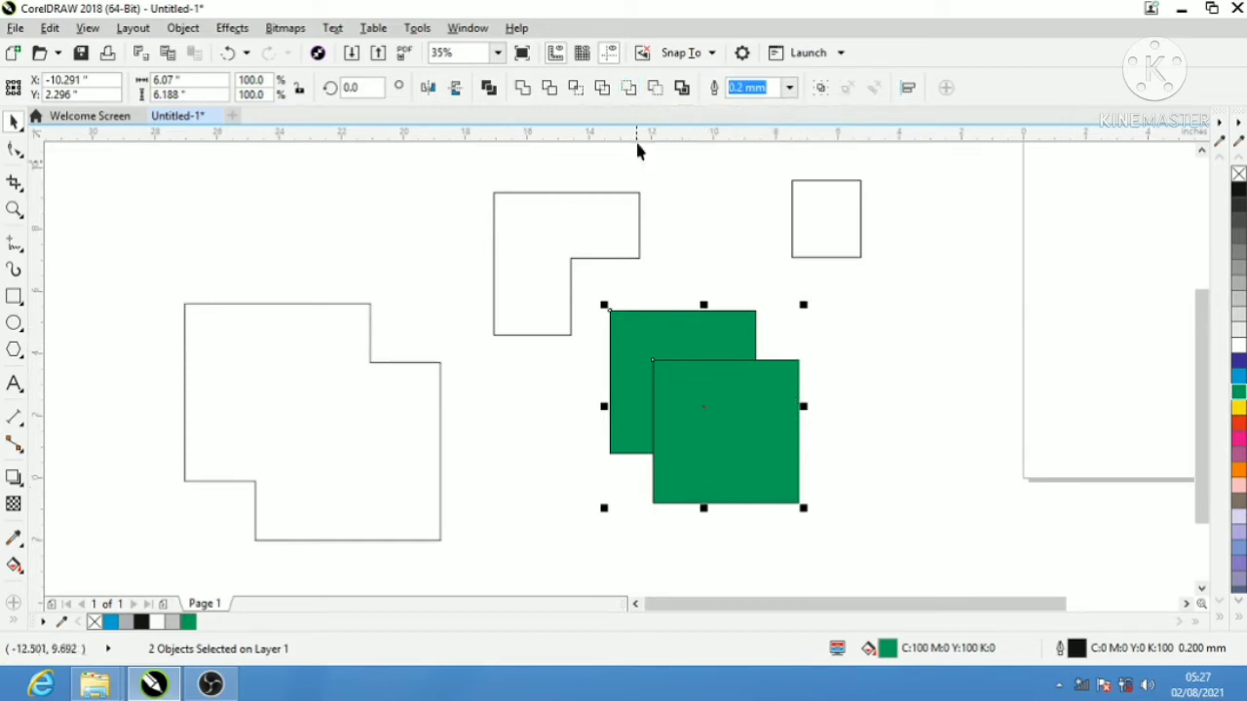
- Try Front Minus Back on the two green rectangles and undo it
left_click(628, 89)
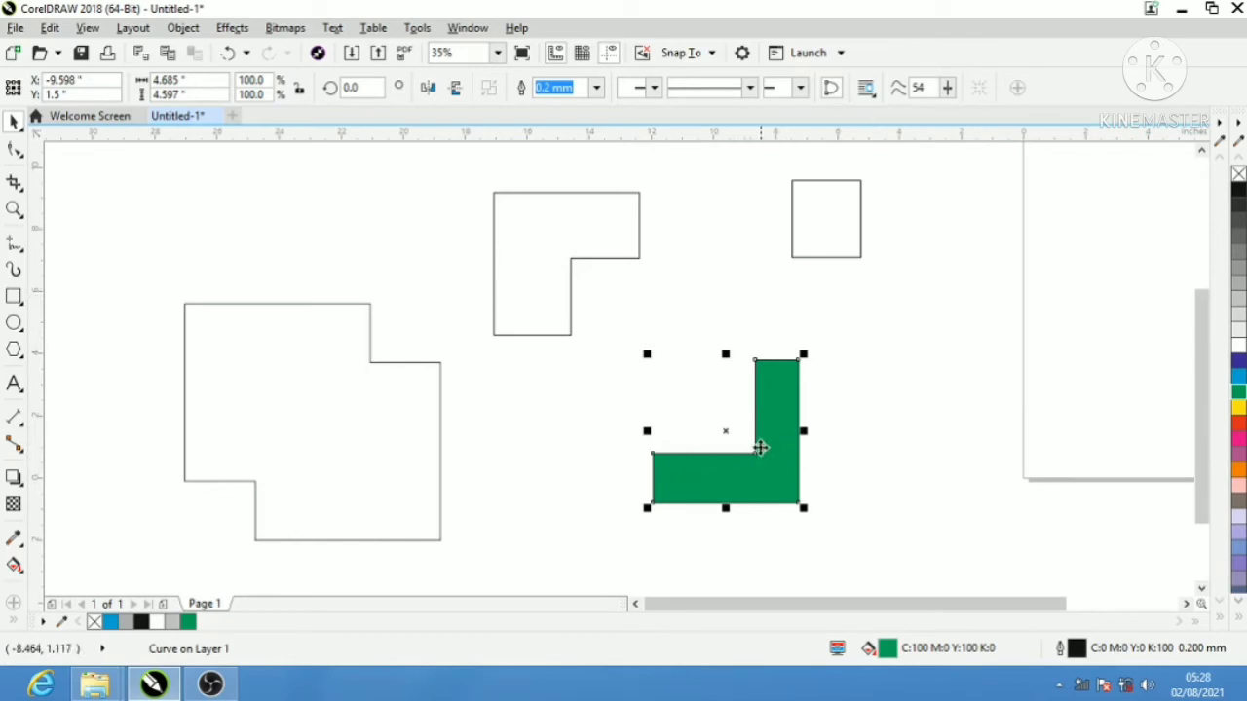
key("ctrl+z")
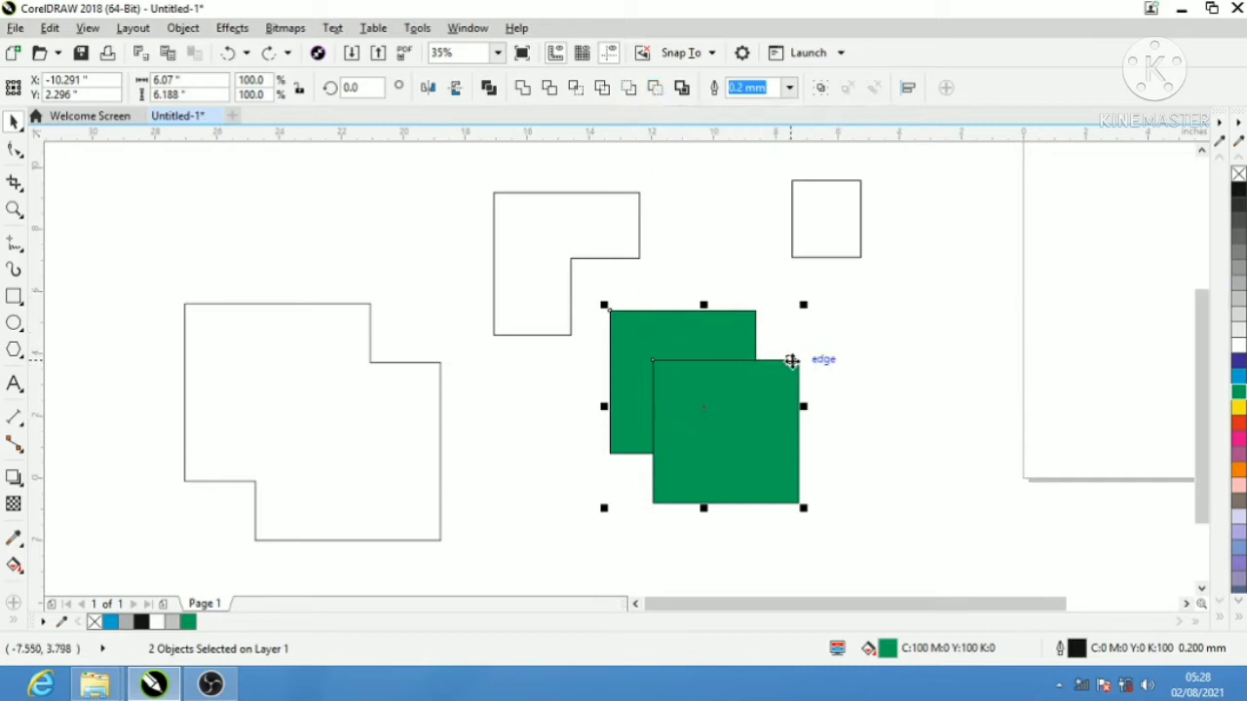
left_click(794, 443)
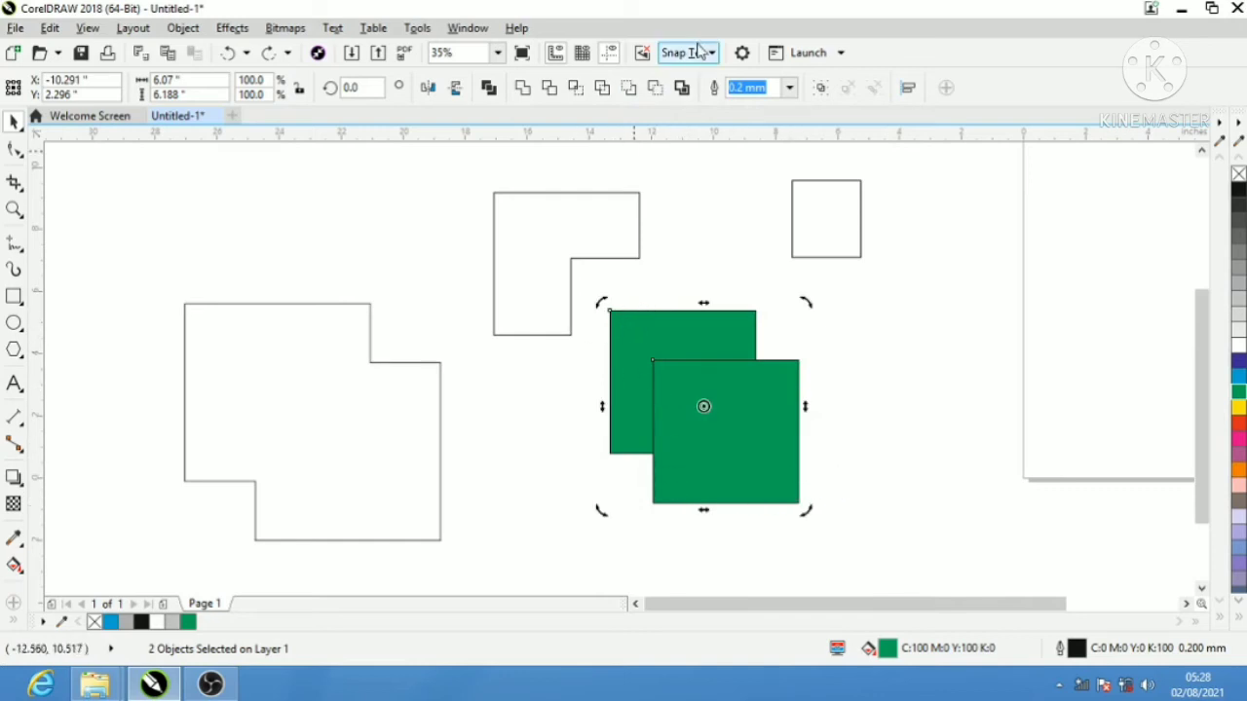
- Try Back Minus Front on the green pair, undo it, and reselect both rectangles
left_click(658, 89)
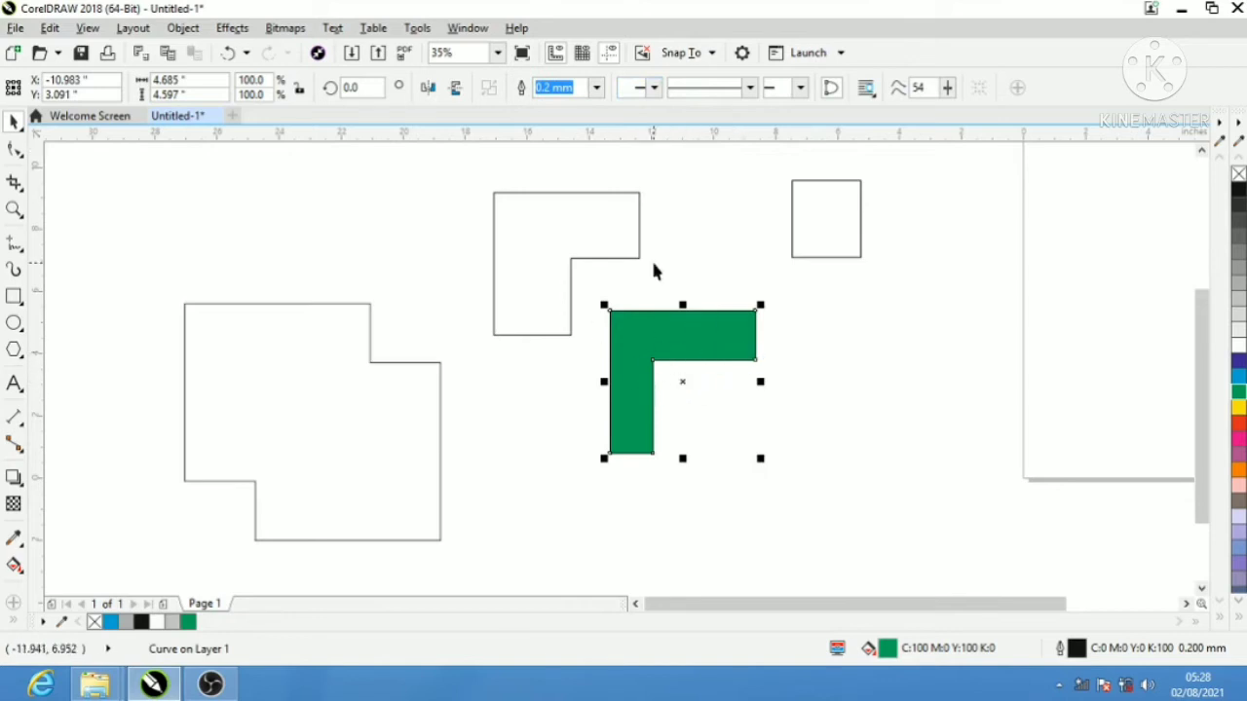
key("ctrl+z")
left_click_drag(834, 289, 584, 553)
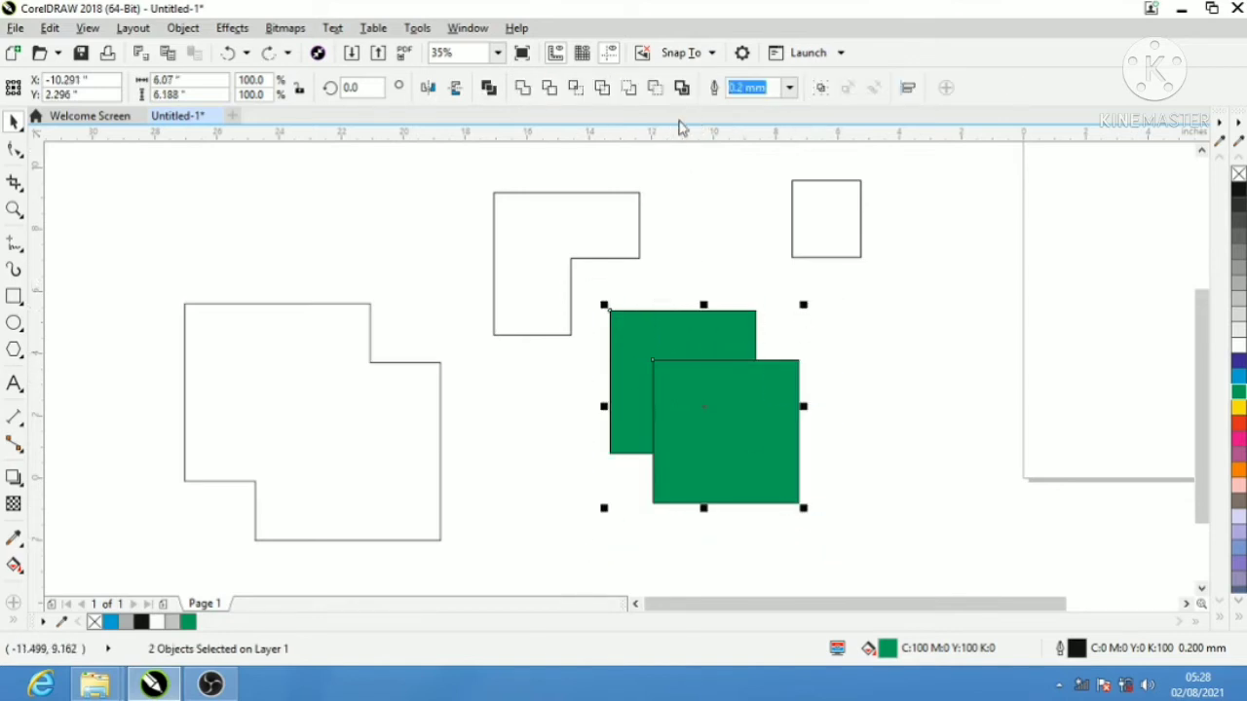
- Repeat Front Minus Back and Back Minus Front on the green pair for comparison, undoing each one
left_click(633, 89)
key("ctrl+z")
left_click(656, 89)
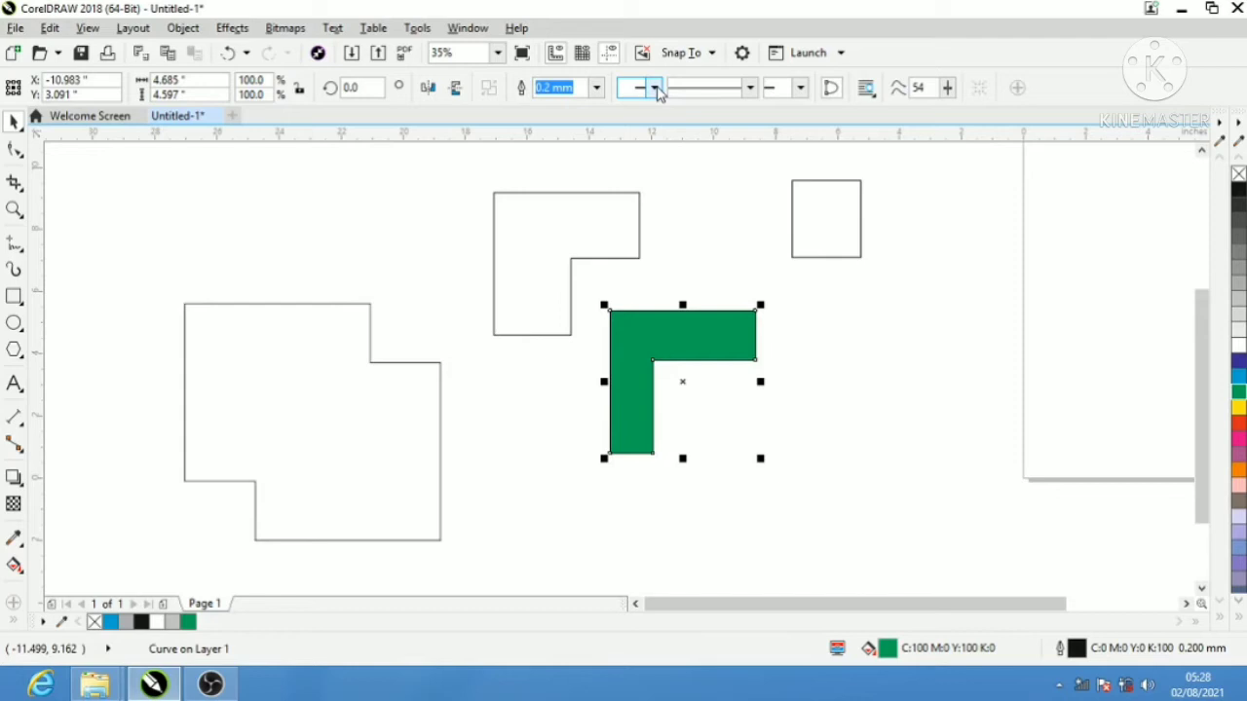
key("ctrl+z")
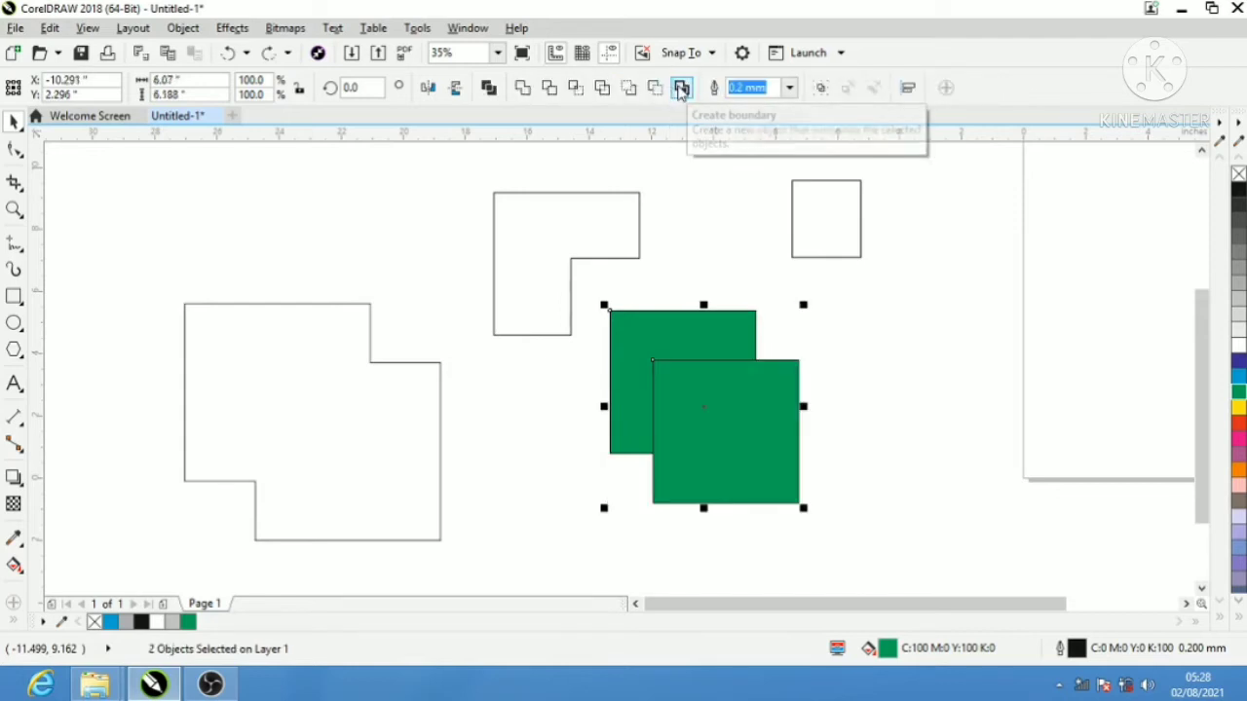
- Delete all the shapes beside the page and draw an ellipse about 3.7 by 4.1 inches far from the page
left_click_drag(932, 160, 76, 588)
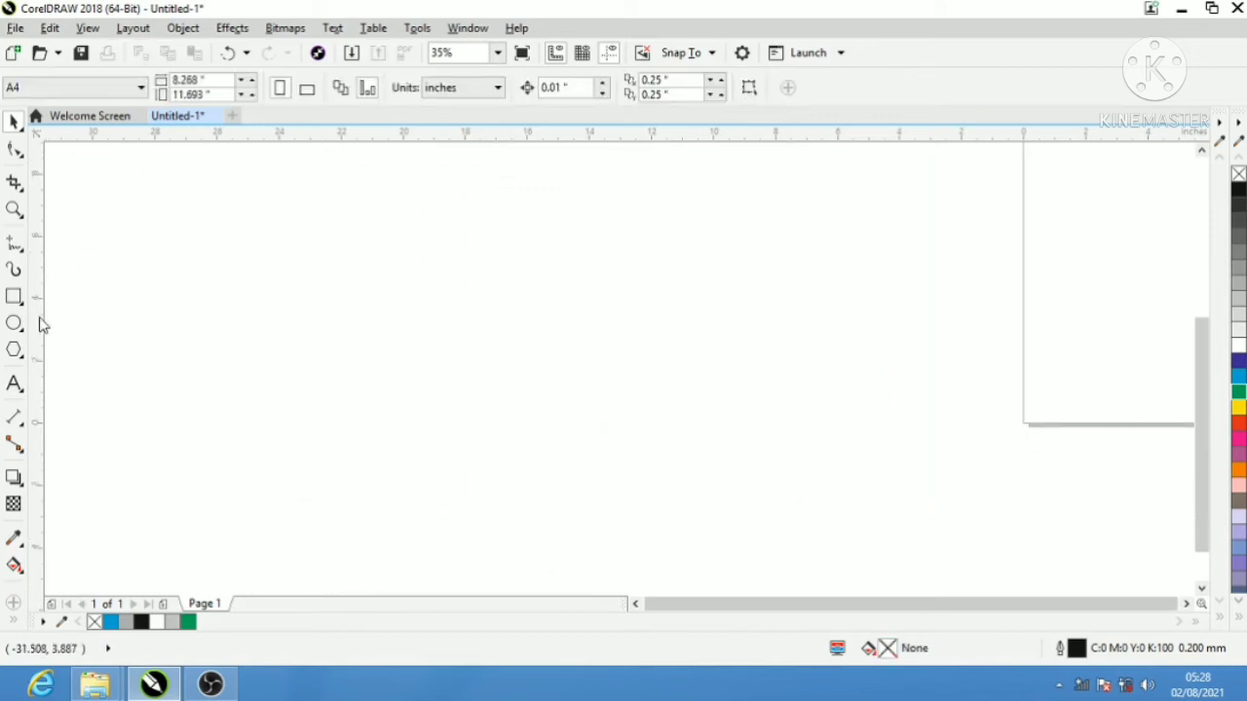
left_click(14, 324)
left_click_drag(165, 241, 291, 378)
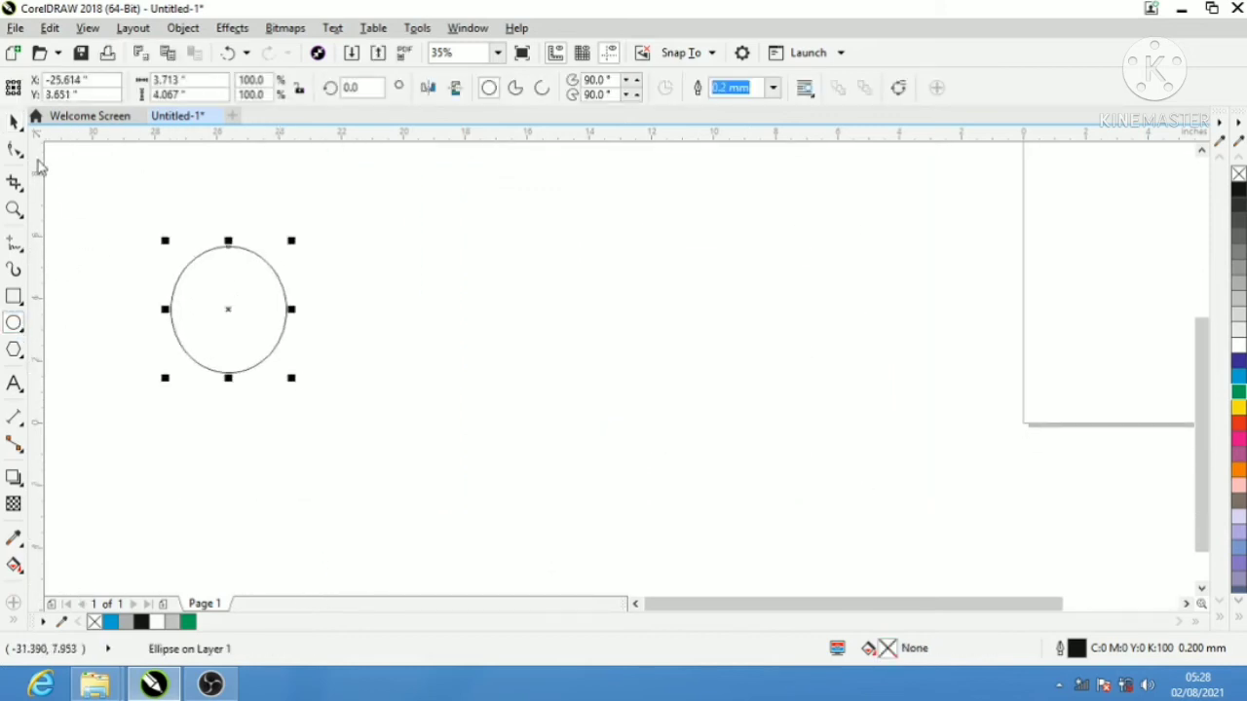
left_click(15, 122)
- Draw eight more overlapping ellipses of varied sizes beside the first one to build a cloud-like cluster
left_click(14, 331)
left_click_drag(219, 305, 321, 395)
left_click_drag(238, 270, 339, 343)
left_click_drag(289, 235, 416, 350)
left_click_drag(384, 303, 465, 391)
left_click_drag(510, 261, 286, 422)
left_click_drag(378, 270, 294, 364)
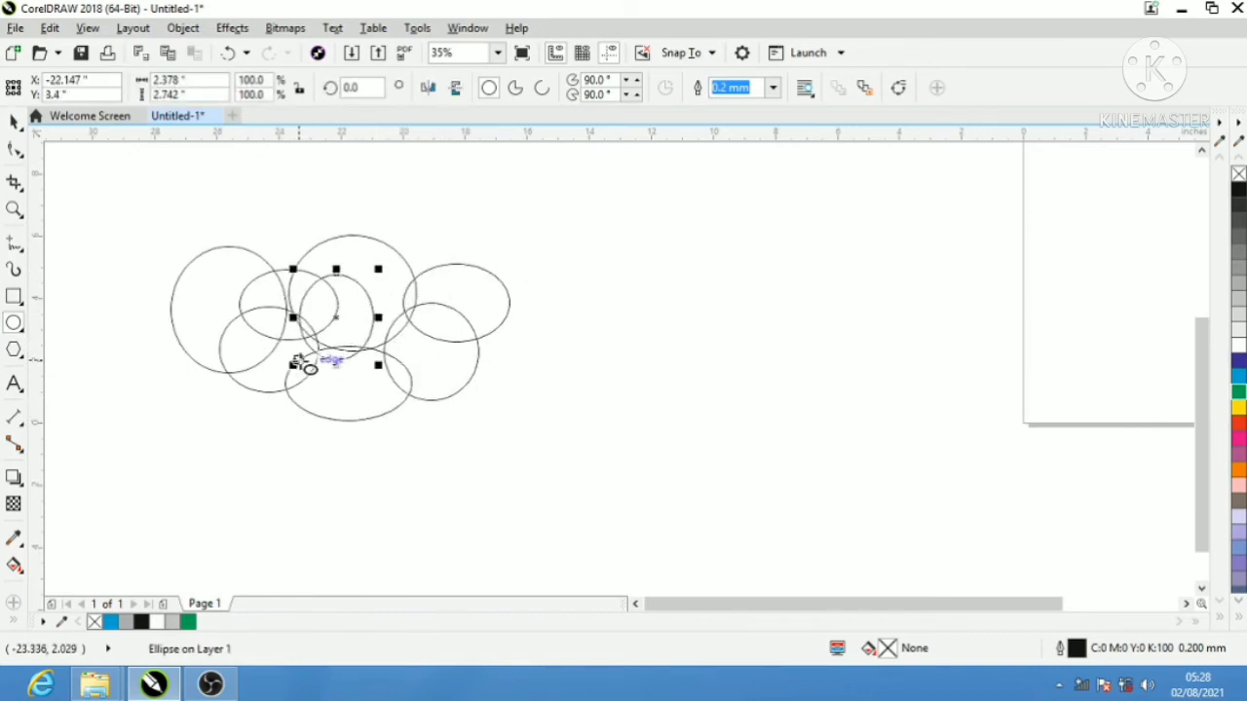
left_click_drag(384, 273, 585, 406)
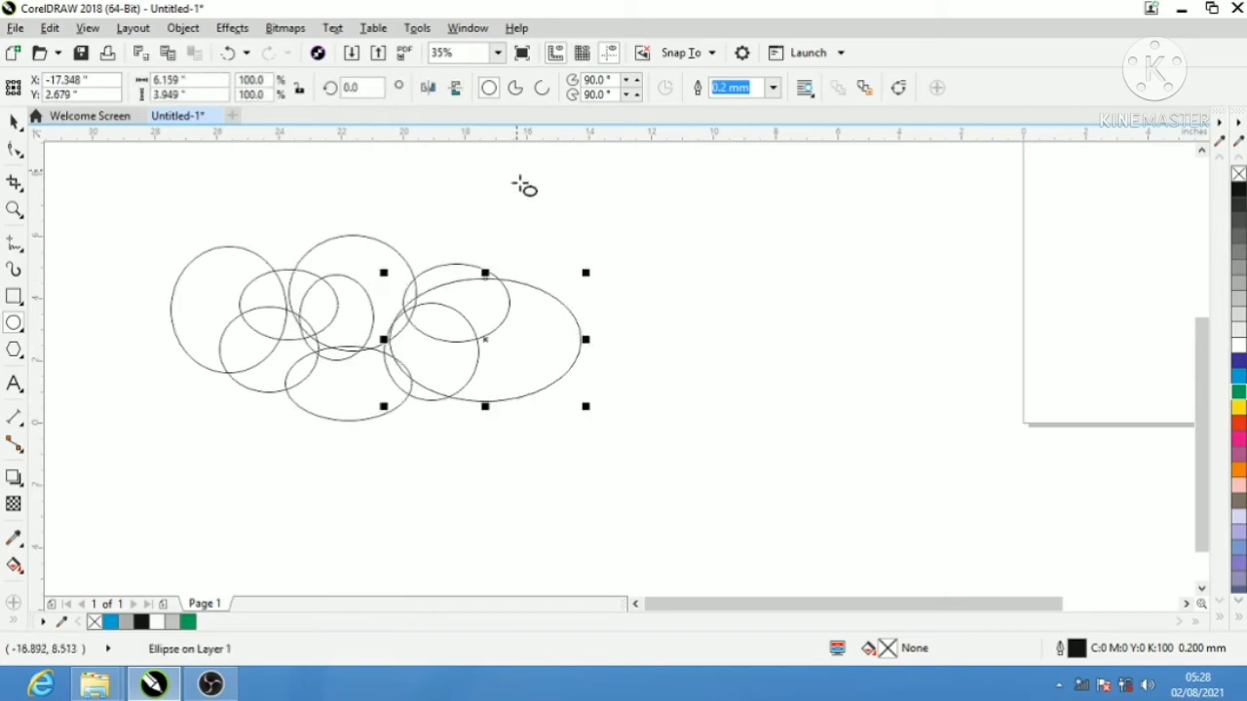
- Create a boundary around all nine ellipses and move the resulting cloud outline clear of the cluster, partly onto the page
left_click(13, 125)
left_click_drag(112, 185, 717, 497)
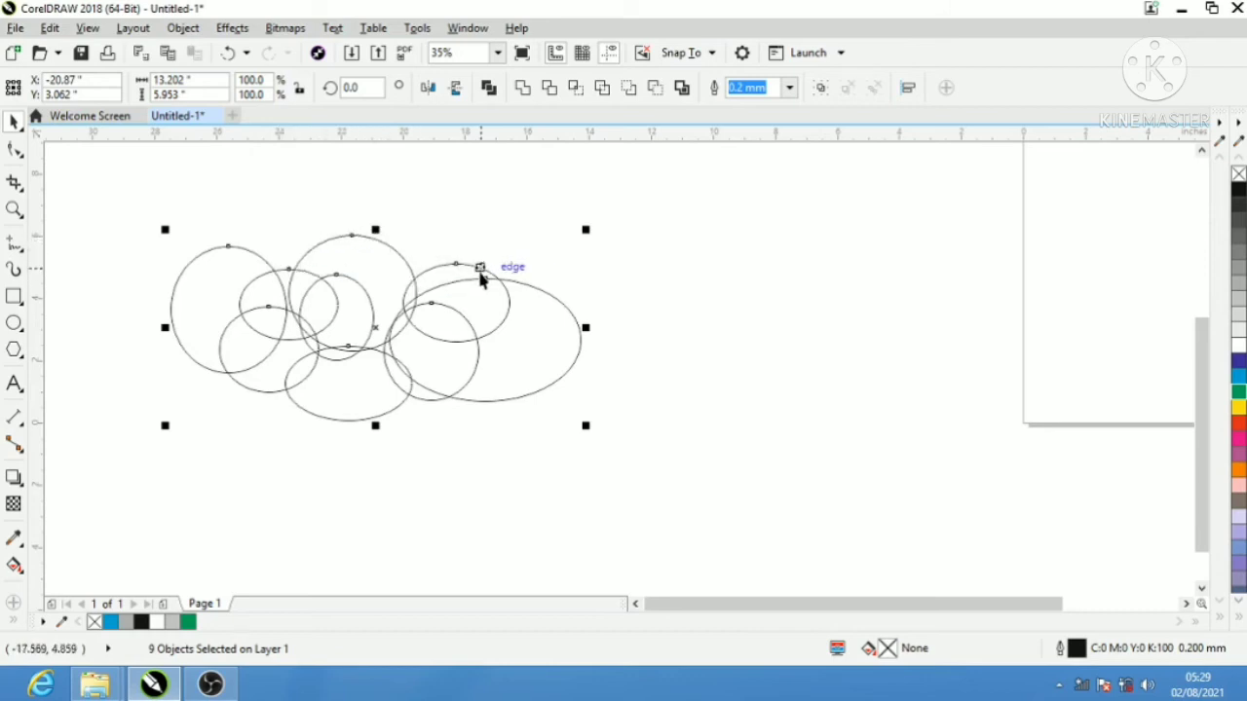
left_click(680, 88)
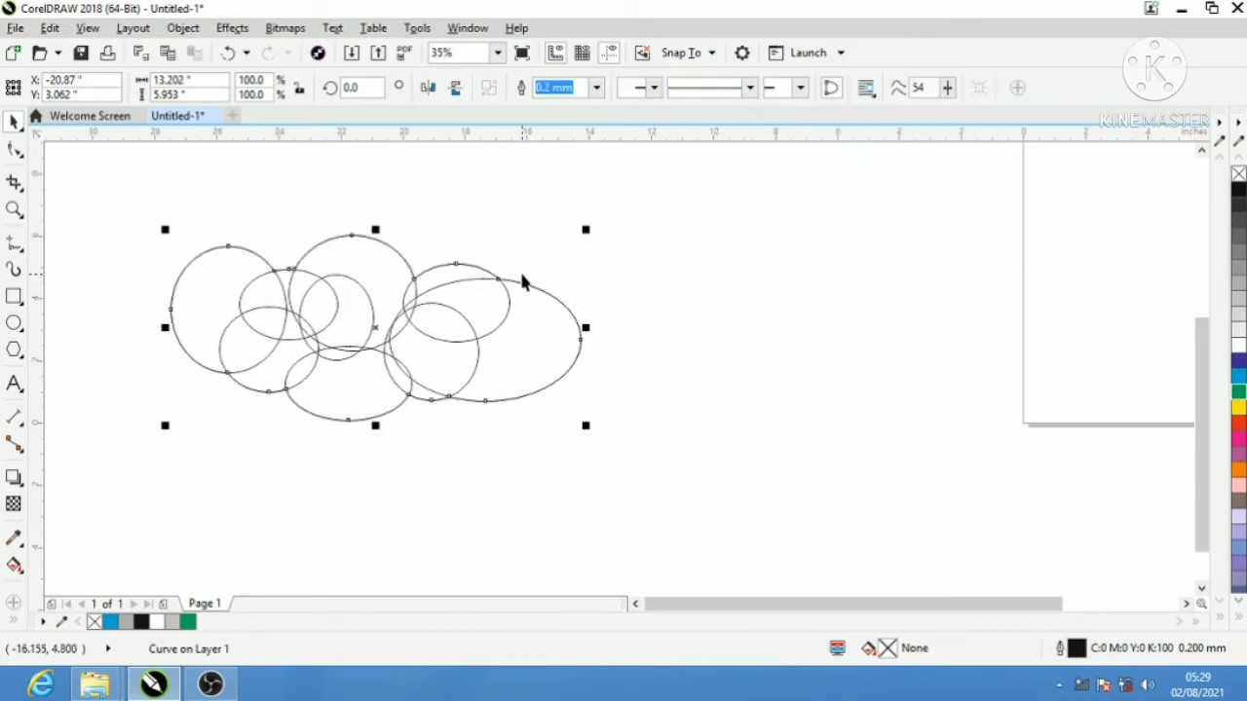
left_click_drag(515, 282, 954, 279)
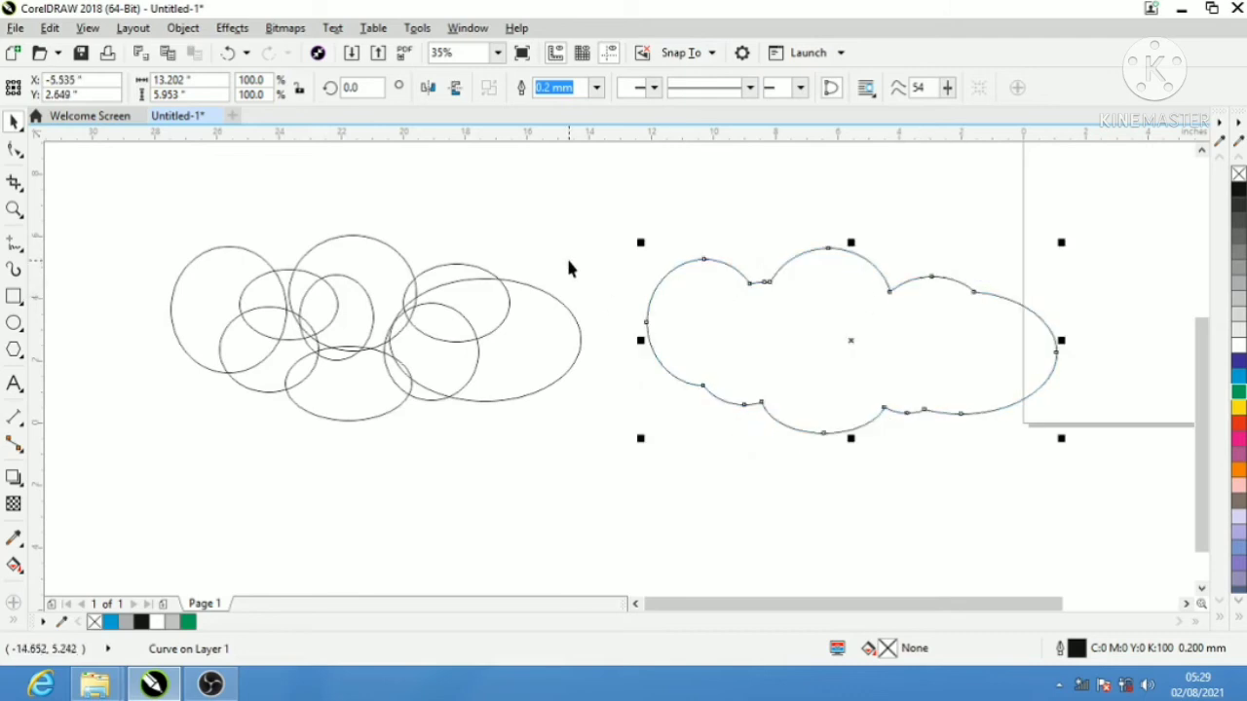
- Duplicate the cloud outline diagonally so the two overlap, about 15.7 by 7.9 inches overall, and select both outlines
left_click_drag(589, 208, 139, 404)
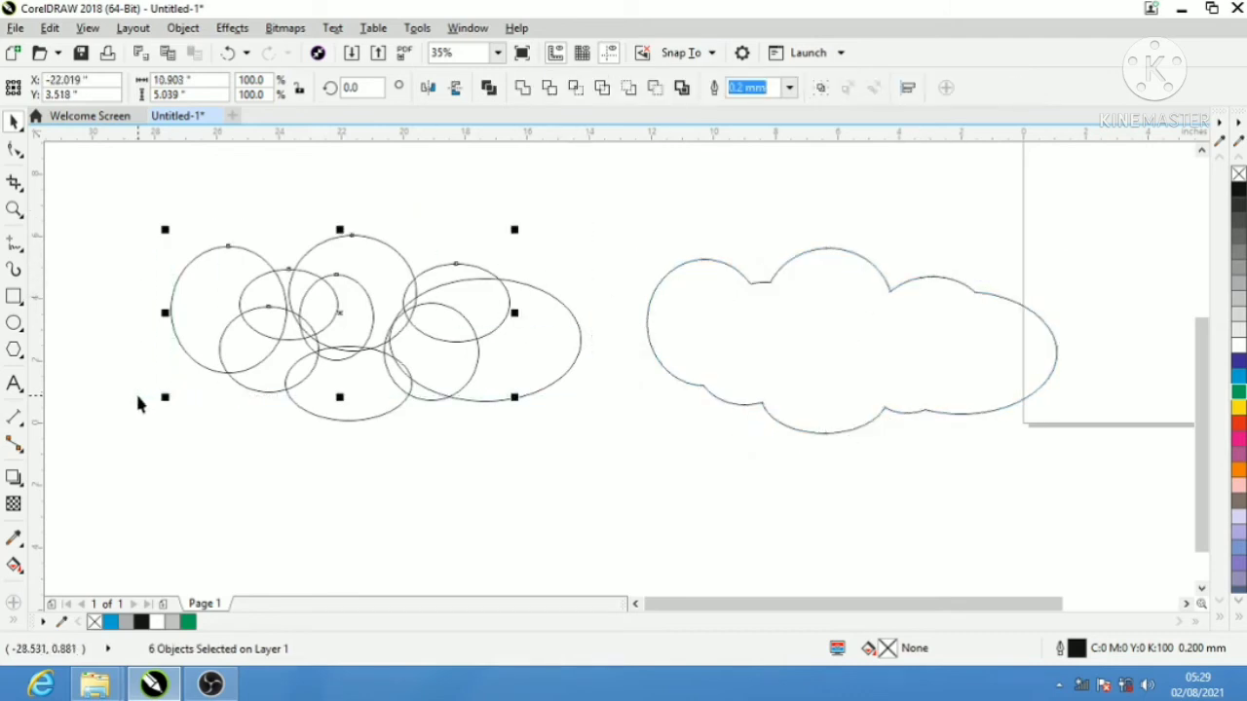
left_click(794, 260)
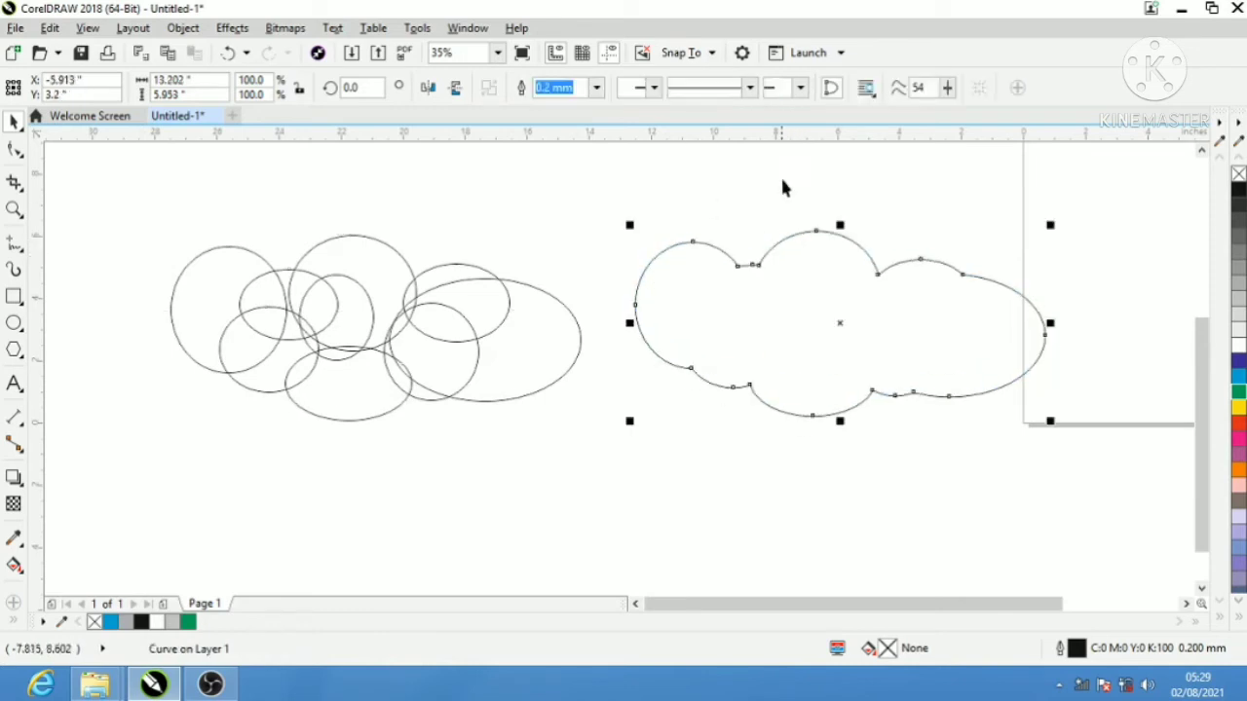
left_click_drag(782, 243, 859, 303)
right_click(859, 303)
left_click_drag(597, 209, 1197, 532)
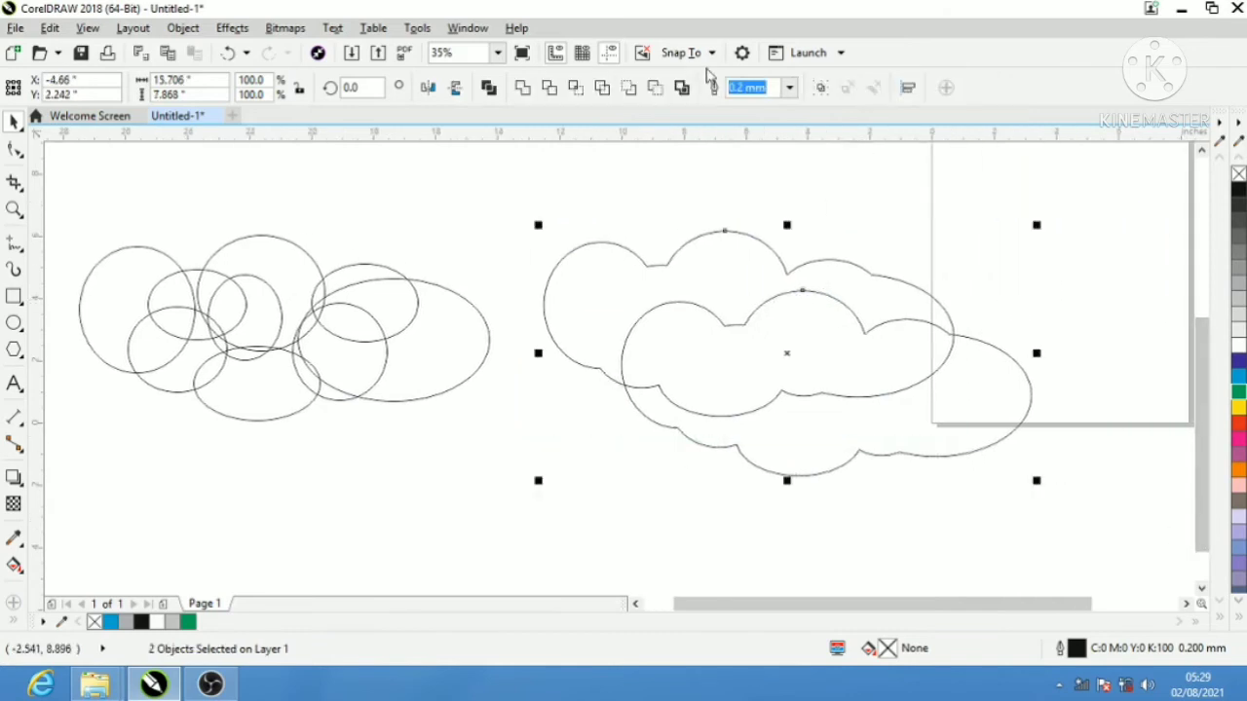
- Create a boundary around the two overlapping cloud outlines and move the merged outline clear below them
left_click(682, 88)
left_click_drag(882, 275, 565, 476)
left_click(1202, 591)
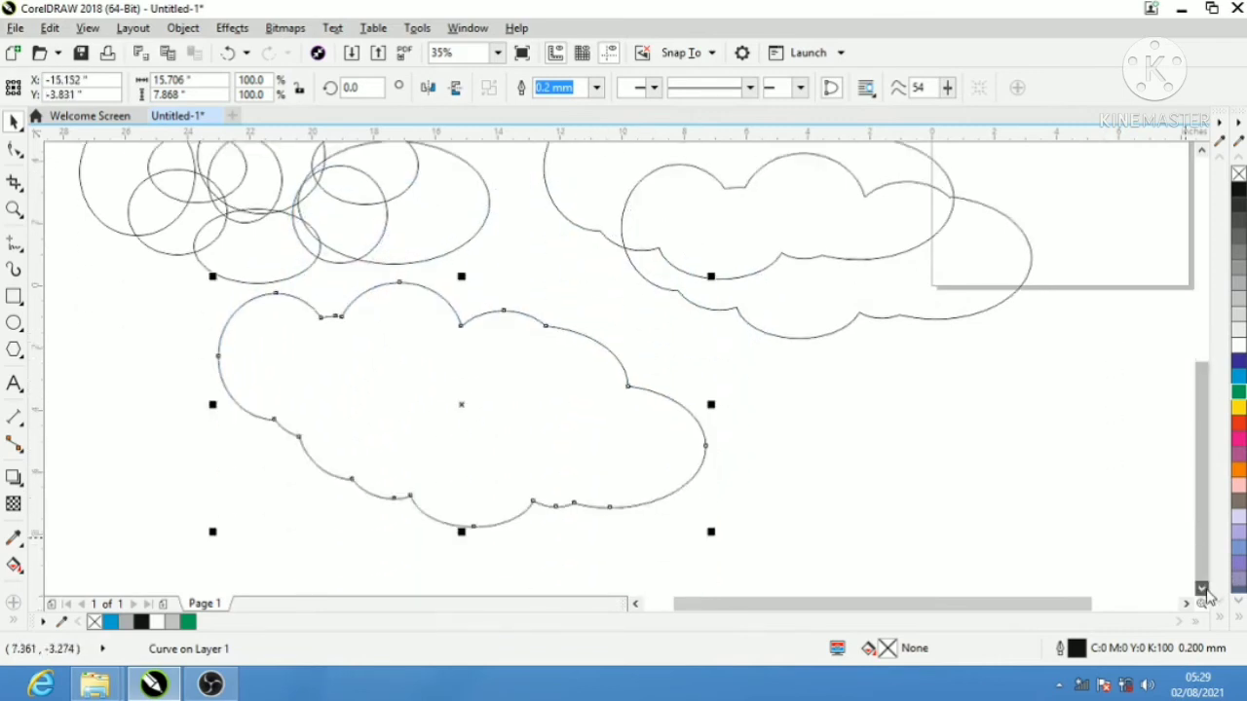
left_click_drag(641, 346, 671, 402)
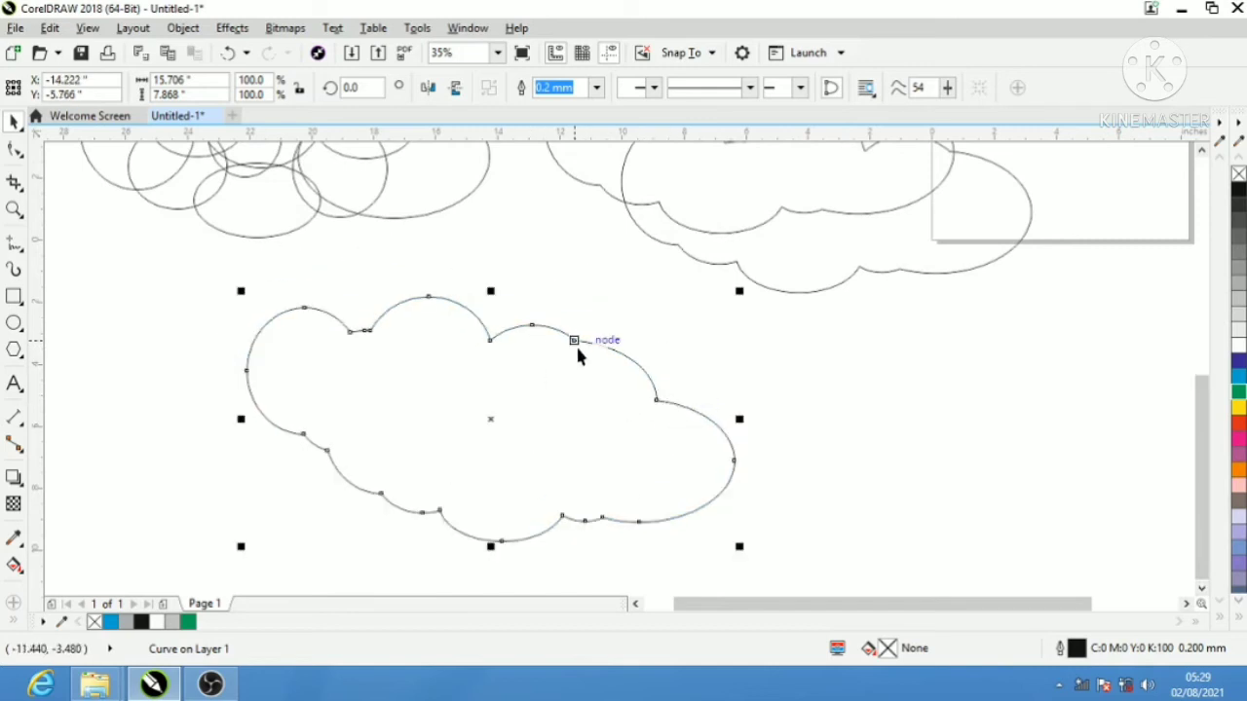
- Delete all the ellipses and cloud outlines from the drawing
key("ctrl+a")
key("Delete")
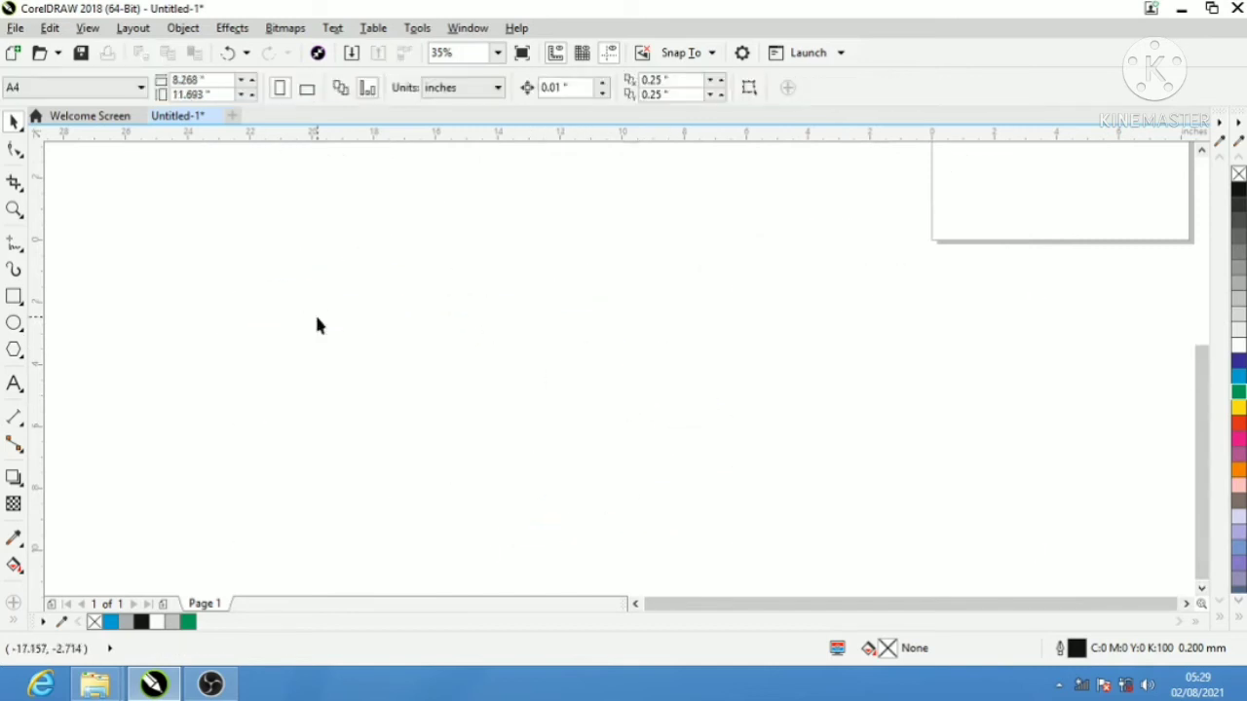
- Draw a circle beside the page, duplicate it diagonally so the two overlap, about 9.9 inches square overall, and select both
left_click(15, 296)
left_click(14, 322)
left_click_drag(211, 234, 461, 487)
left_click(15, 119)
left_click_drag(337, 356, 403, 431)
left_click(173, 213)
left_click_drag(172, 212, 575, 584)
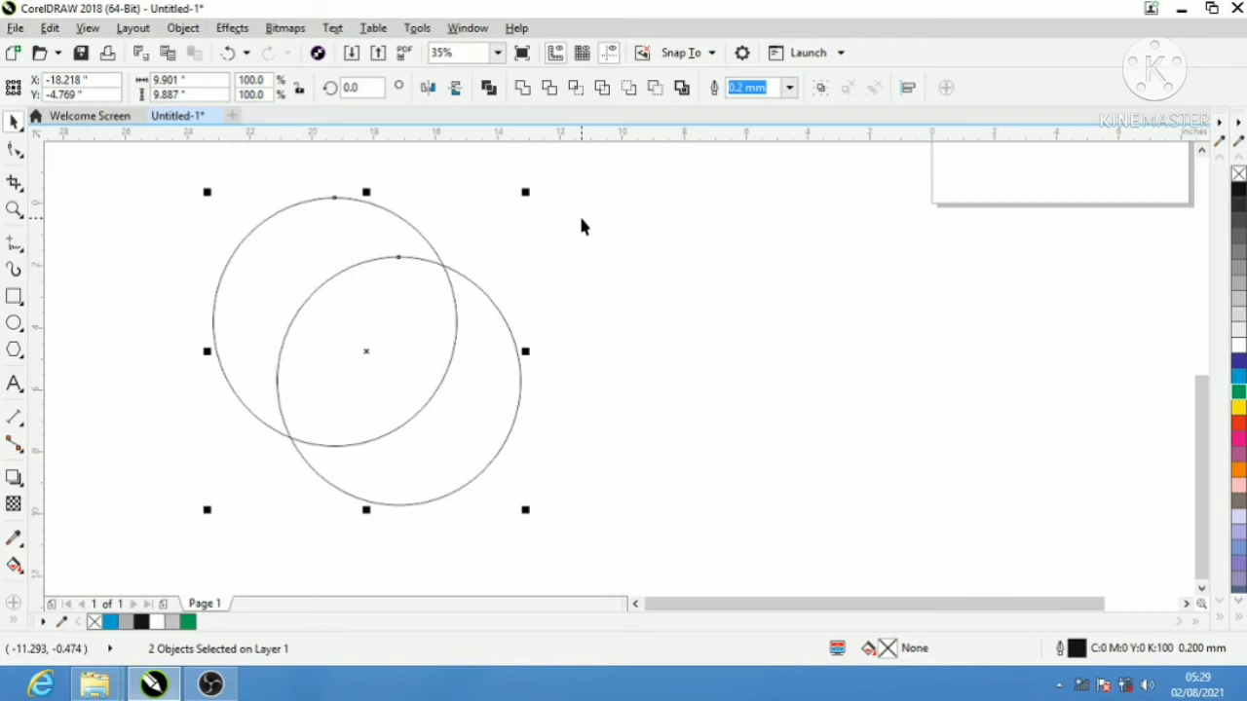
- Try a 4.0 mm outline on both circles, undo it, and delete the two circles
left_click(790, 88)
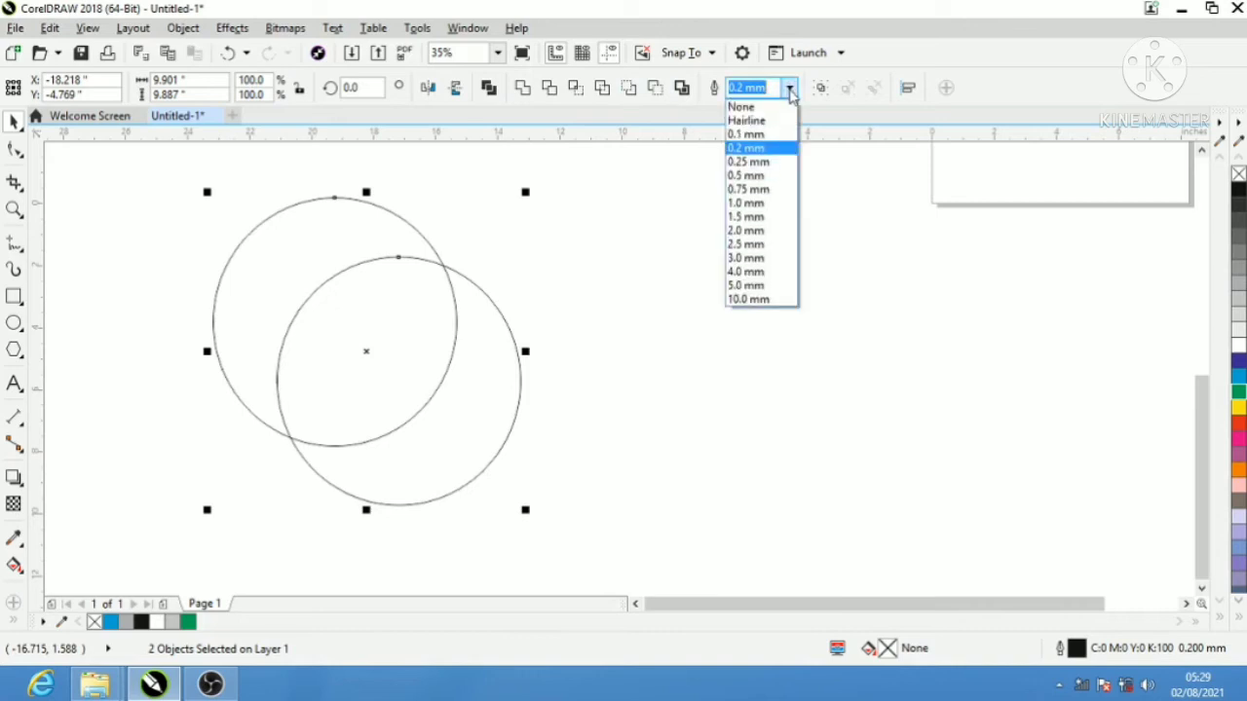
left_click(750, 272)
key("ctrl+z")
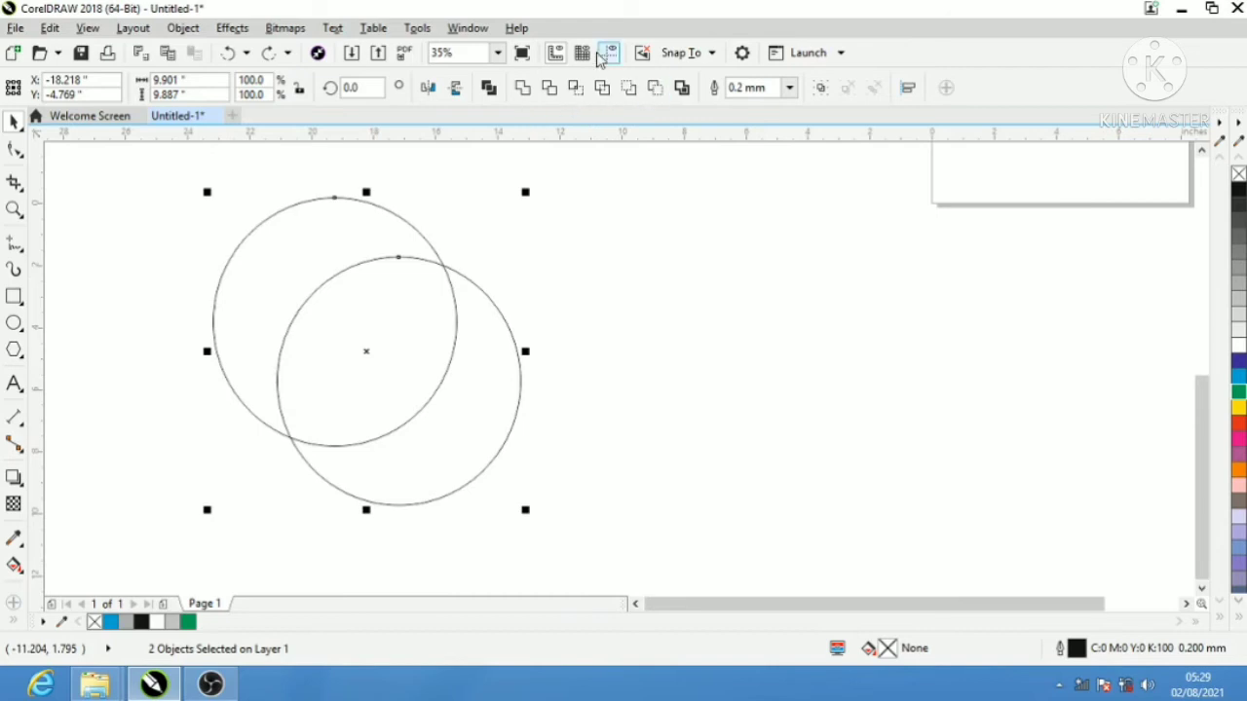
left_click_drag(637, 173, 163, 544)
key("Delete")
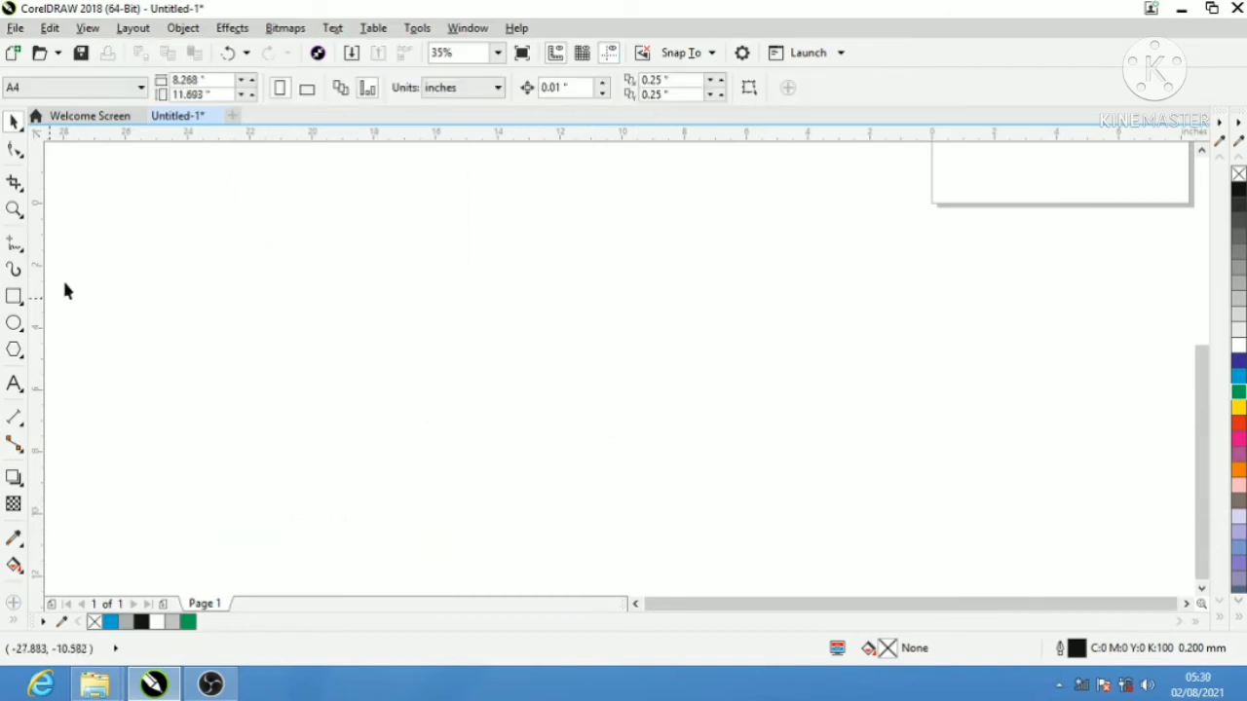
- Draw a circle about 8.2 inches across beside the page and place a duplicate of it clear of the original, nearer the page
left_click(16, 324)
left_click_drag(275, 274, 460, 532)
left_click(15, 121)
left_click_drag(427, 283, 692, 249)
- Draw a rectangle about 5.2 by 6.1 inches with its lower-right corner on the duplicate circle's centre, and intersect it with that circle
left_click(17, 298)
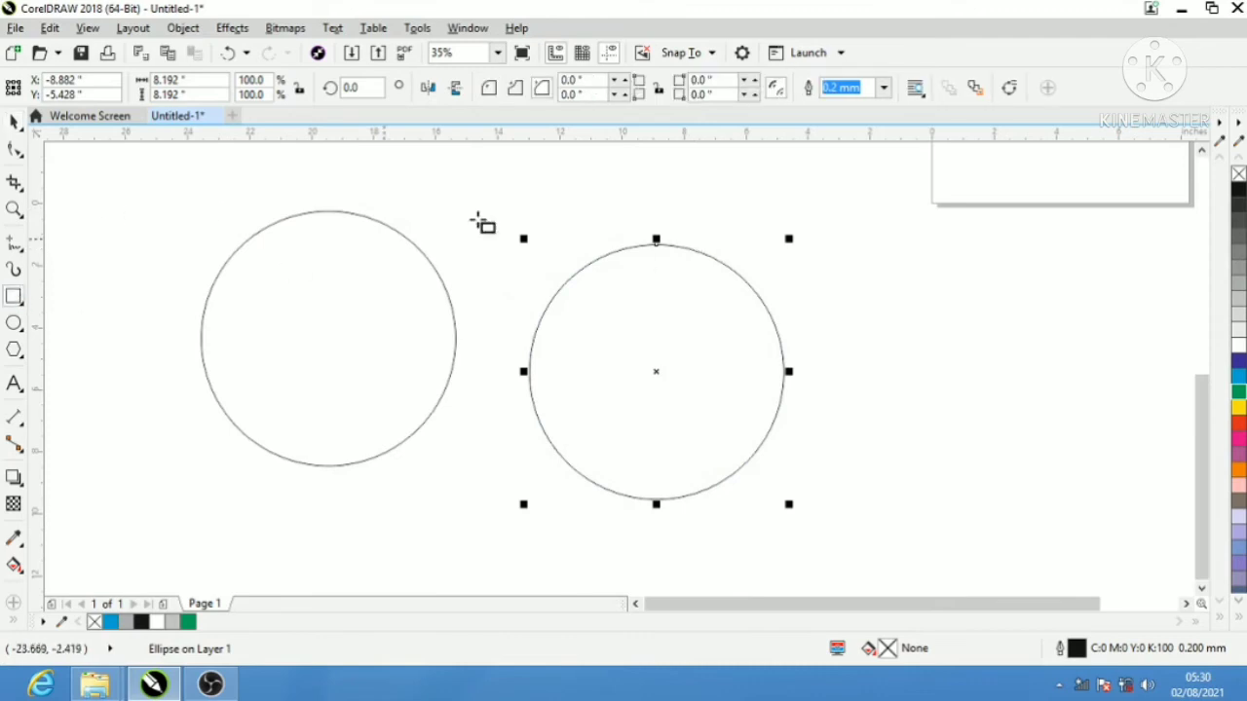
left_click_drag(496, 182, 657, 371)
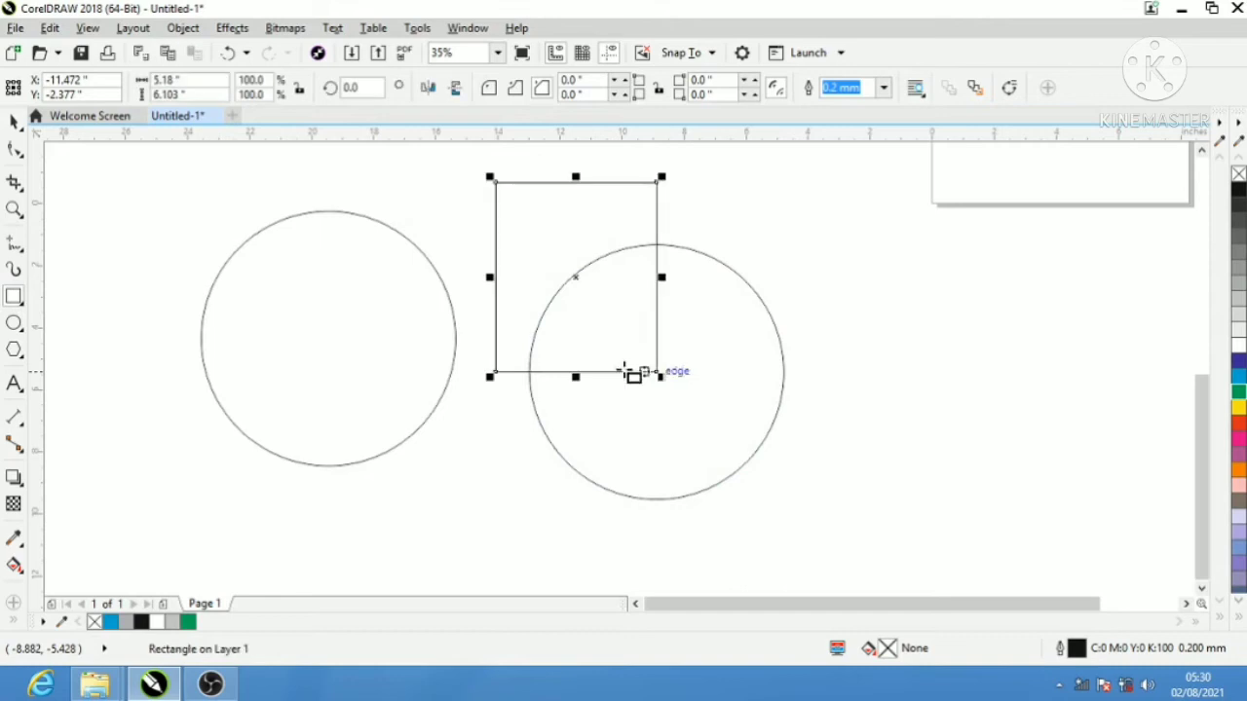
left_click(16, 124)
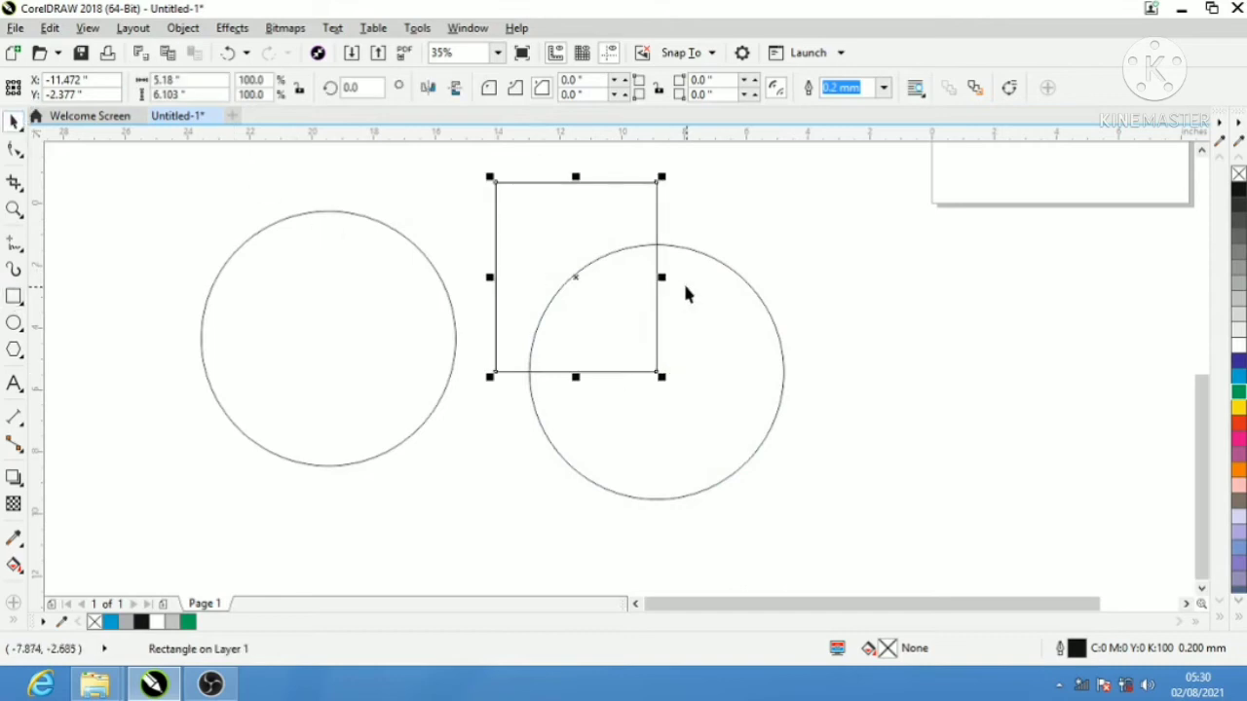
left_click_drag(854, 169, 478, 557)
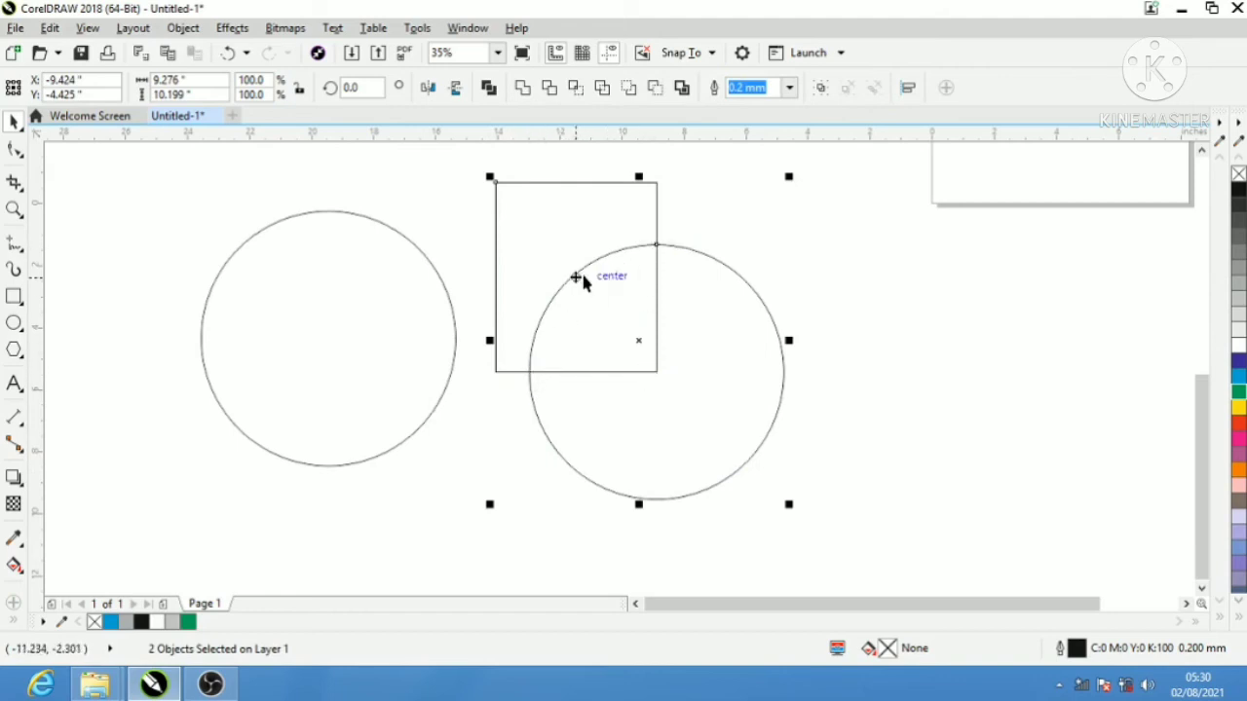
left_click(575, 90)
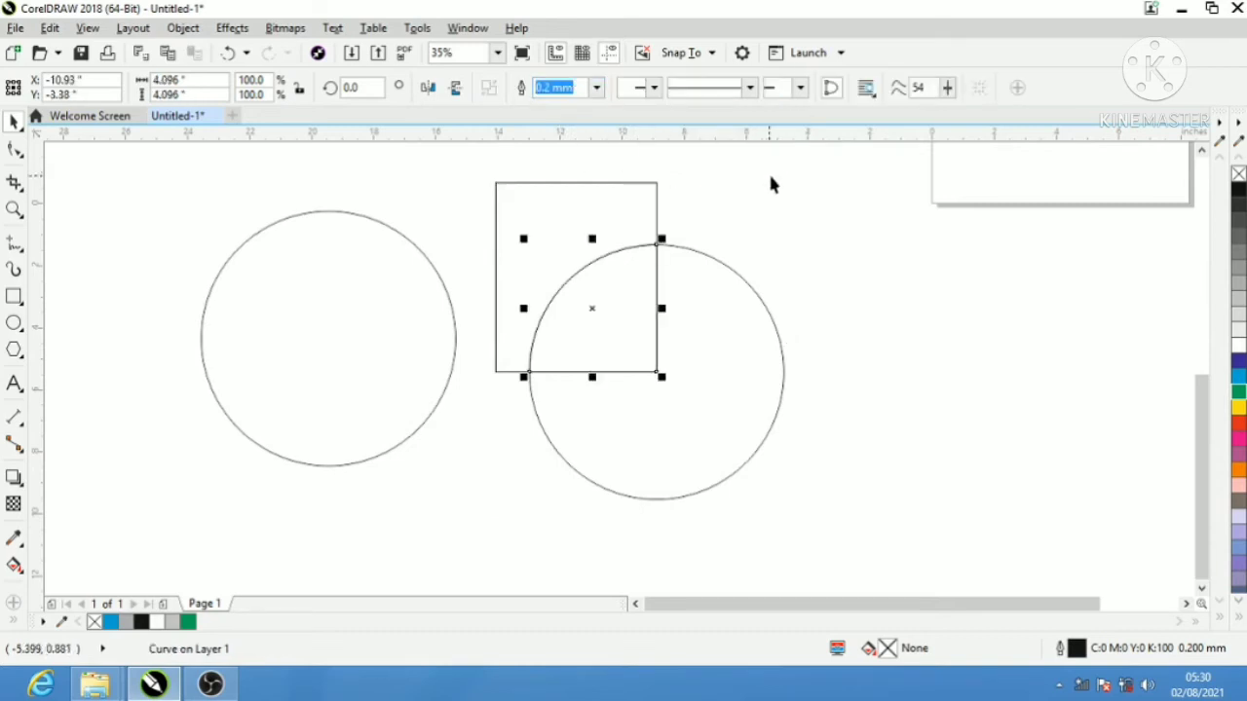
- Keep only the quarter-circle intersection by moving it aside, deleting the rectangle and duplicate circle, and moving it back beside the remaining circle
left_click_drag(616, 259, 954, 276)
left_click_drag(663, 412, 468, 576)
key("Delete")
left_click_drag(949, 388, 608, 407)
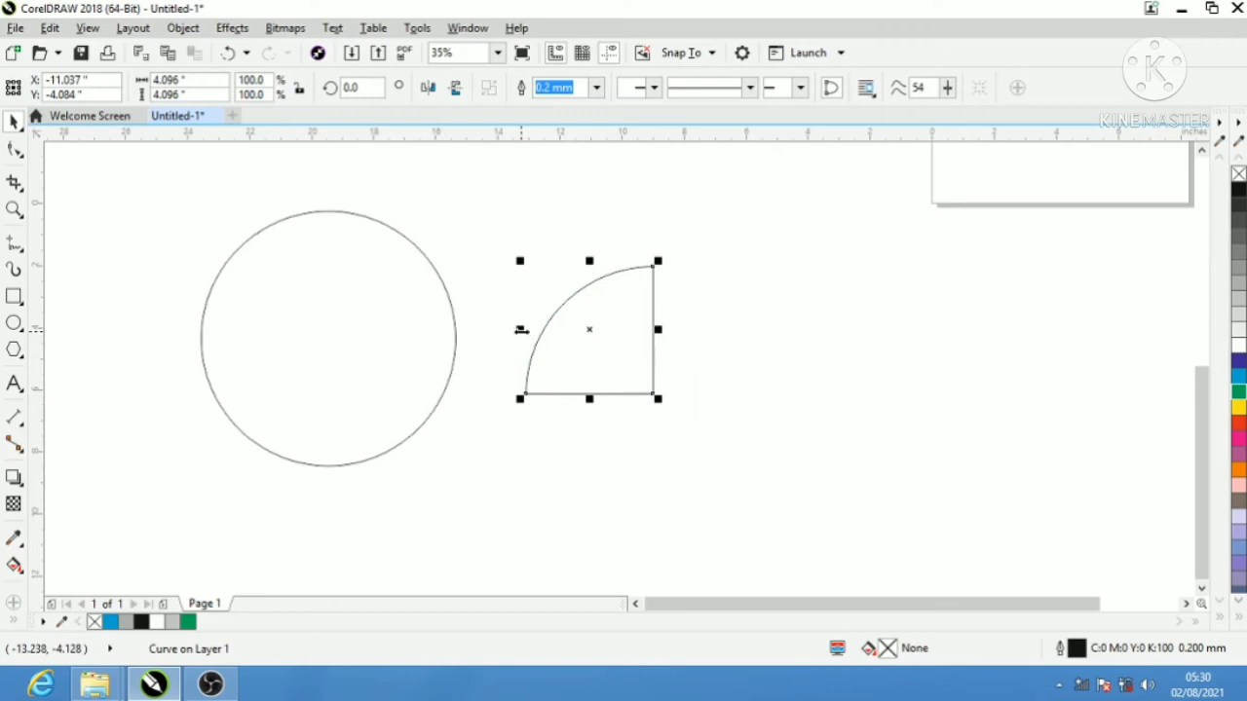
- Mirror a copy of the quarter circle horizontally, then mirror copies of both quarters downward to complete a four-part circle
left_click_drag(521, 330, 724, 289)
left_click_drag(926, 214, 496, 458)
left_click_drag(652, 261, 679, 490)
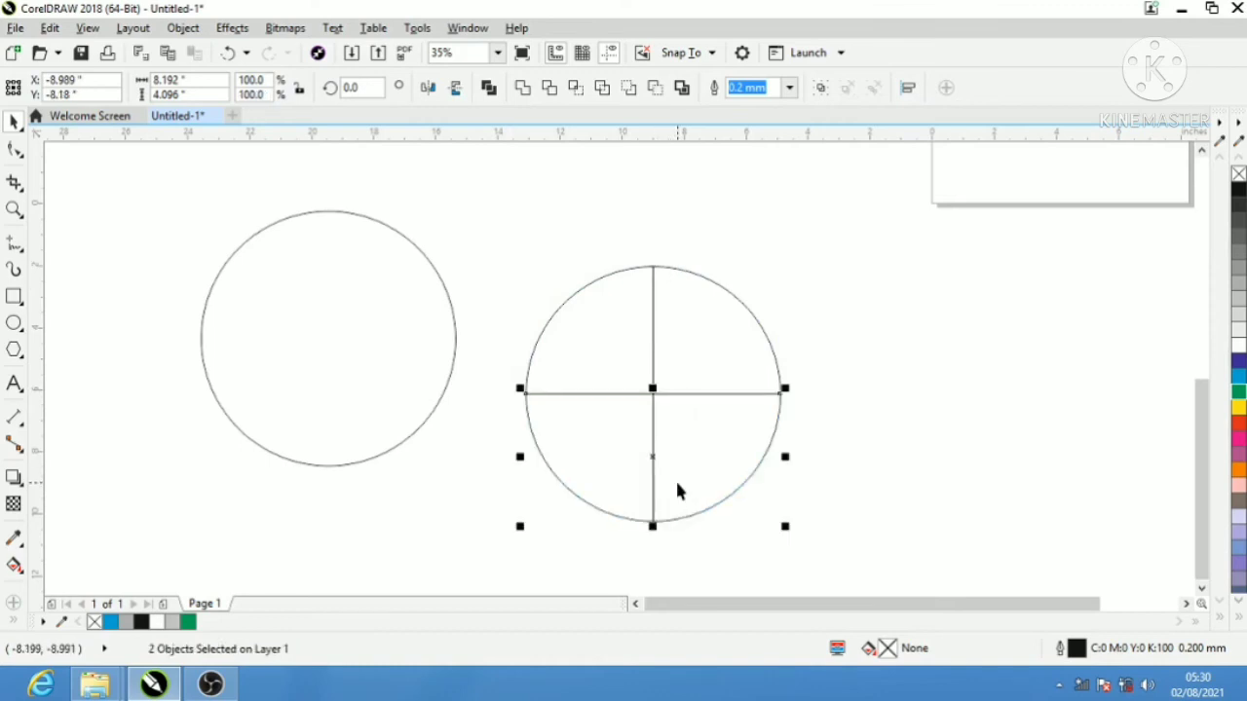
- Fill the upper-left and lower-right quarters of the divided circle with blue
left_click(574, 284)
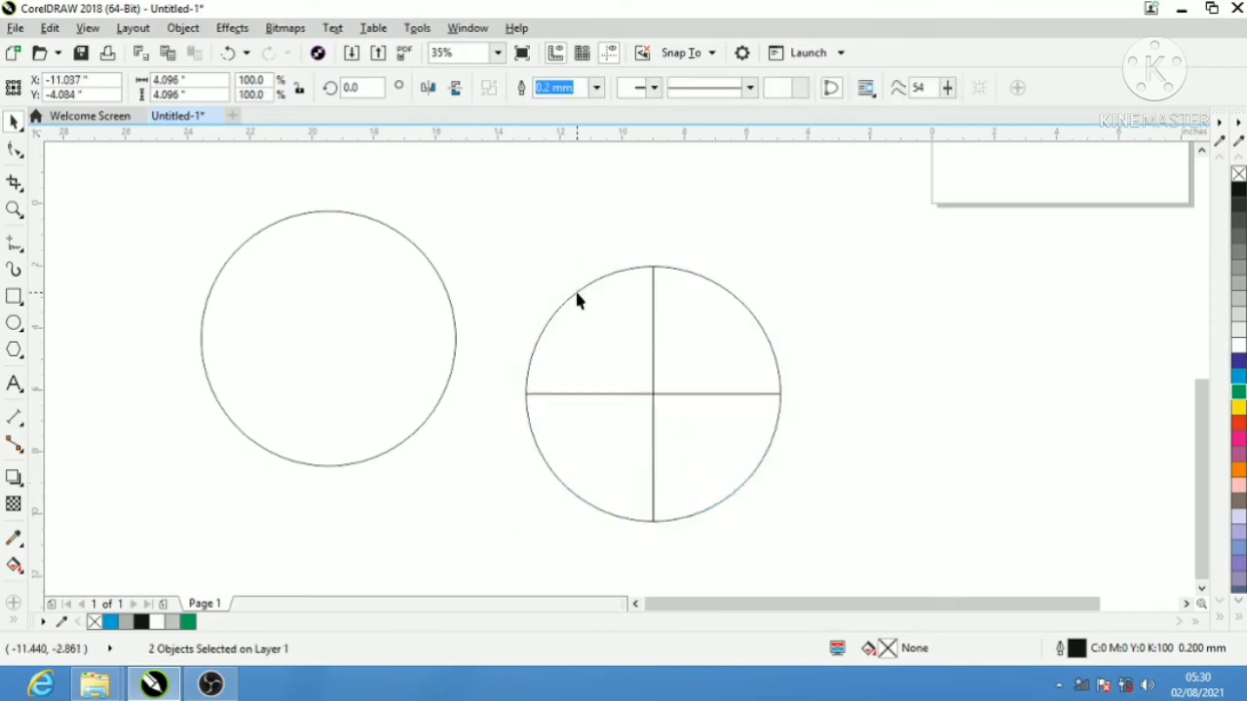
left_click(1238, 379)
left_click(750, 473)
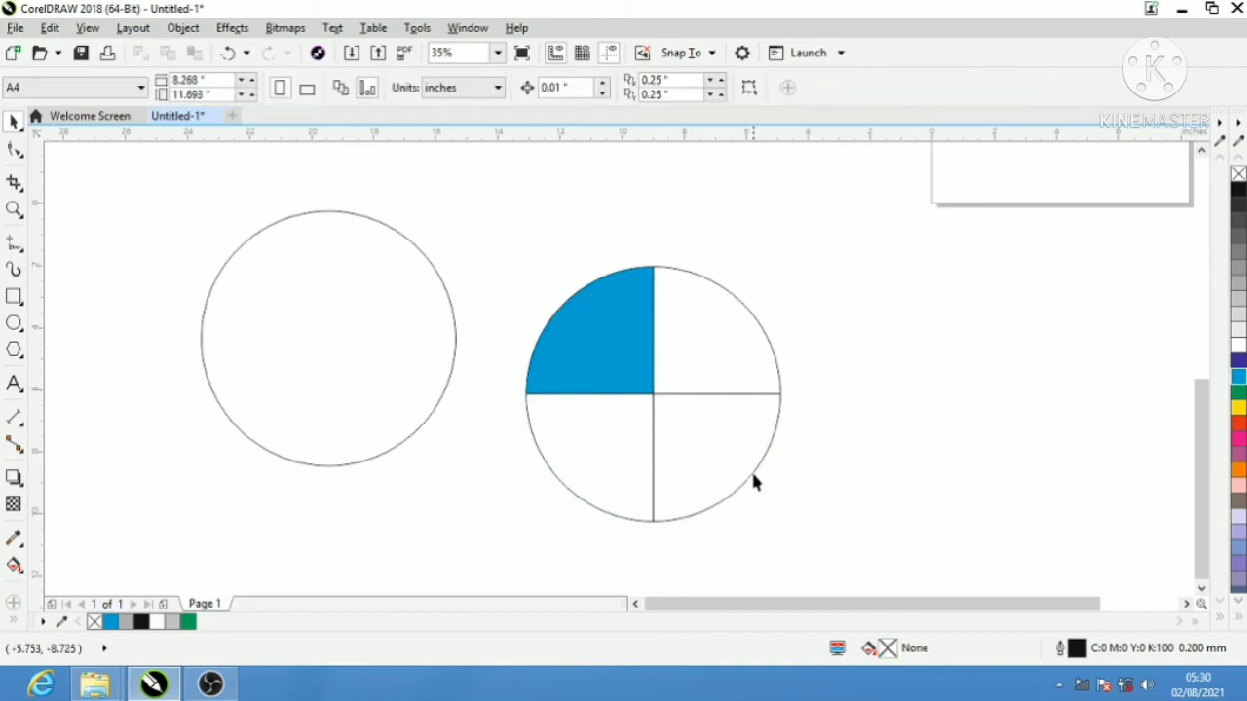
left_click(750, 470)
left_click(1238, 378)
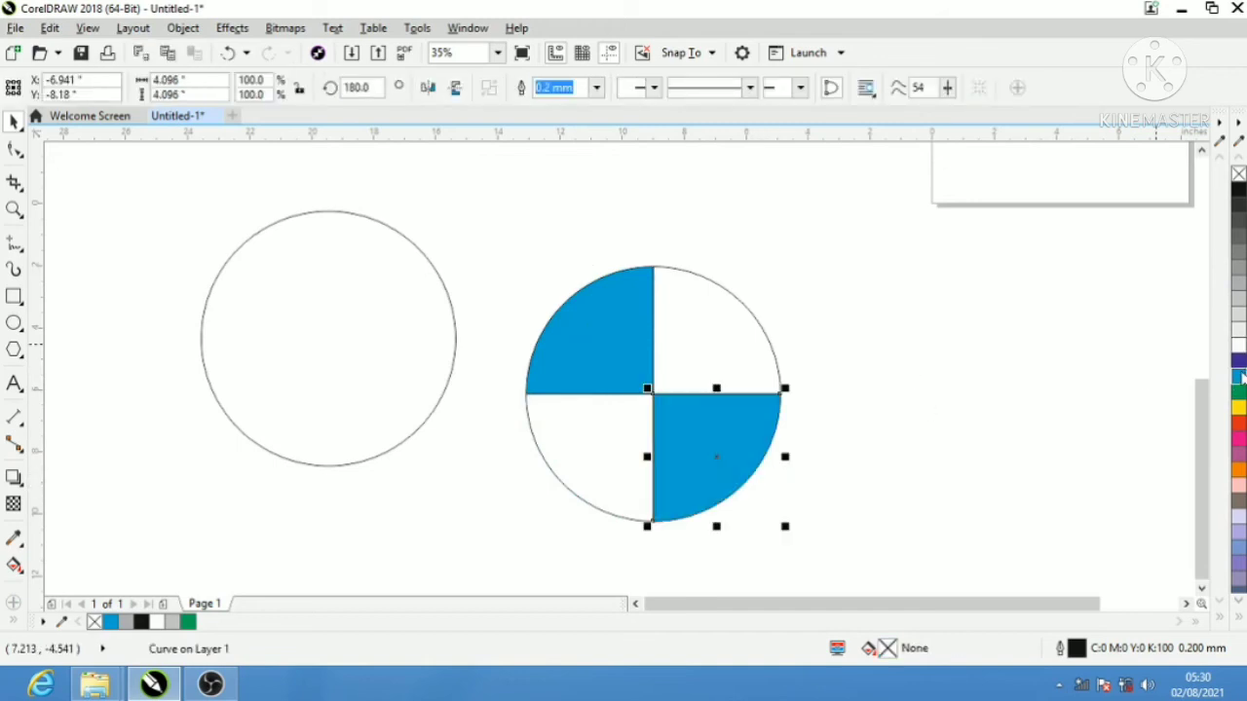
- Give all four quarters a 40% black outline with a width of 4.0 mm
left_click_drag(893, 188, 517, 557)
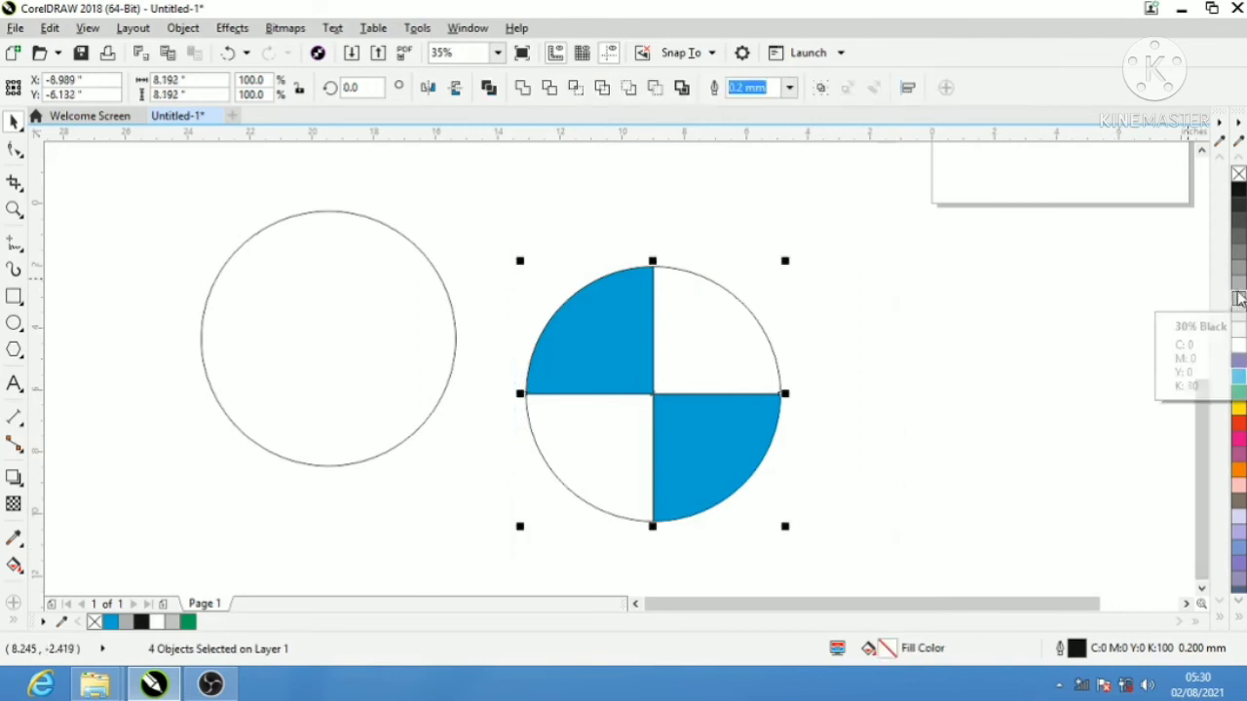
right_click(1237, 298)
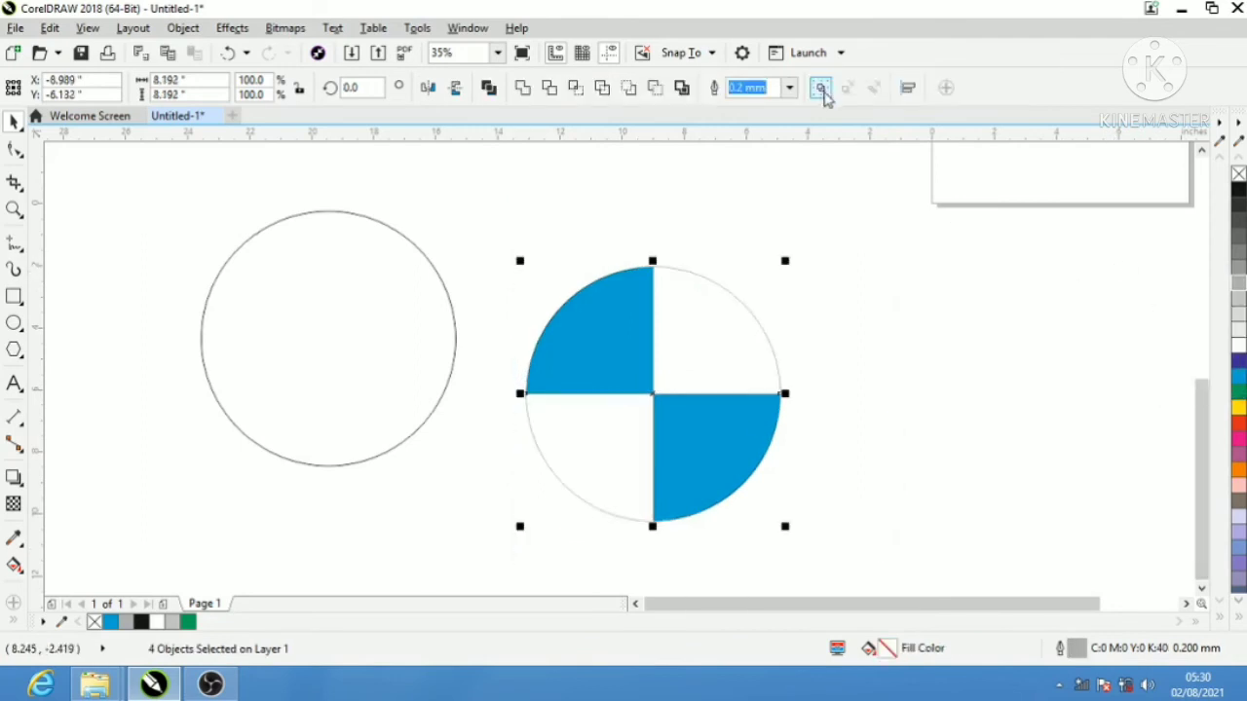
left_click(794, 87)
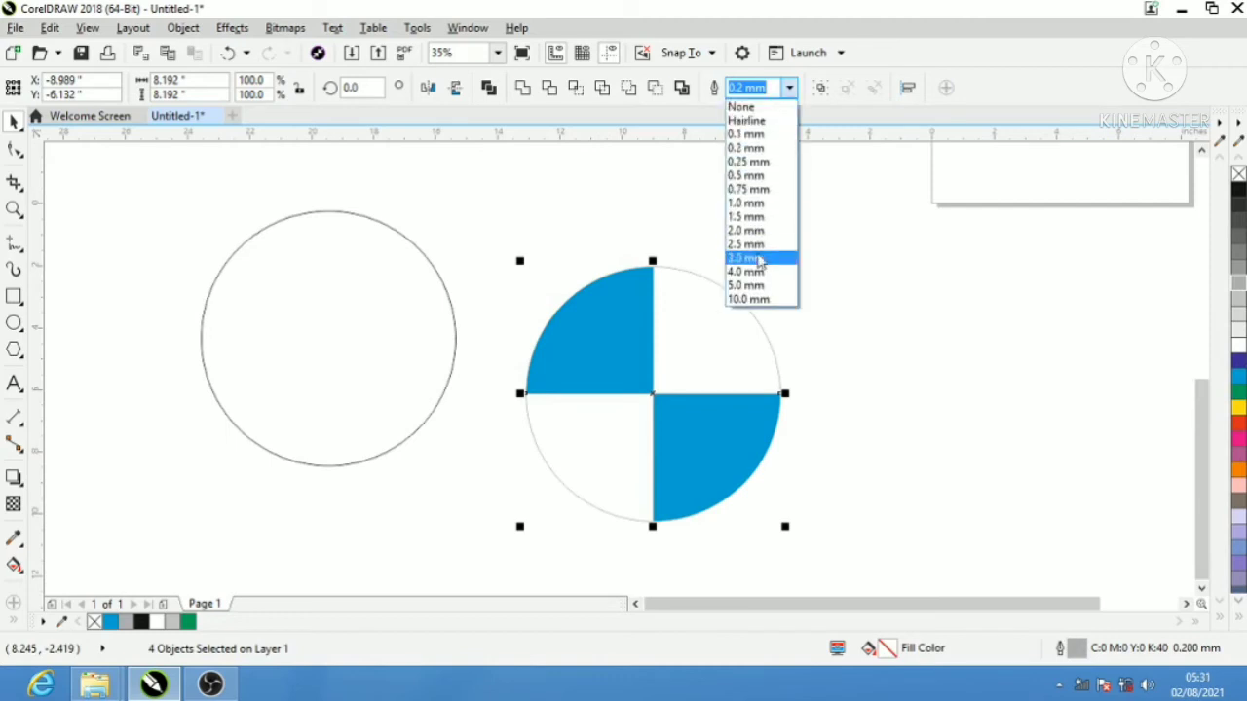
left_click(754, 256)
left_click(789, 88)
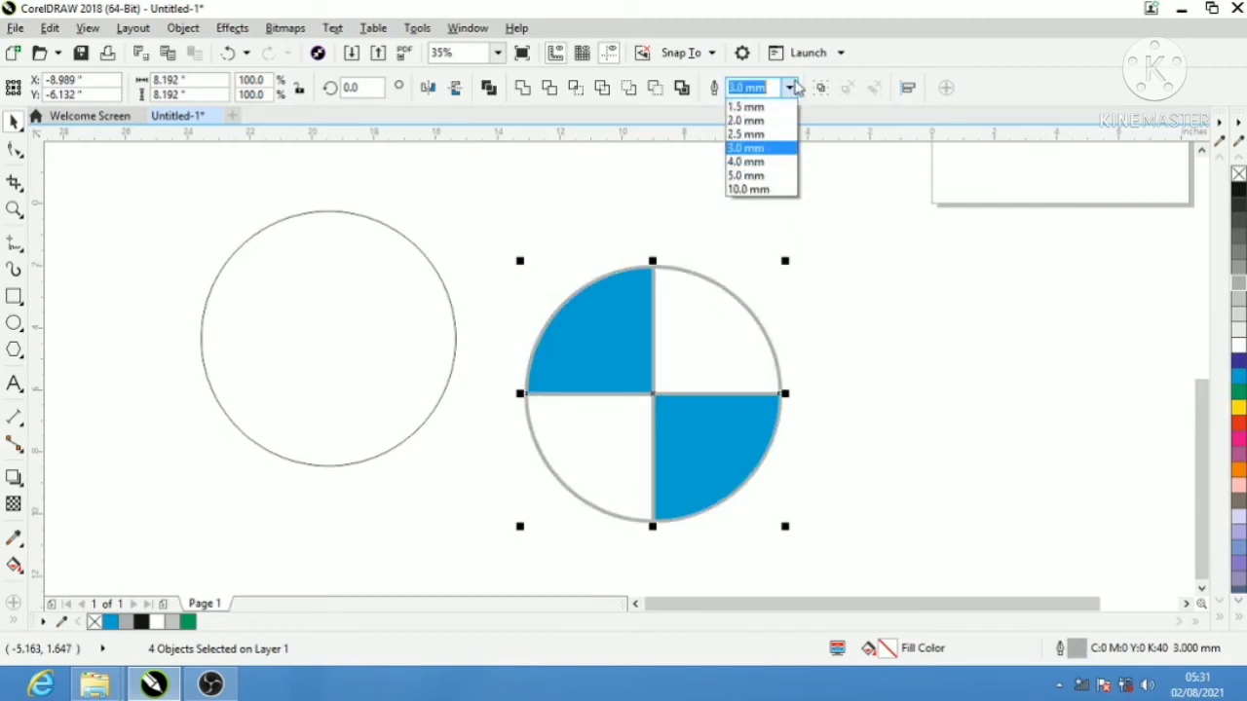
left_click(770, 271)
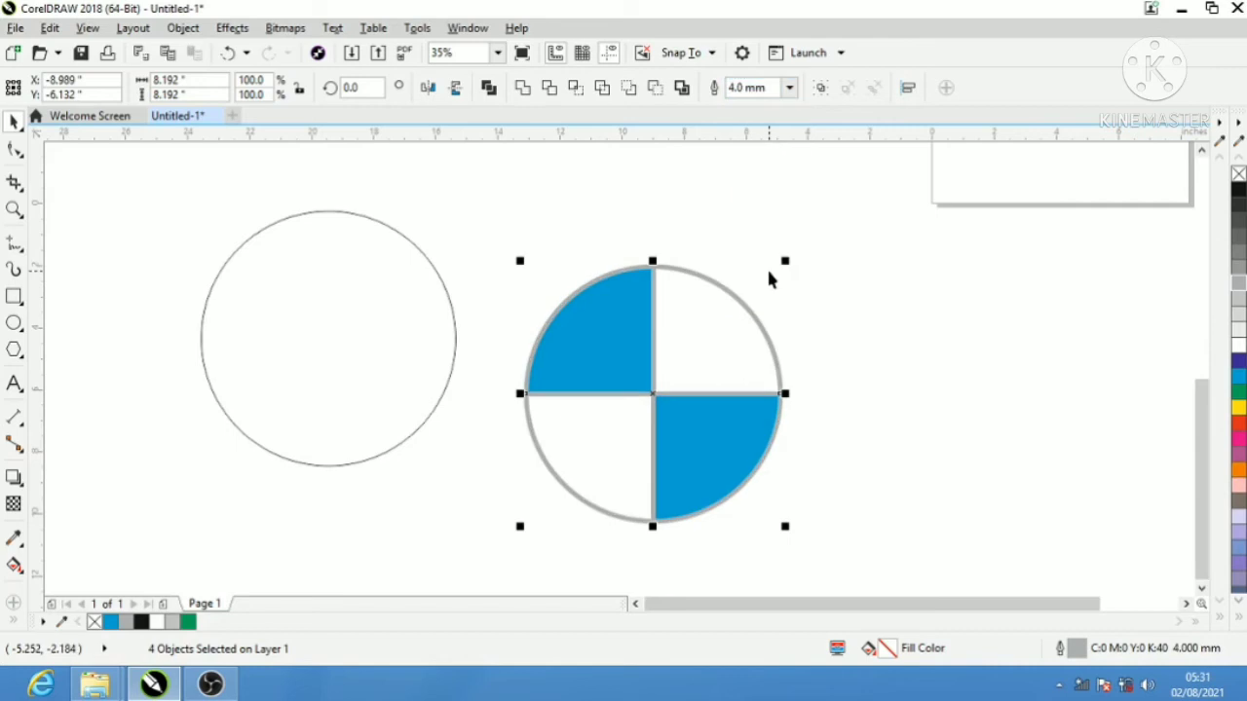
- Fill the two unfilled quarters of the divided circle with white
left_click_drag(863, 204, 451, 617)
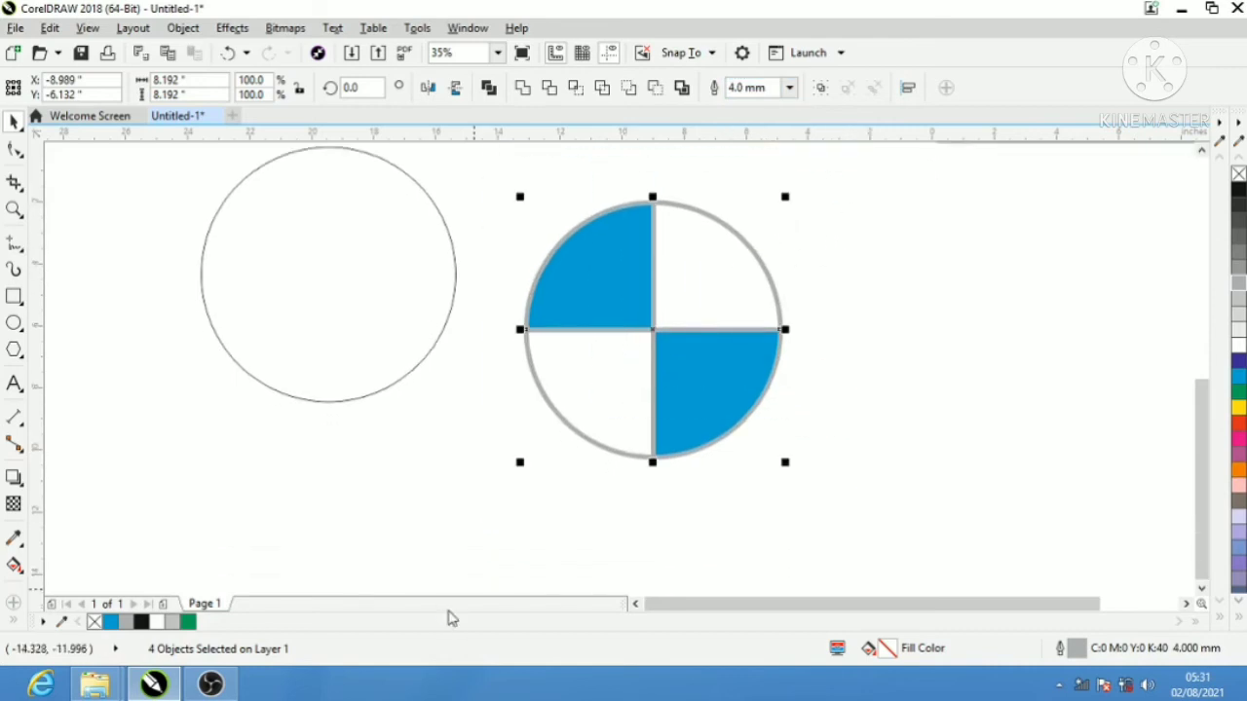
left_click(885, 242)
left_click(760, 271)
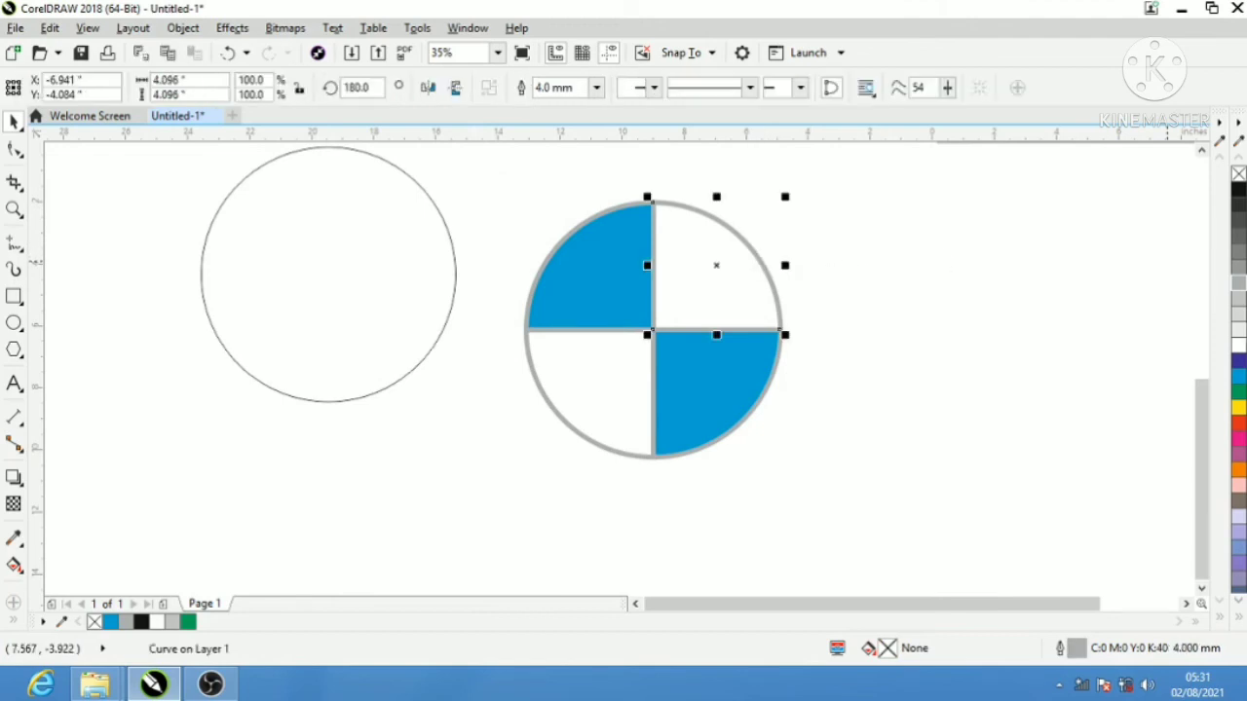
left_click(1238, 353)
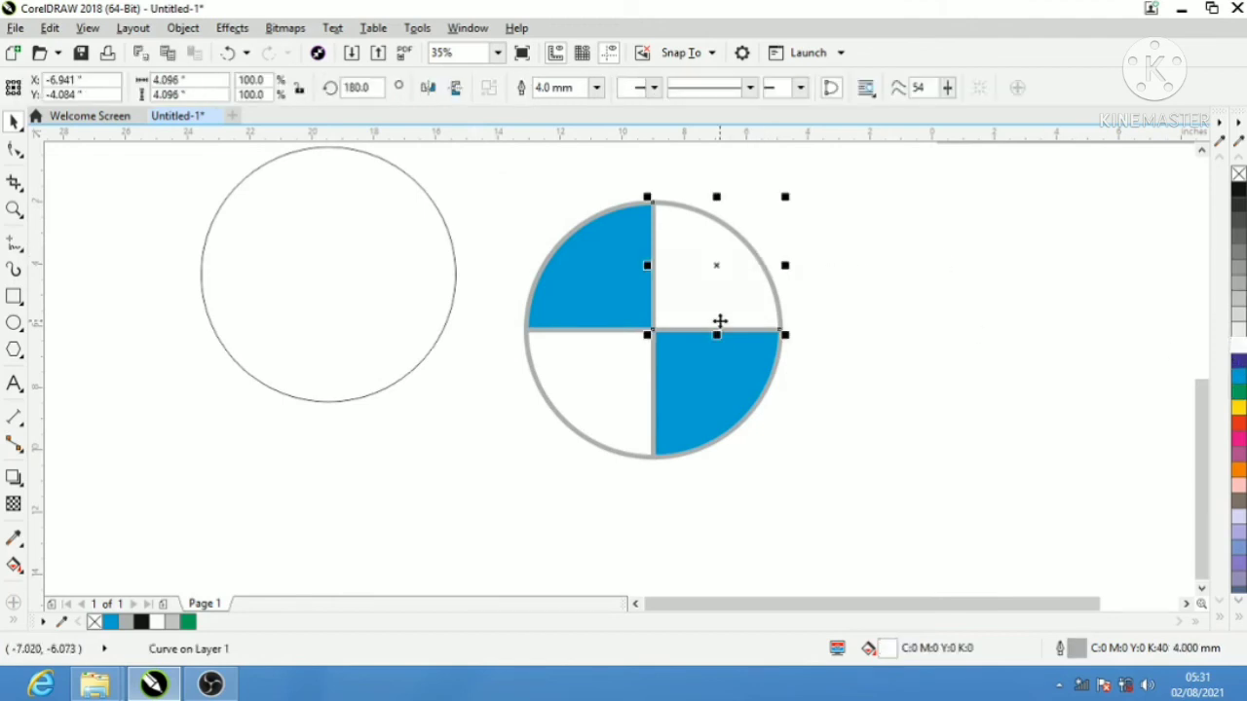
left_click(576, 441)
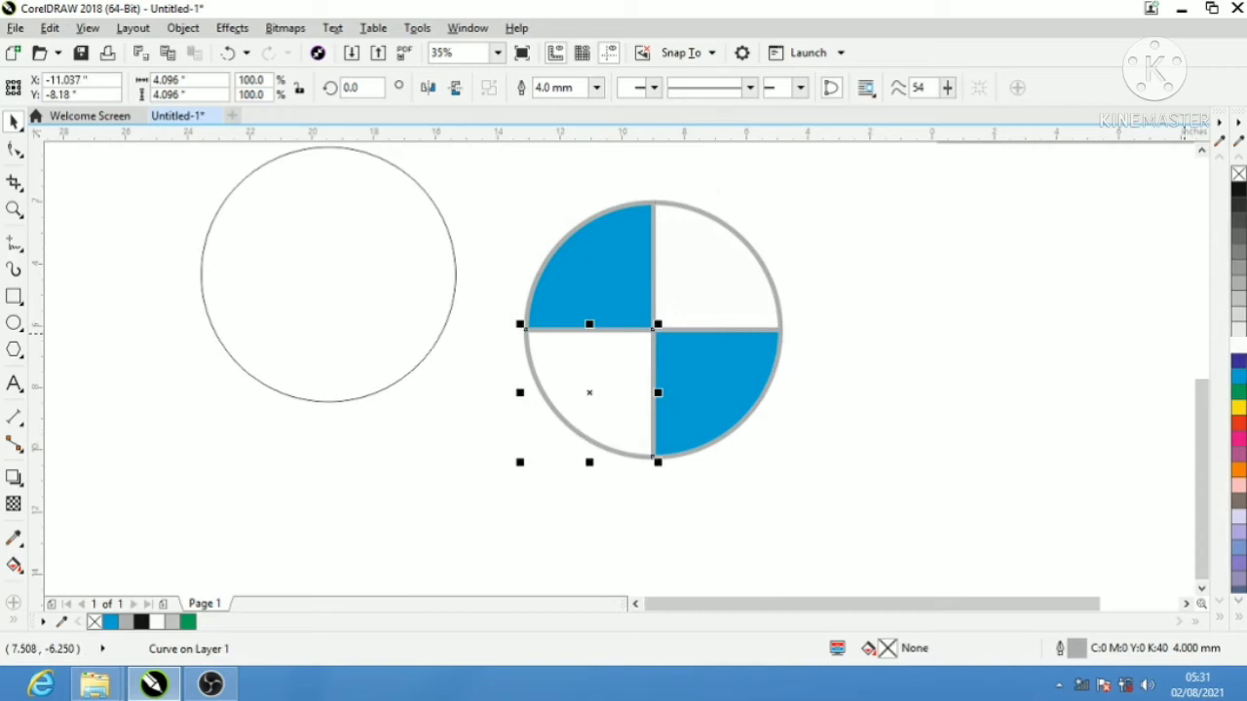
- Group the four quarters and align the group's centre level with the plain circle
left_click_drag(877, 147, 459, 559)
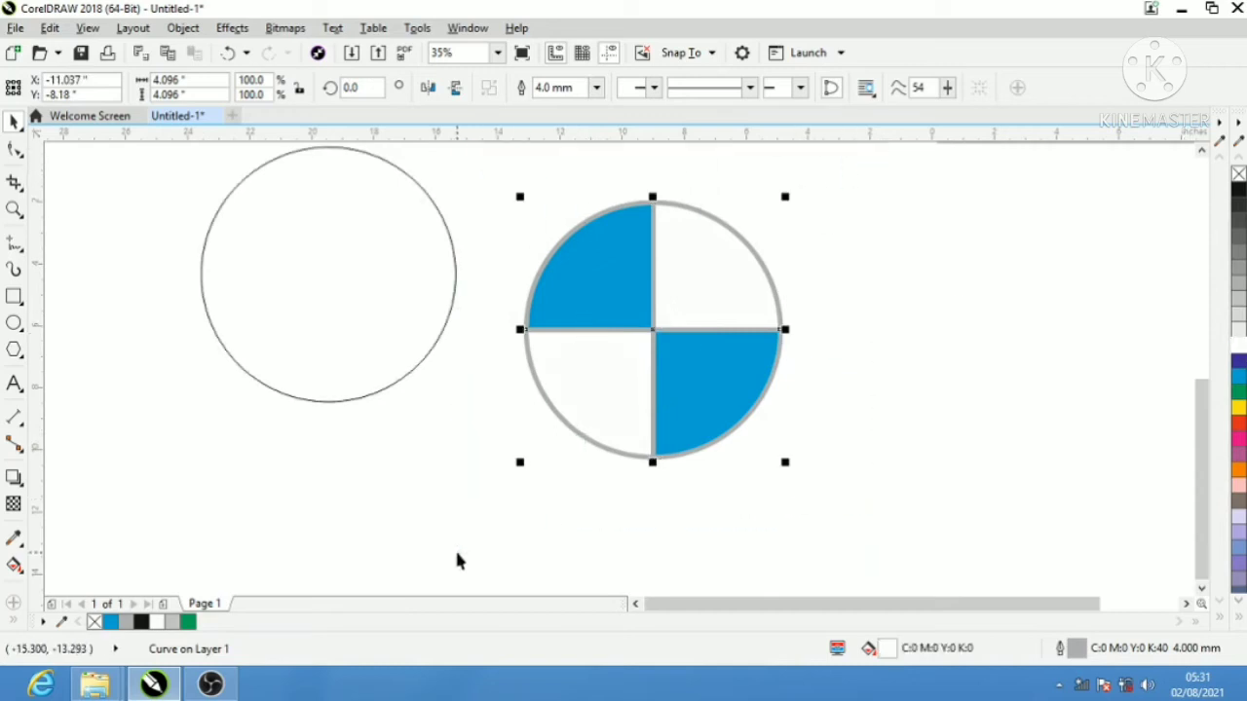
key("ctrl+g")
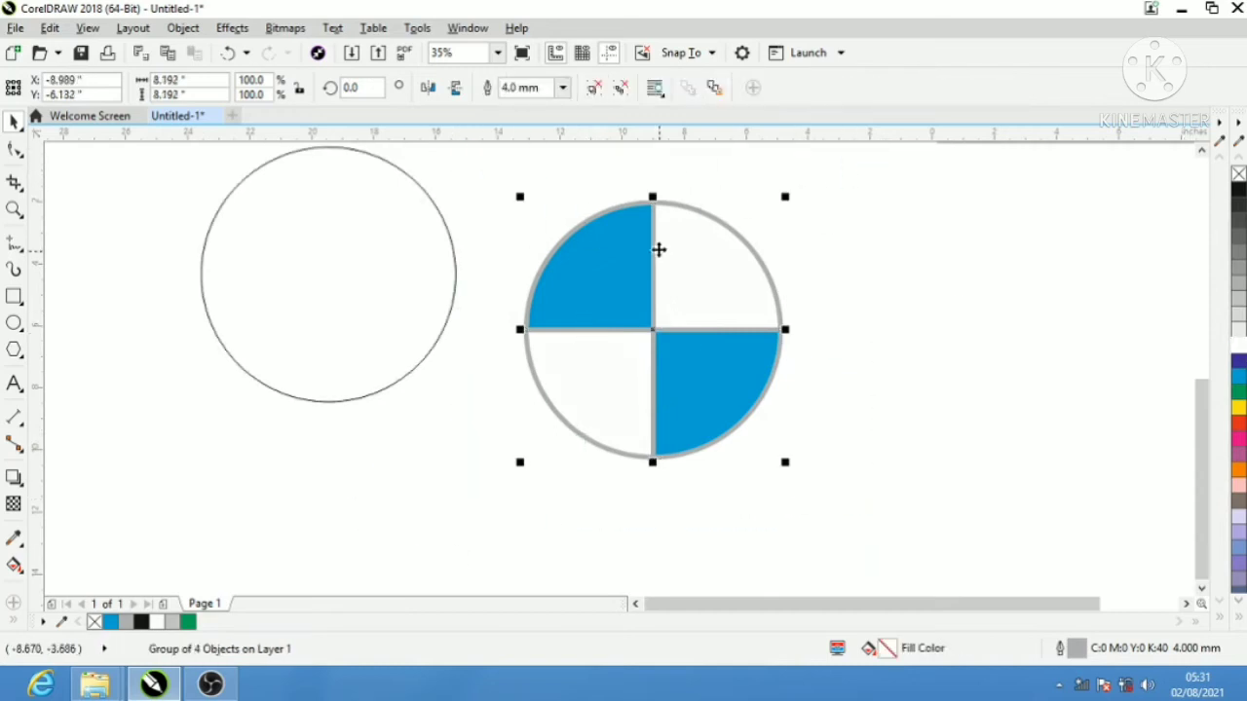
left_click(444, 338, "shift")
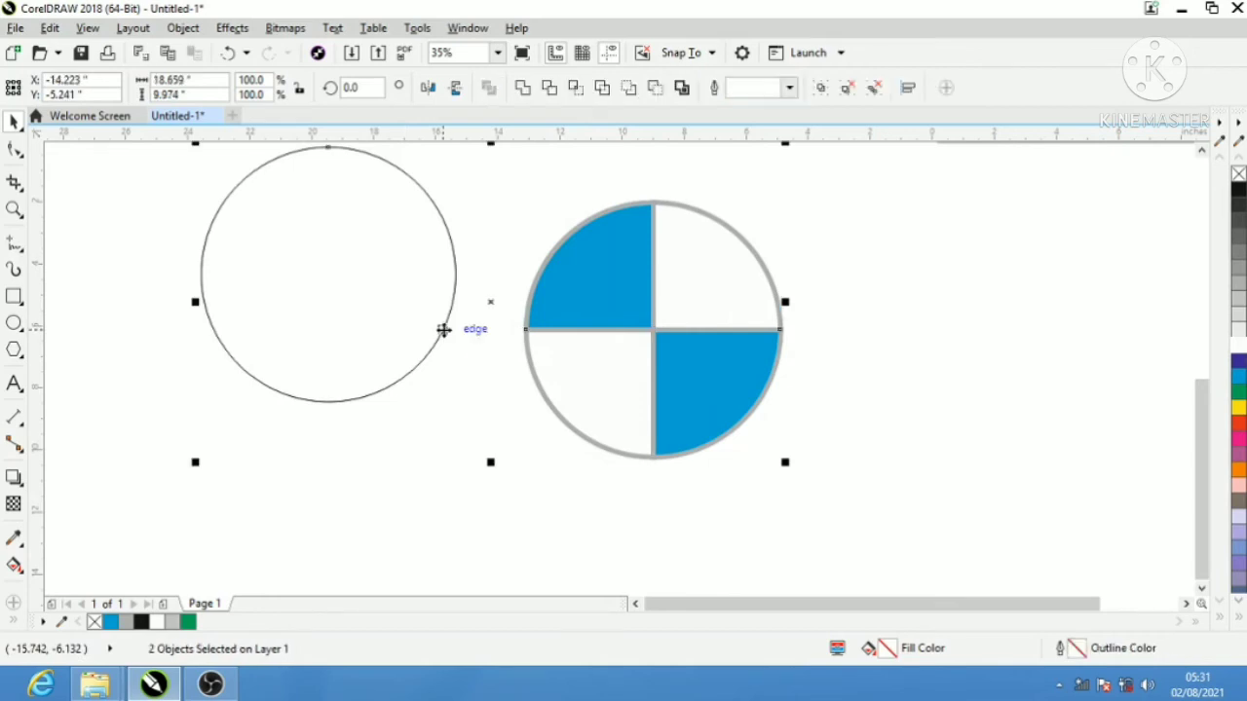
key("e")
key("c")
left_click_drag(386, 288, 541, 356)
key("ctrl+z")
key("ctrl+z")
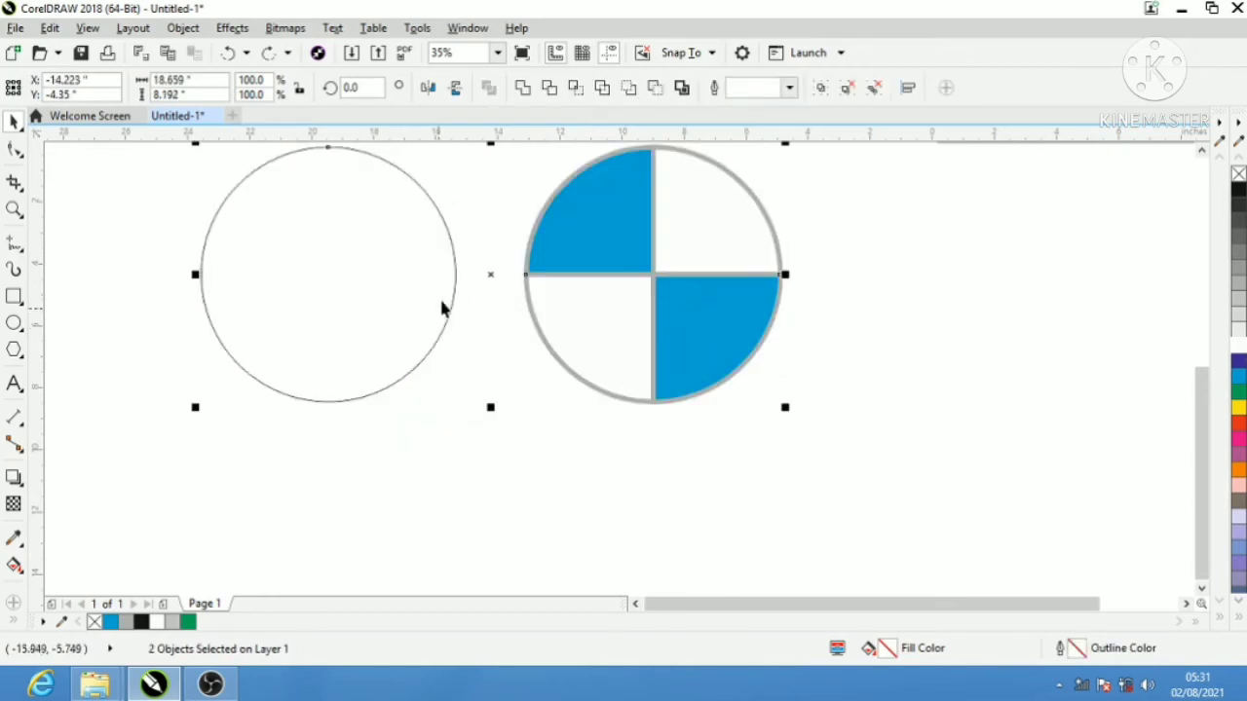
- Scale the quartered-circle group down proportionally around its centre to about 5.8 inches across
left_click(1203, 152)
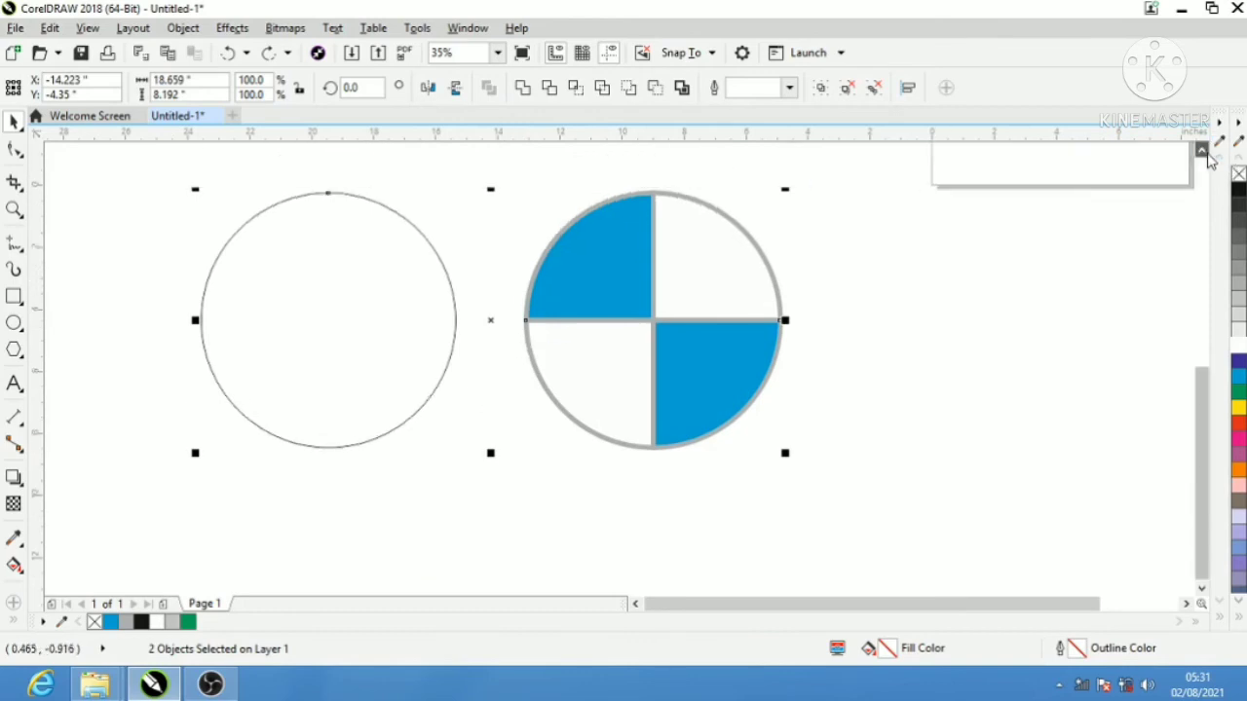
left_click(877, 202)
left_click(730, 284)
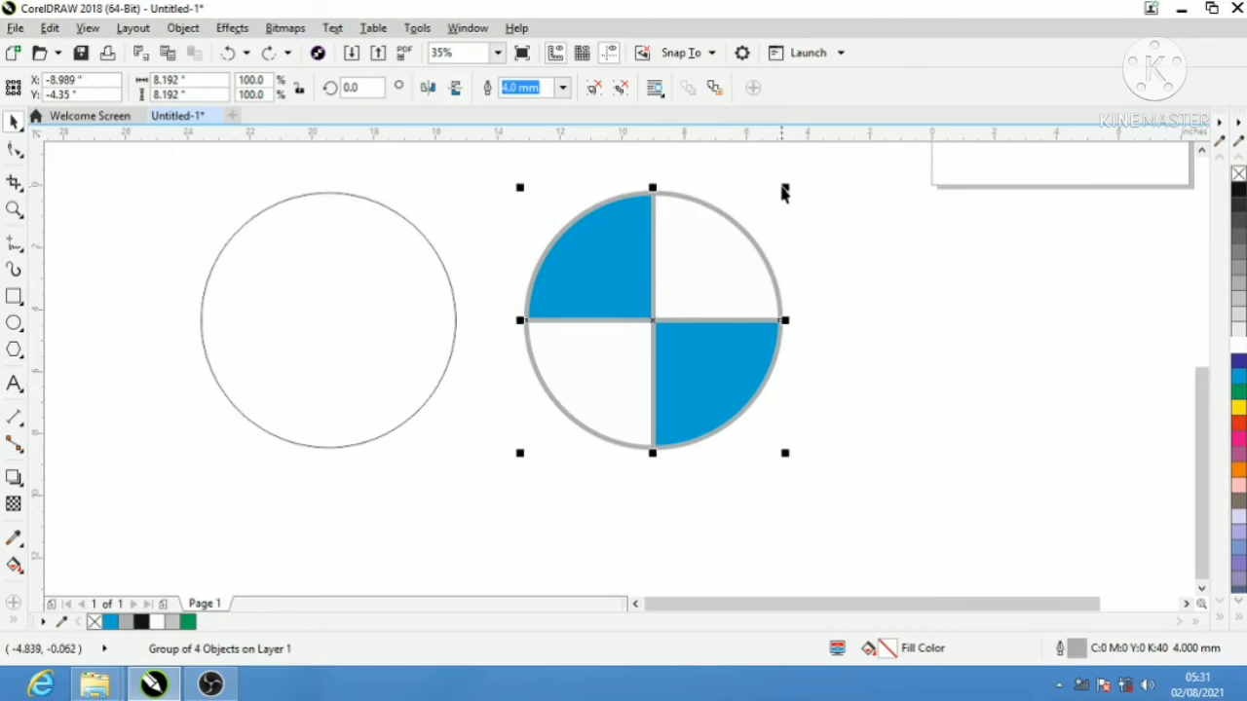
left_click_drag(787, 187, 748, 226)
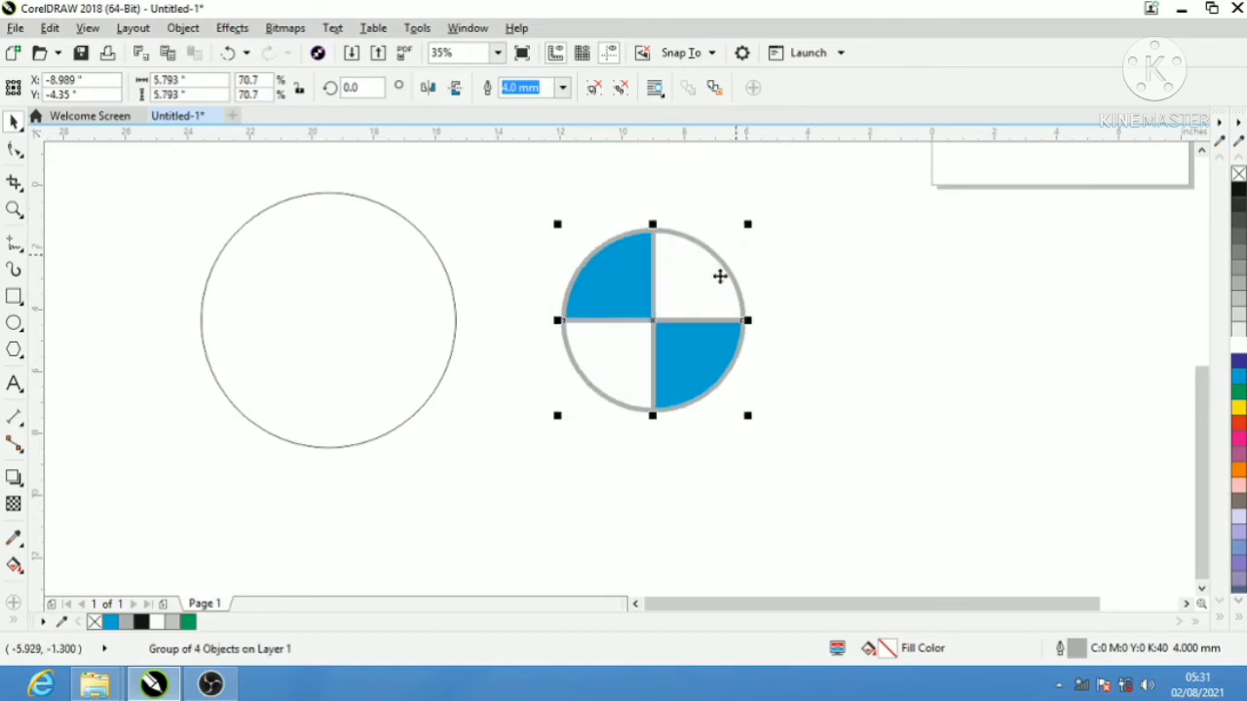
- Centre the quartered-circle group inside the plain circle and enlarge it around its centre to about 6.2 inches across
left_click(320, 194, "shift")
key("c")
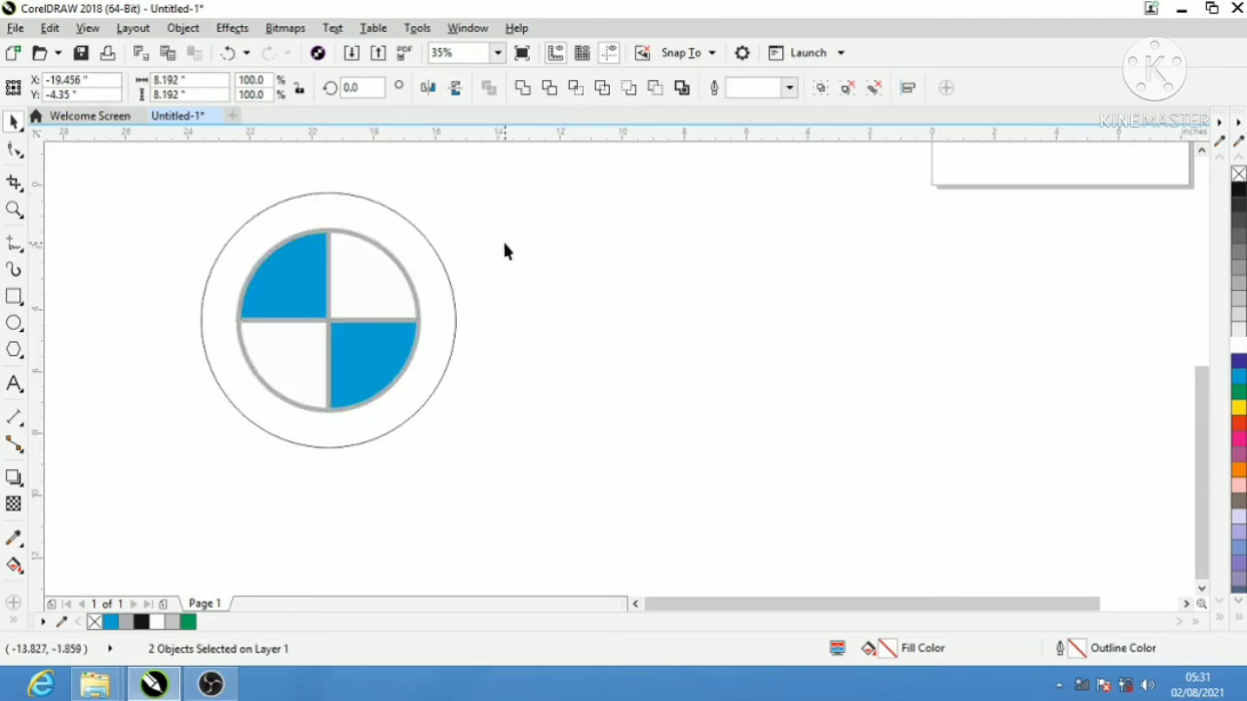
left_click(376, 325)
left_click_drag(424, 223, 430, 212)
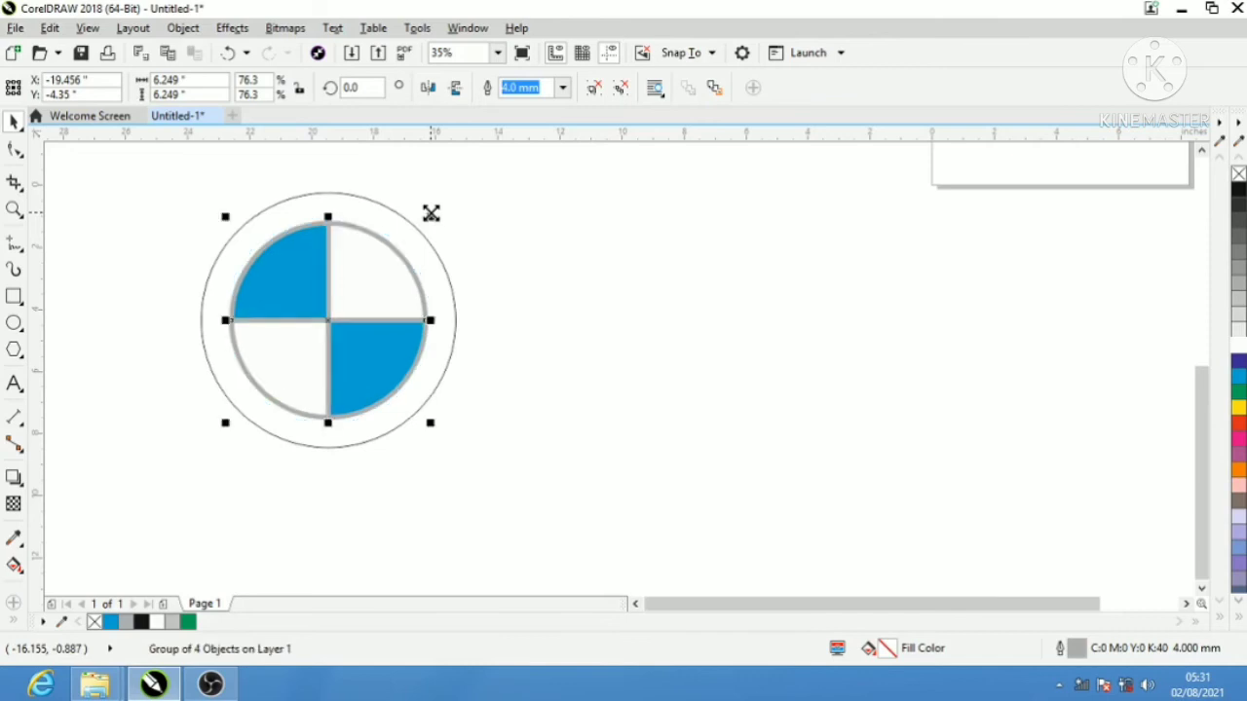
- Fill the plain outer circle around the quartered group with black
left_click(457, 319)
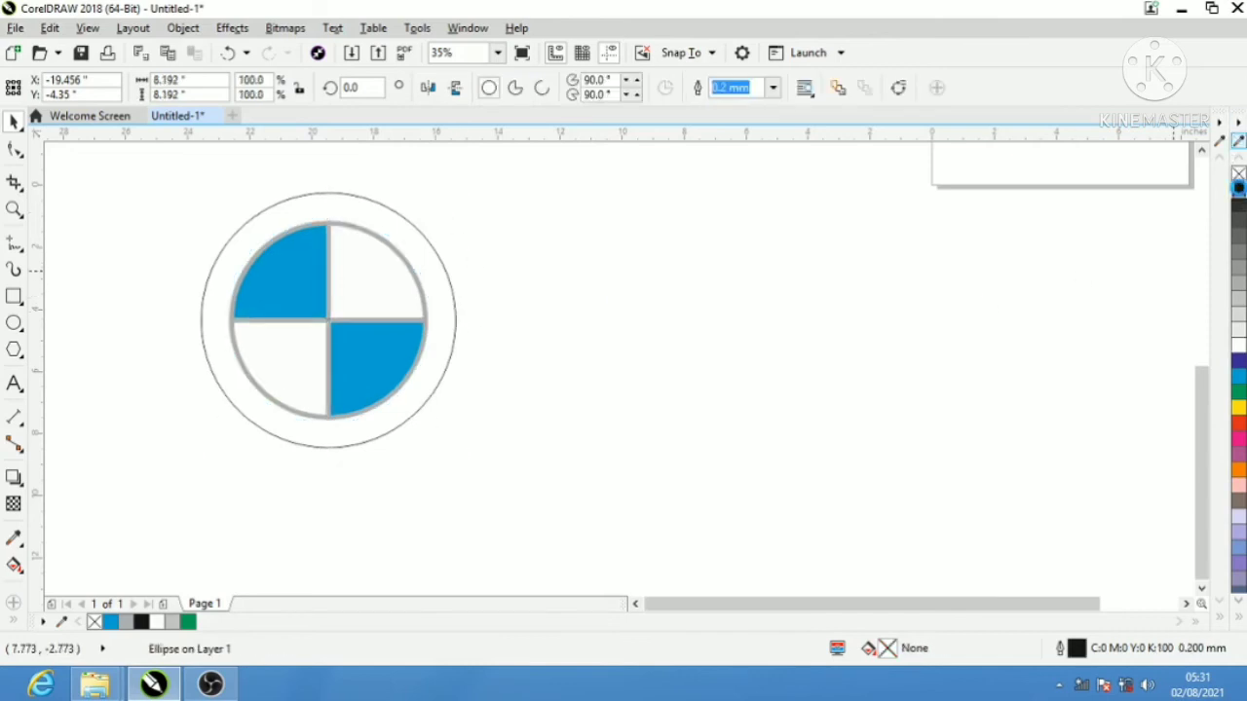
left_click(1238, 192)
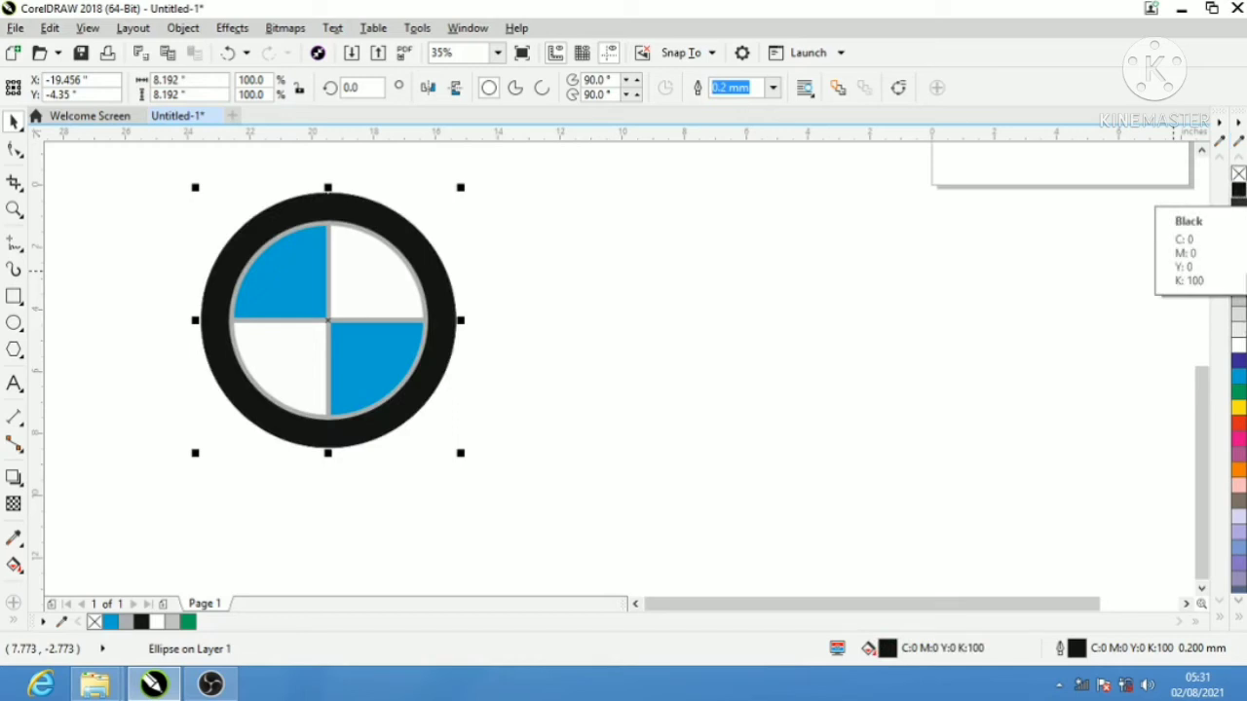
left_click(1240, 277)
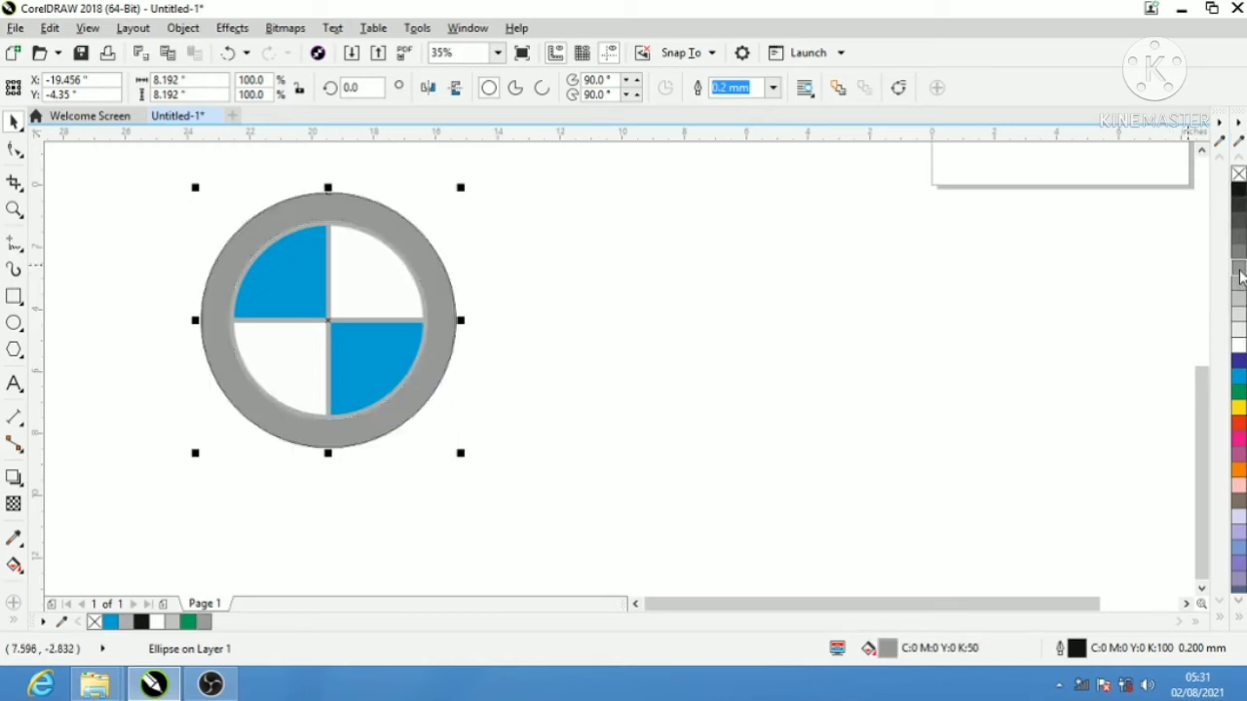
key("ctrl+z")
- Give the black outer circle a 50% grey outline 4.0 mm wide
right_click(1240, 280)
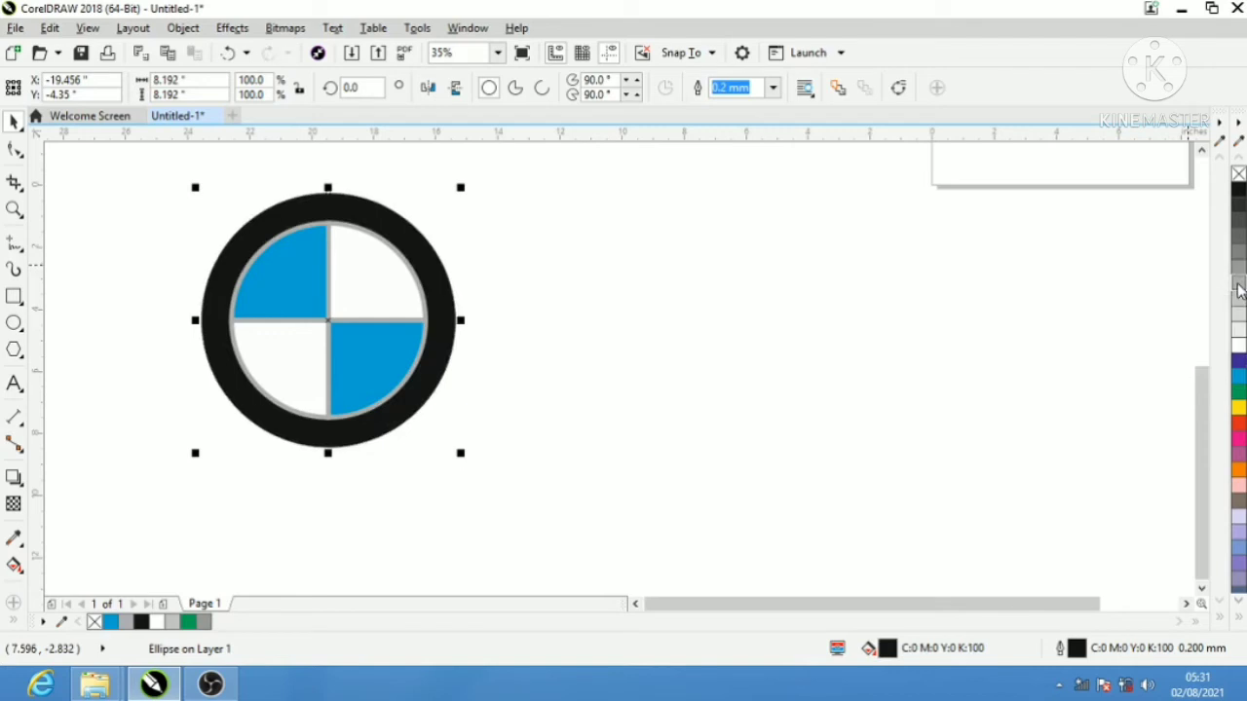
right_click(1240, 277)
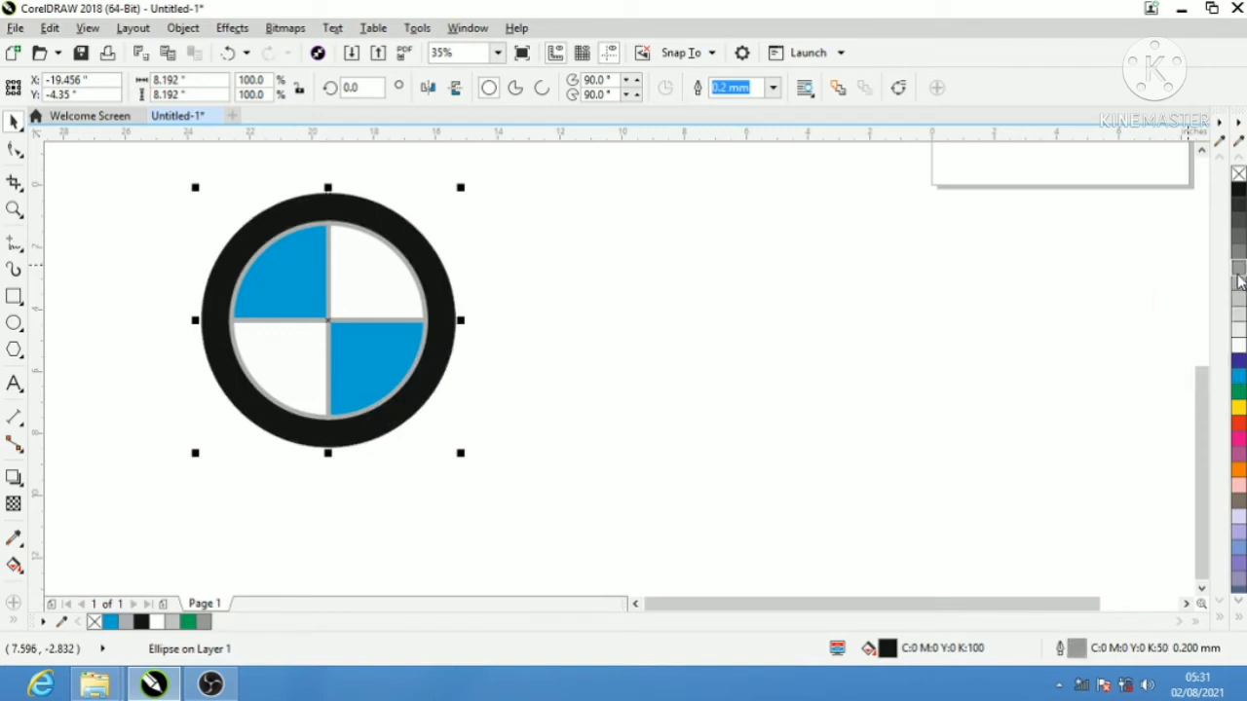
left_click(772, 87)
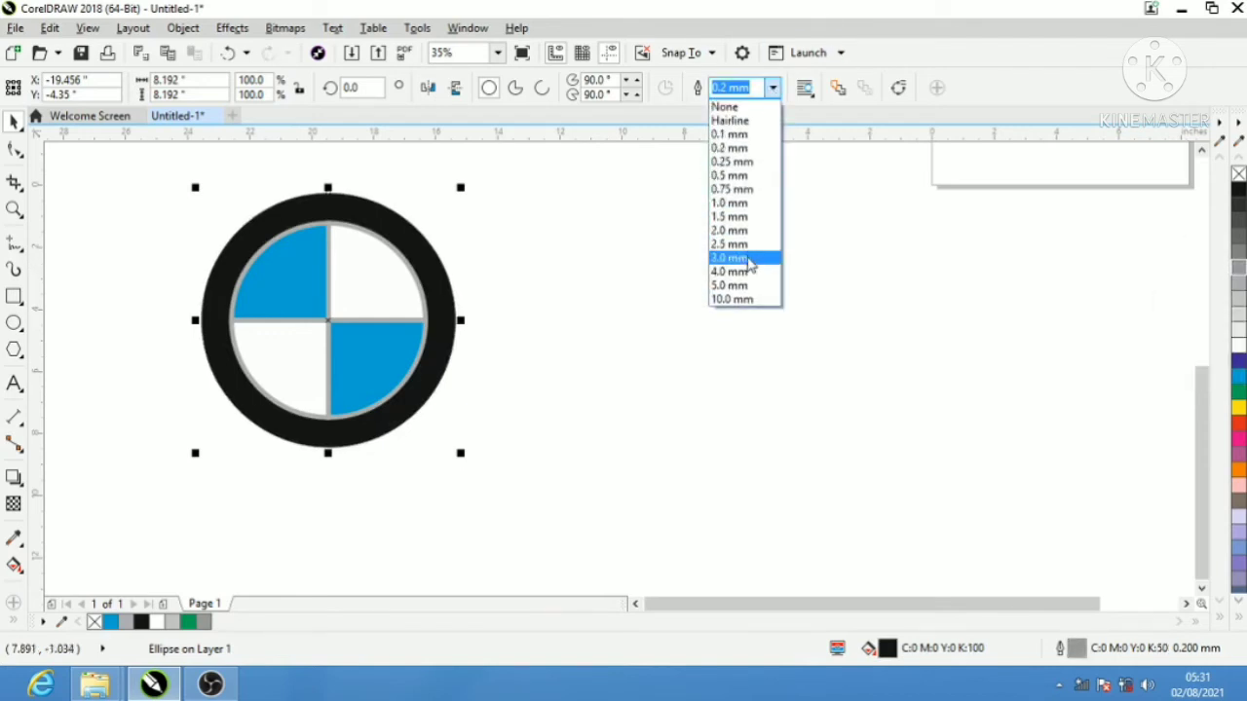
left_click(748, 272)
left_click(558, 297)
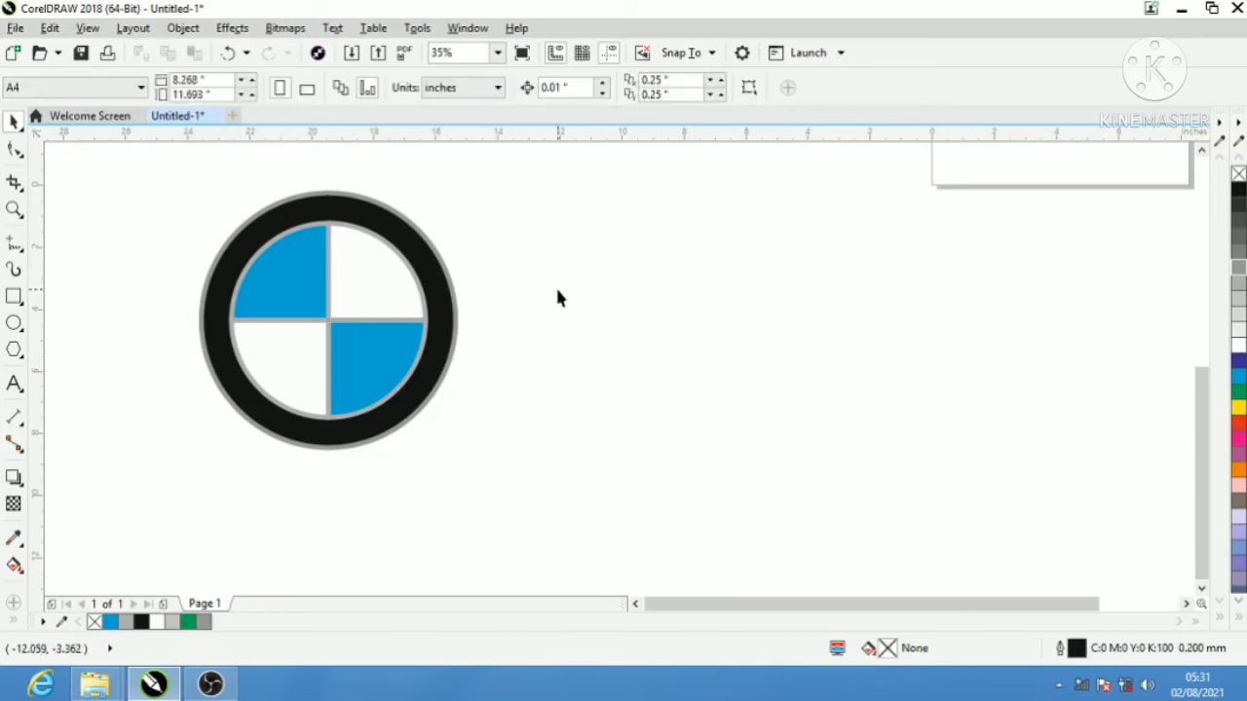
- Move the black circle and the quartered group together to the empty area just below and left of the page
left_click_drag(501, 179, 161, 497)
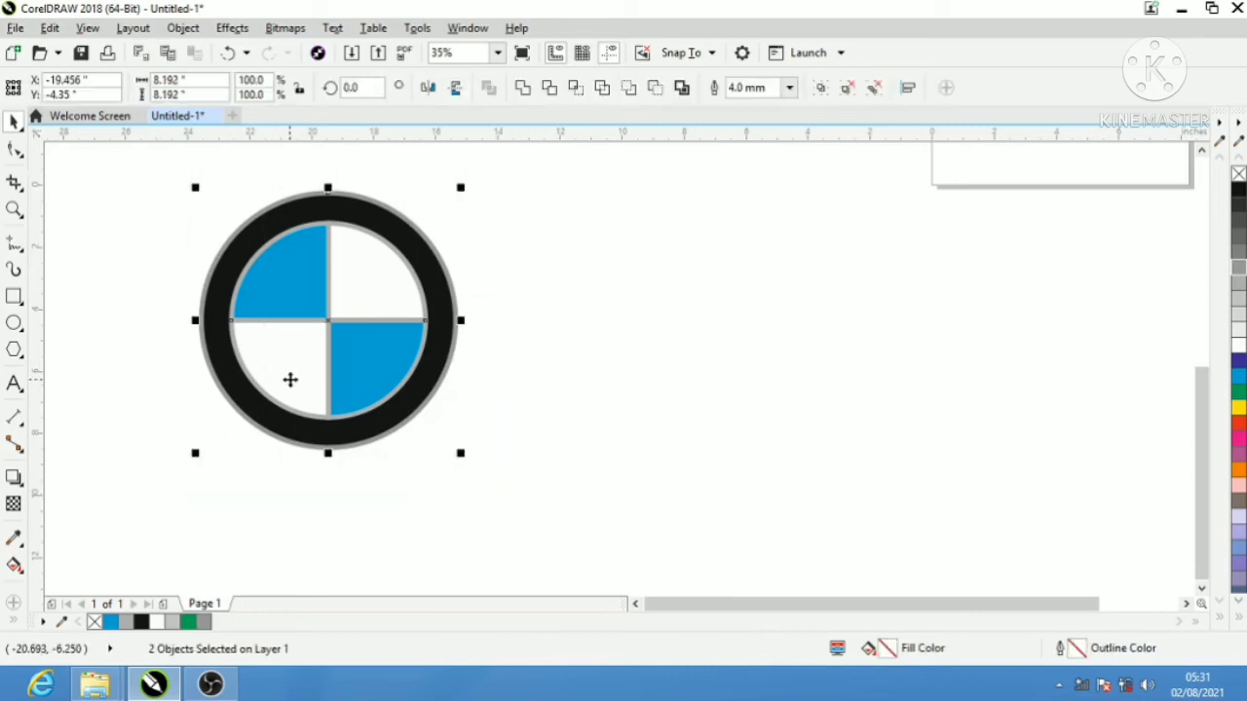
left_click_drag(323, 321, 865, 416)
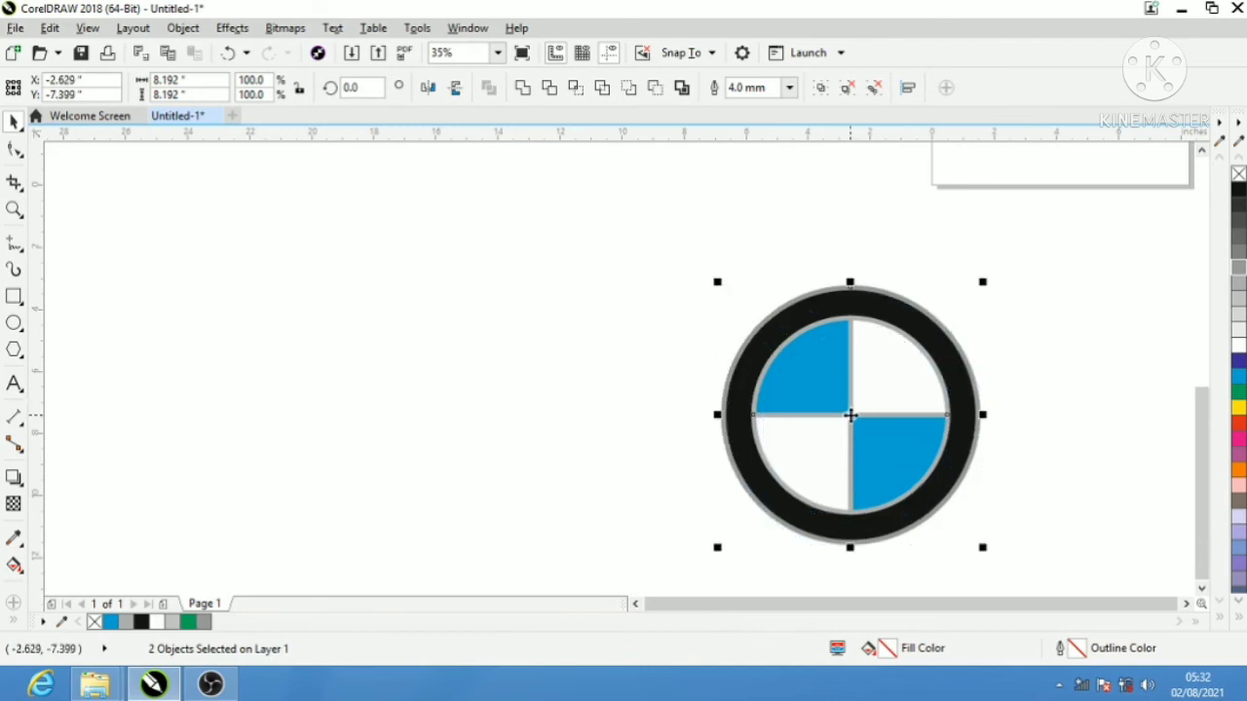
left_click(1059, 277)
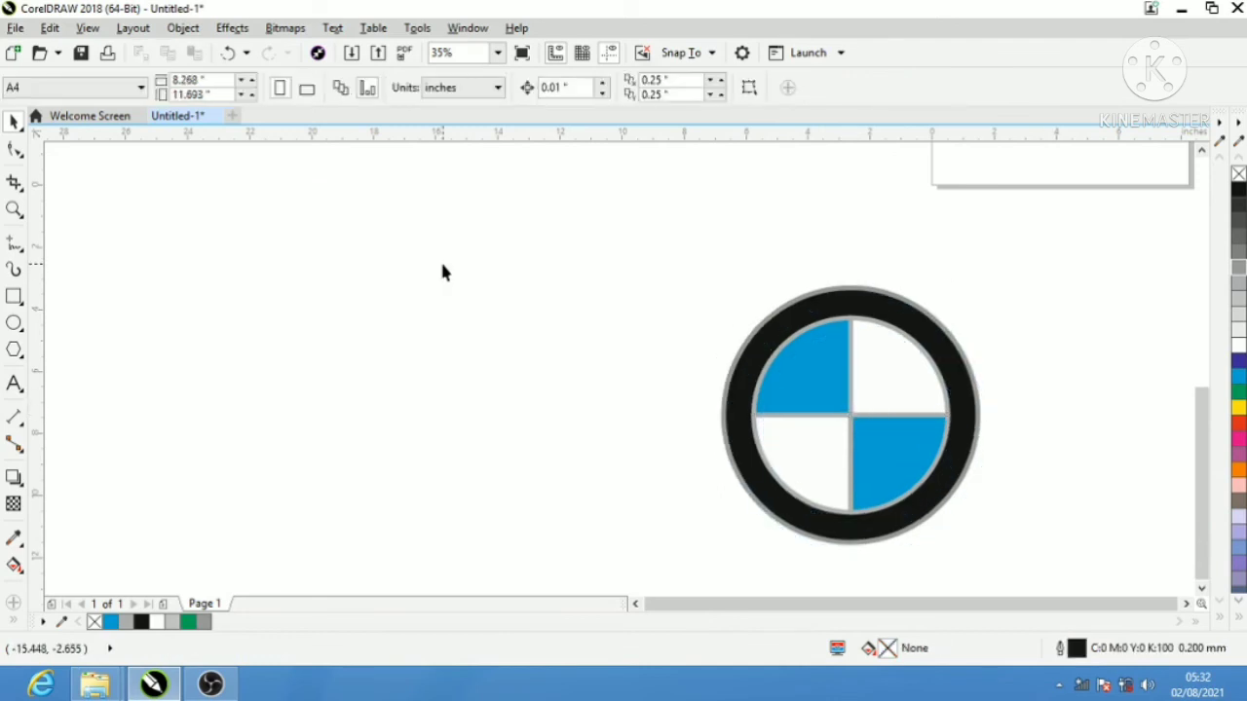
- Draw a near-square rectangle about 6.8 by 6.7 inches left of the roundel and place a duplicate beside it
left_click(13, 298)
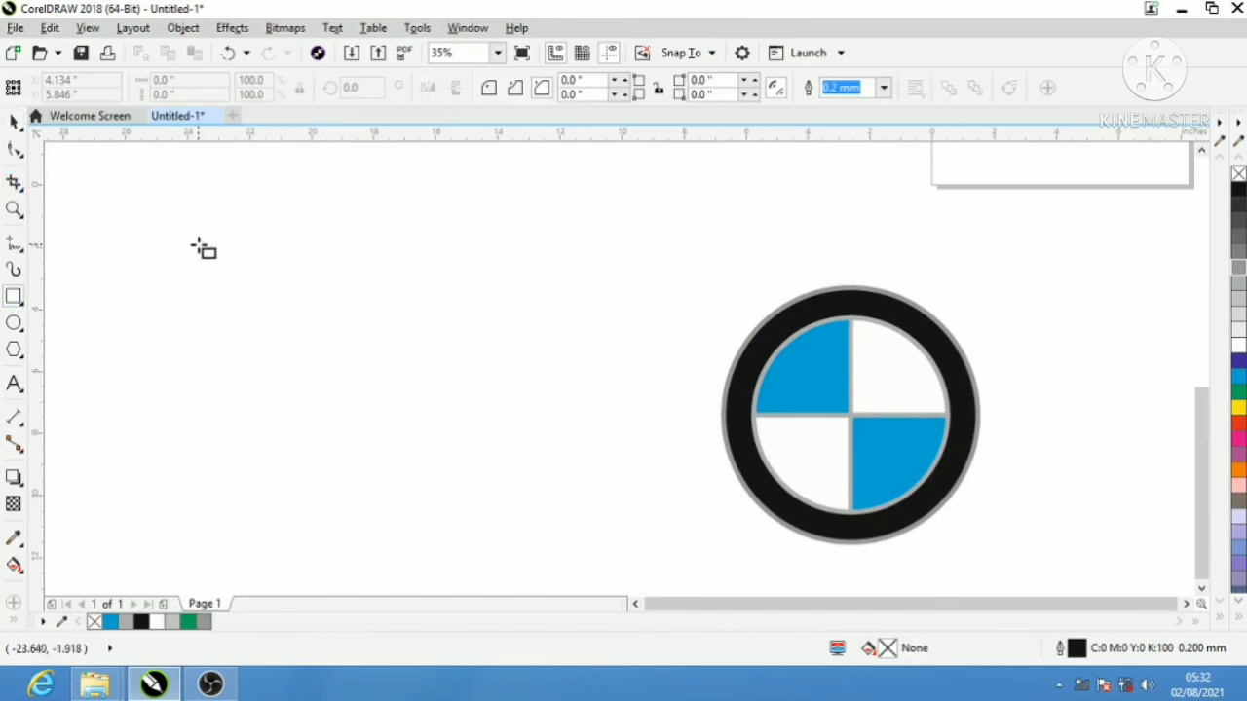
left_click_drag(225, 254, 439, 461)
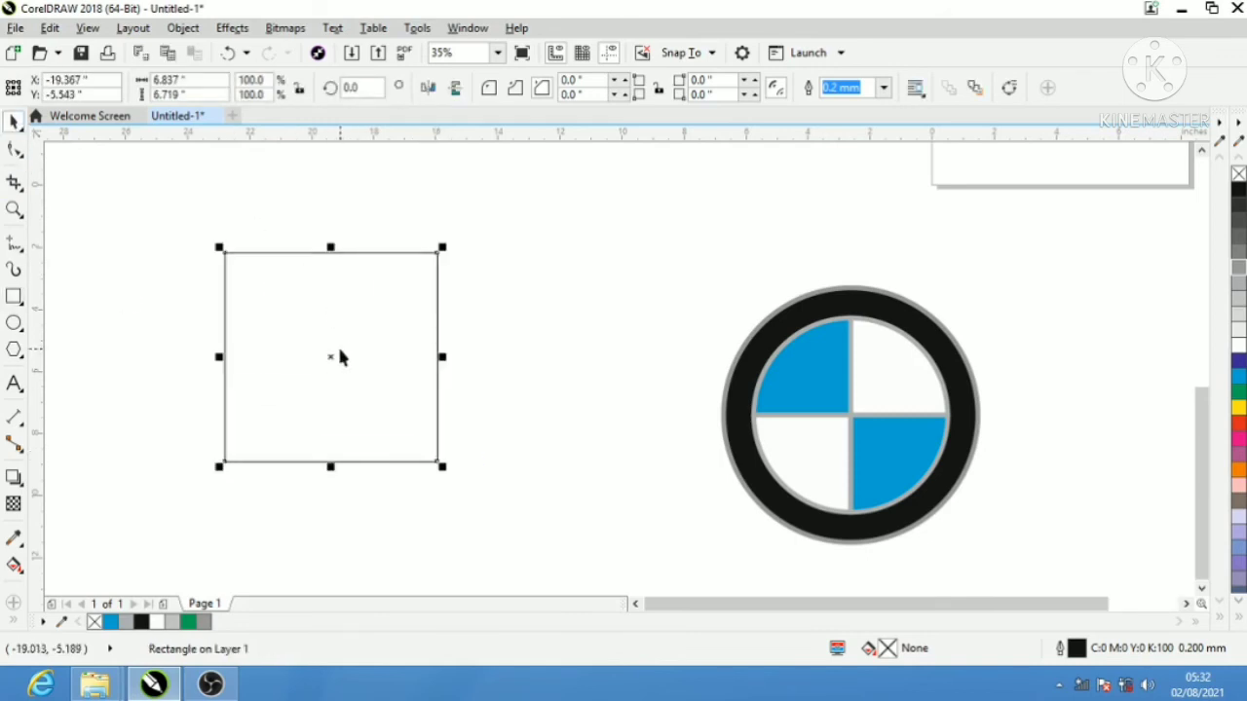
left_click_drag(331, 356, 503, 396)
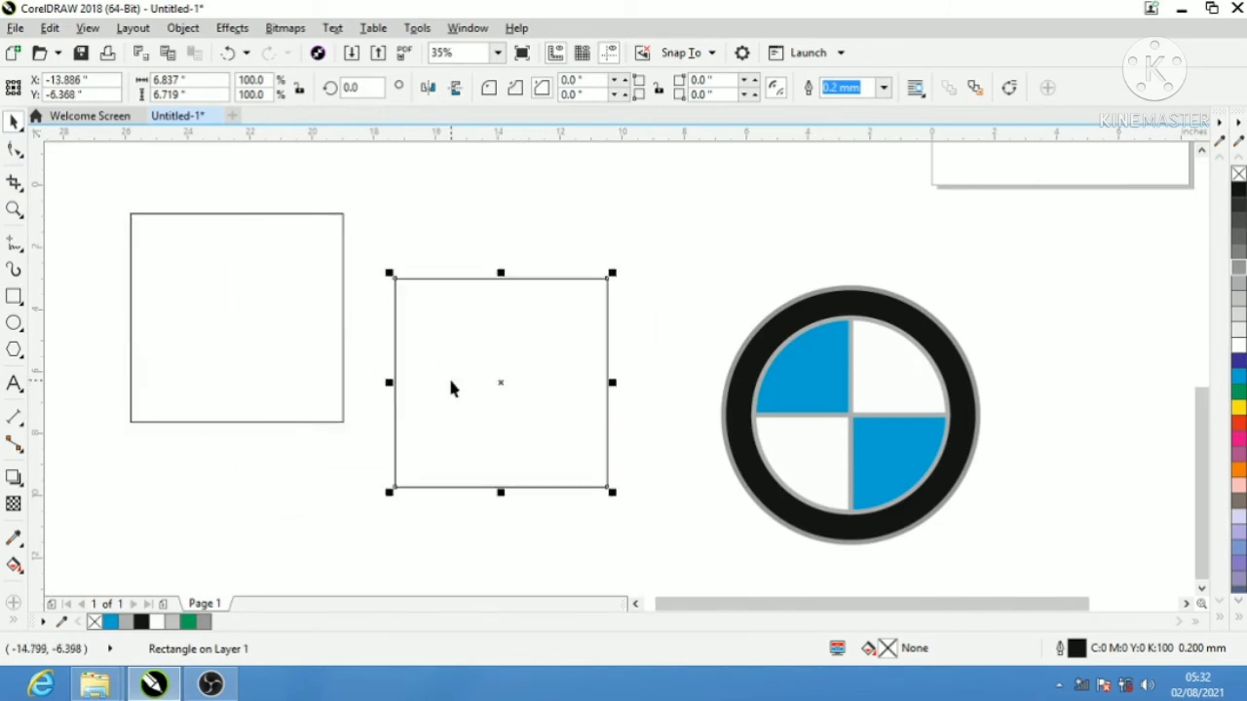
- Resize both rectangles around their centres, the one nearer the roundel to about 5.3 by 5.2 inches and the other to about 8.0 by 7.8 inches
left_click_drag(387, 274, 420, 301)
left_click(297, 305)
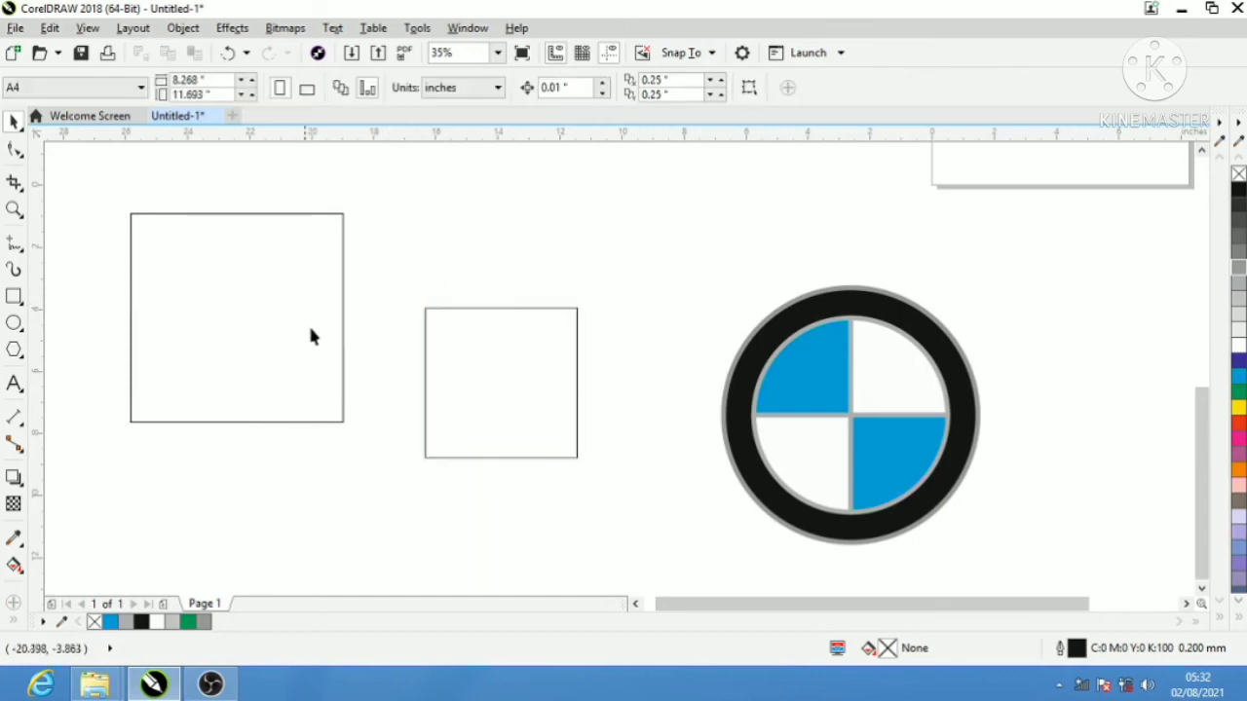
left_click(343, 370)
left_click_drag(347, 427, 366, 445)
left_click(523, 459)
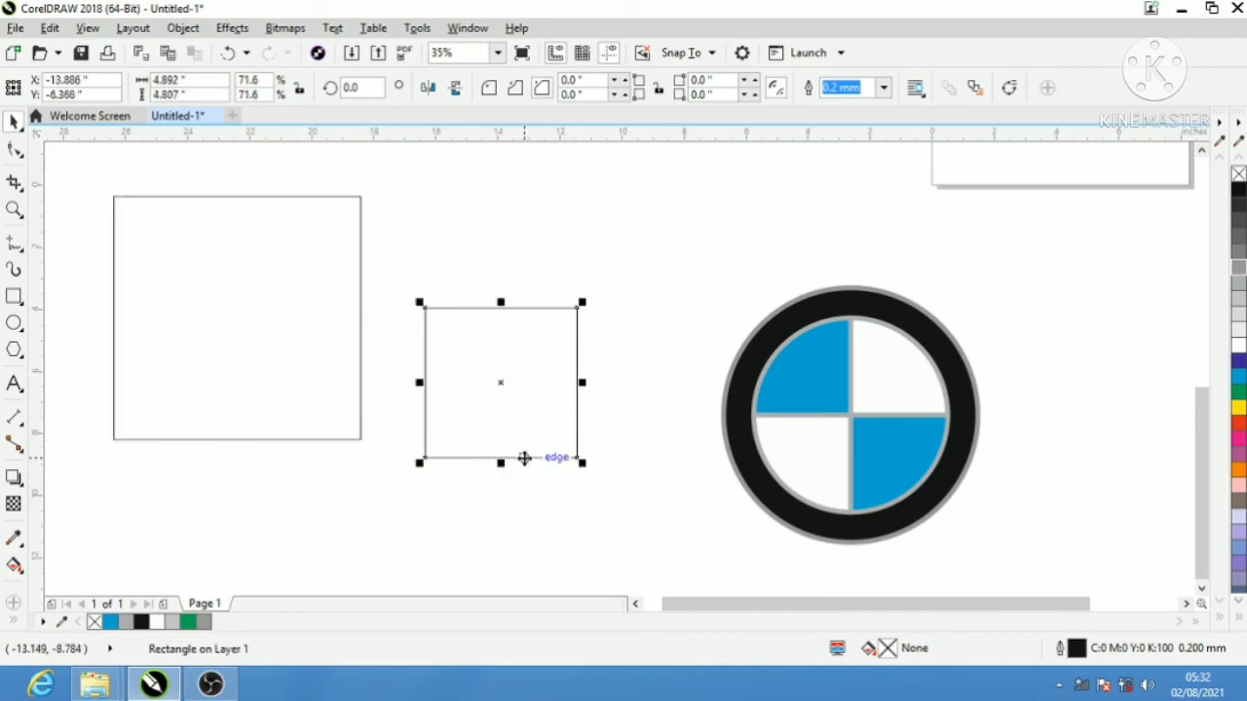
left_click_drag(580, 460, 589, 471)
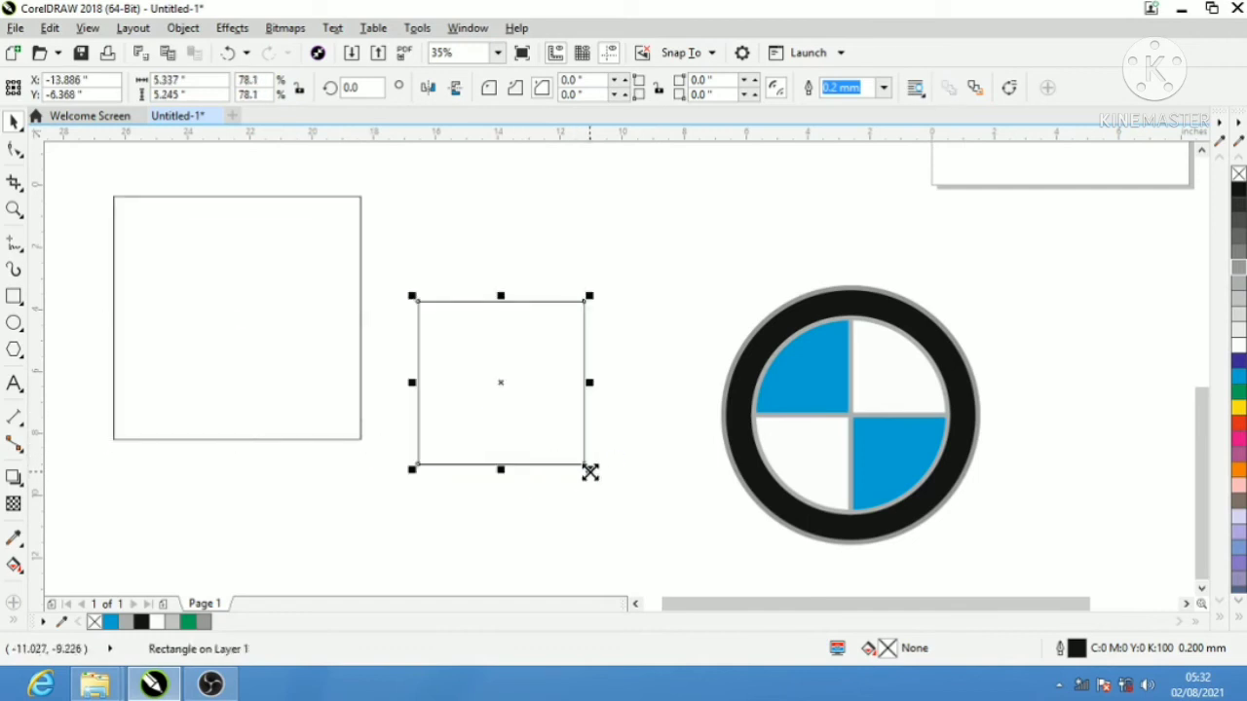
- Duplicate the smaller rectangle beside the roundel and reshape the copy into a vertical bar about 0.7 inches wide and 9.6 inches tall
left_click_drag(586, 410, 681, 350)
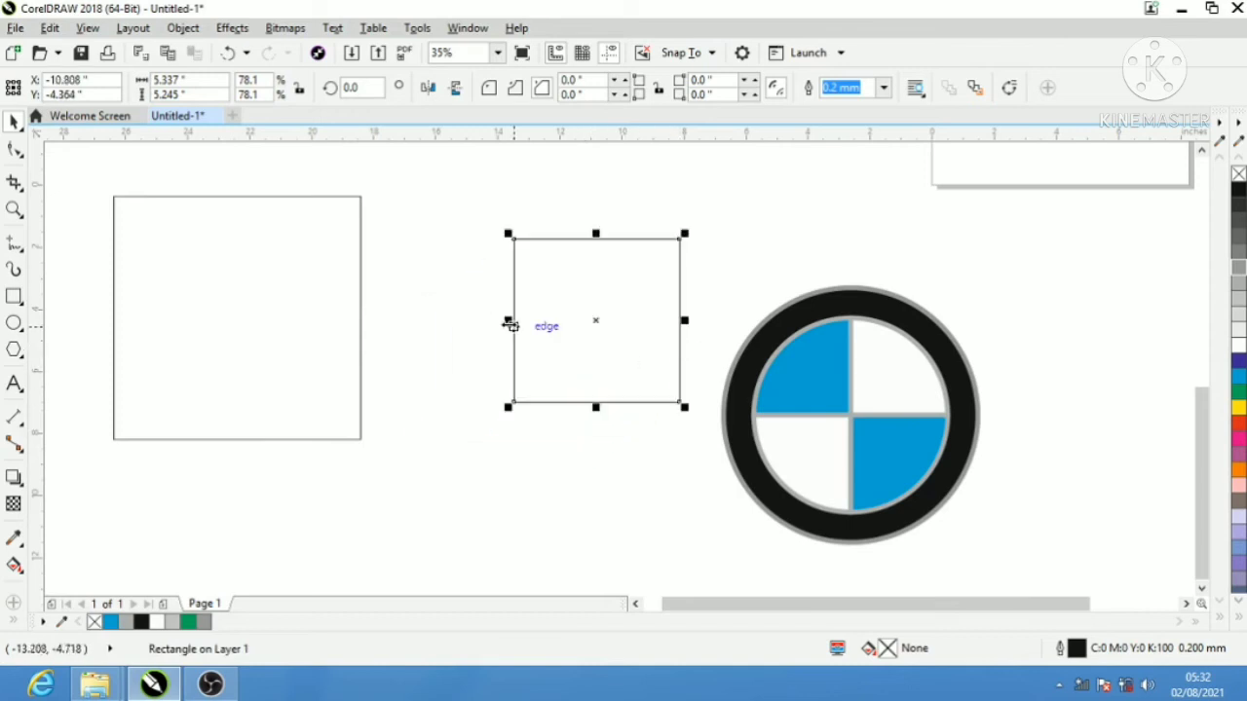
key("ctrl+z")
left_click_drag(526, 314, 595, 253)
left_click_drag(481, 331, 629, 361)
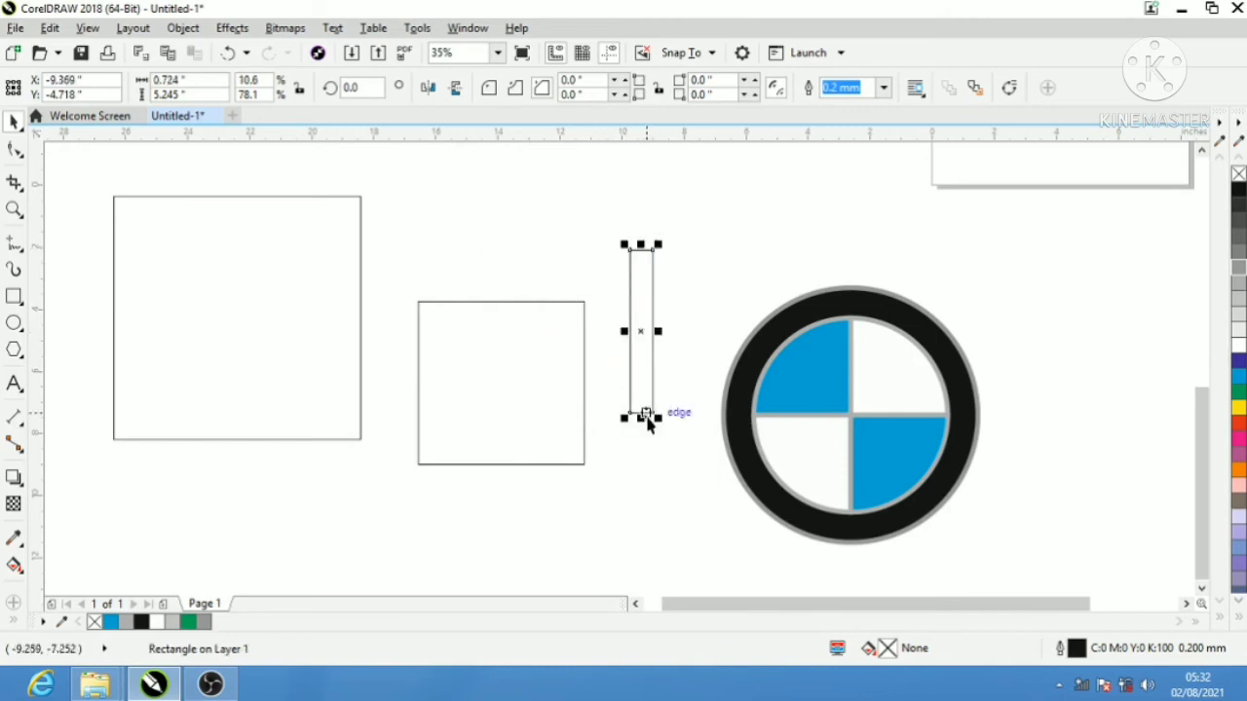
left_click_drag(646, 417, 645, 553)
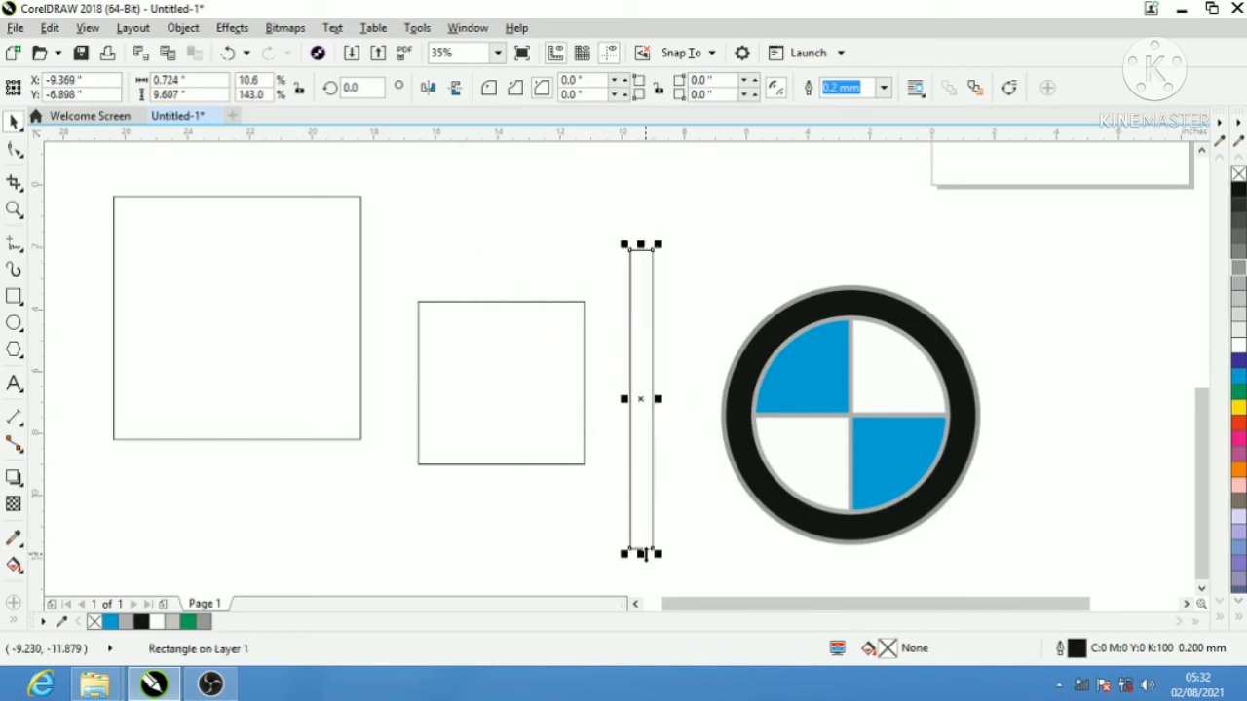
- Place a duplicate of the vertical bar over the smaller rectangle and rotate it 90 degrees
left_click_drag(633, 341, 497, 334)
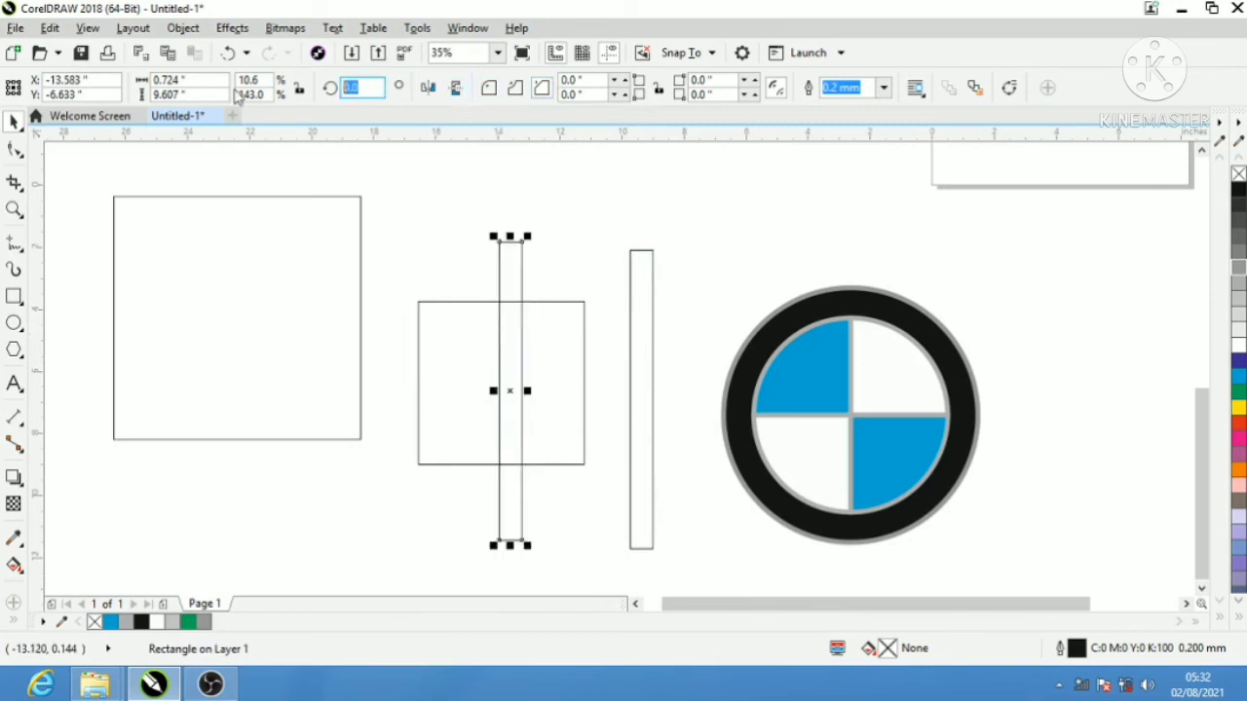
type("90")
key("Return")
- Align the centres of the two rectangles and the two bars both horizontally and vertically
left_click_drag(96, 177, 708, 578)
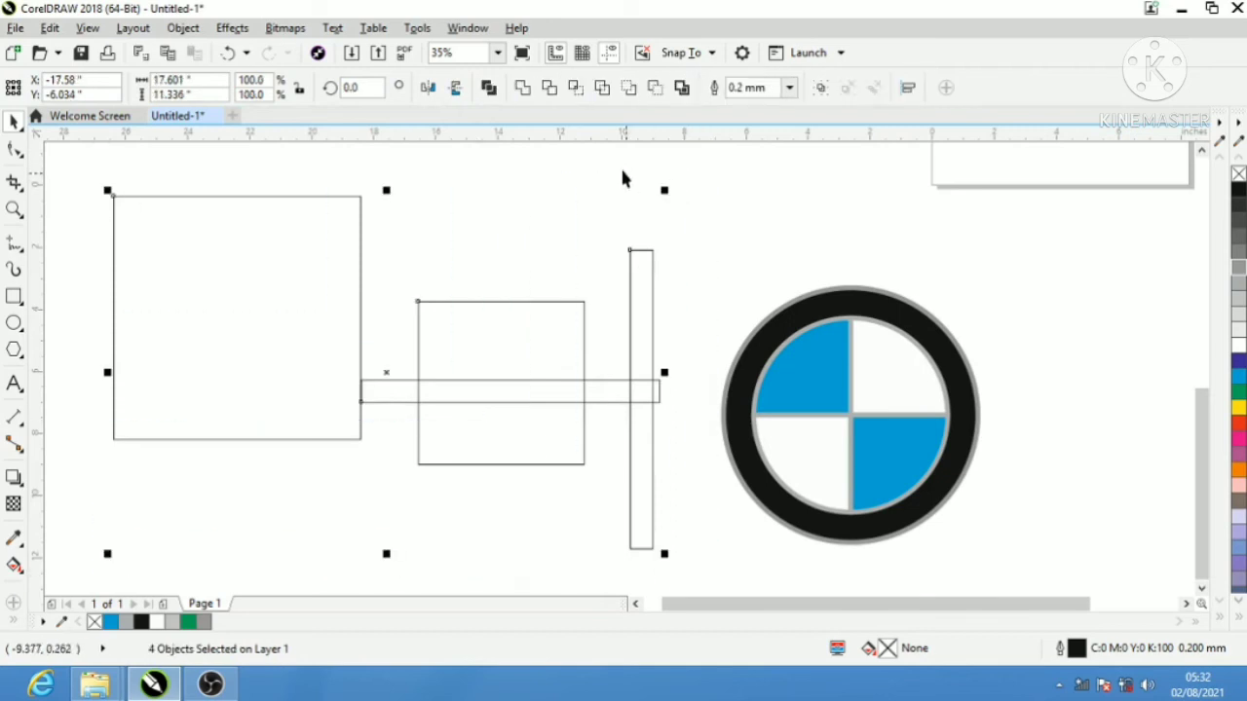
left_click(908, 88)
left_click(1008, 166)
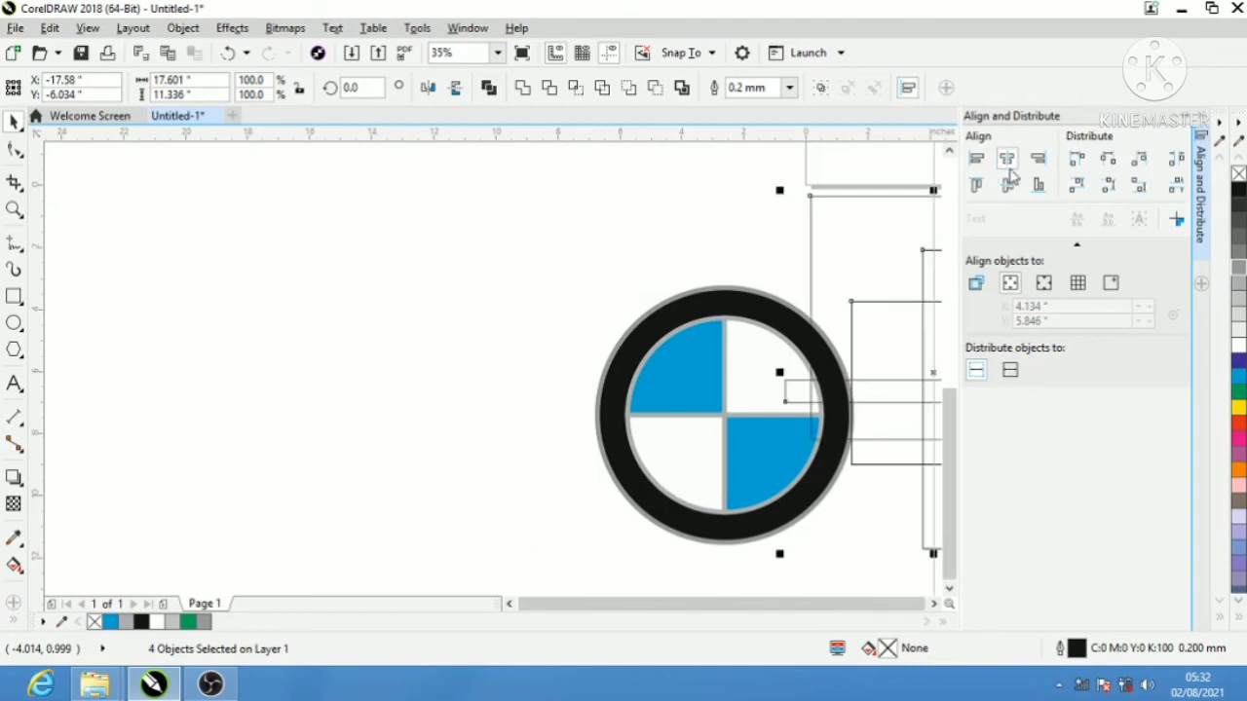
left_click(1009, 187)
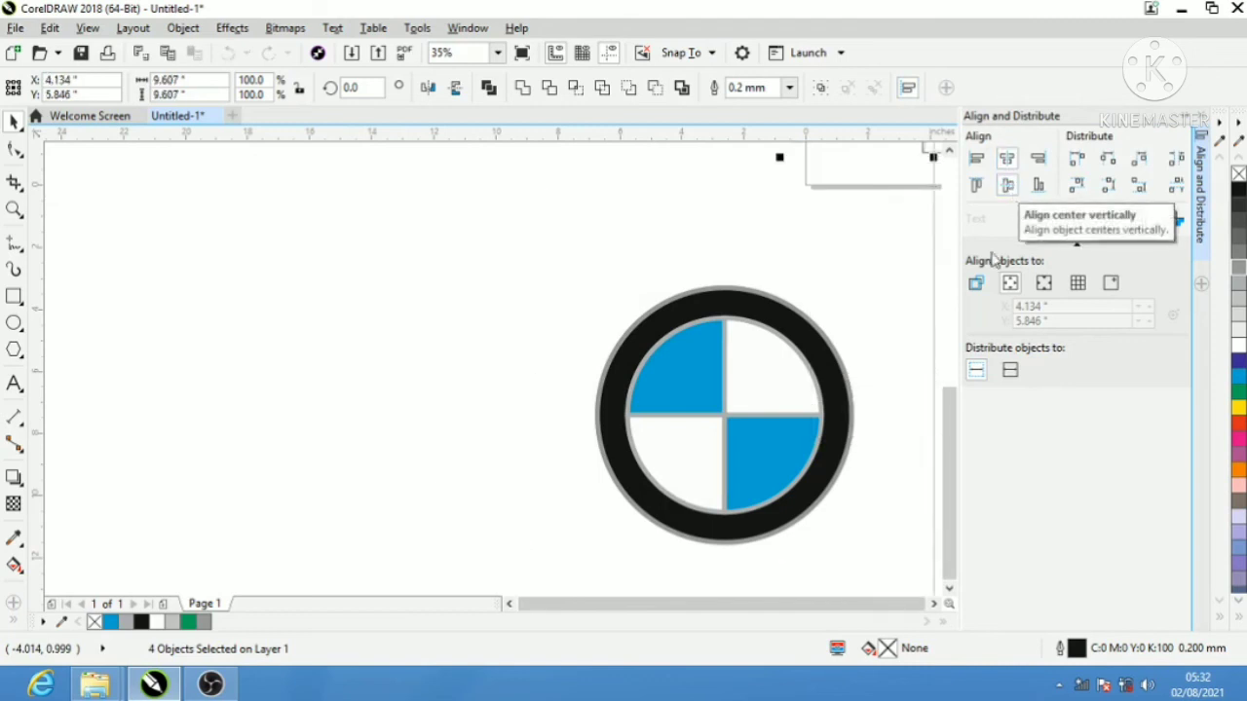
left_click(1203, 122)
- Move the four centred shapes off the page to the empty area on its left
scroll(785, 236, "down", 2)
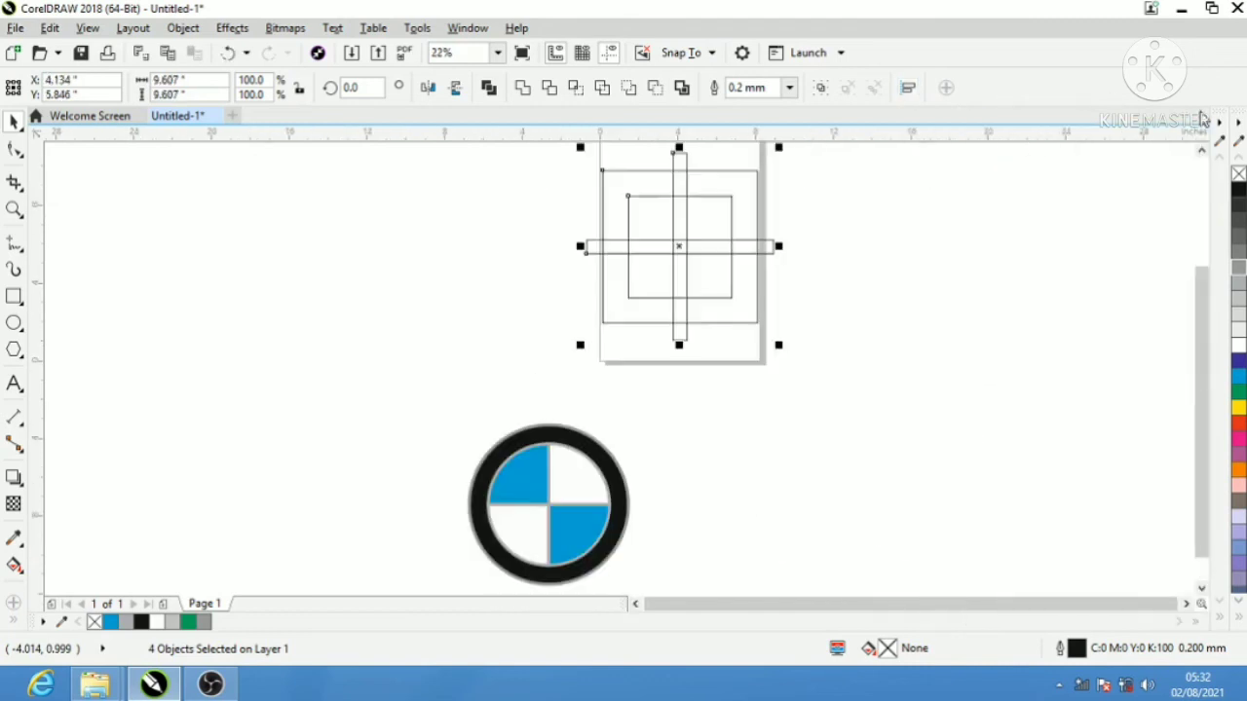
left_click_drag(678, 246, 325, 368)
left_click(475, 299)
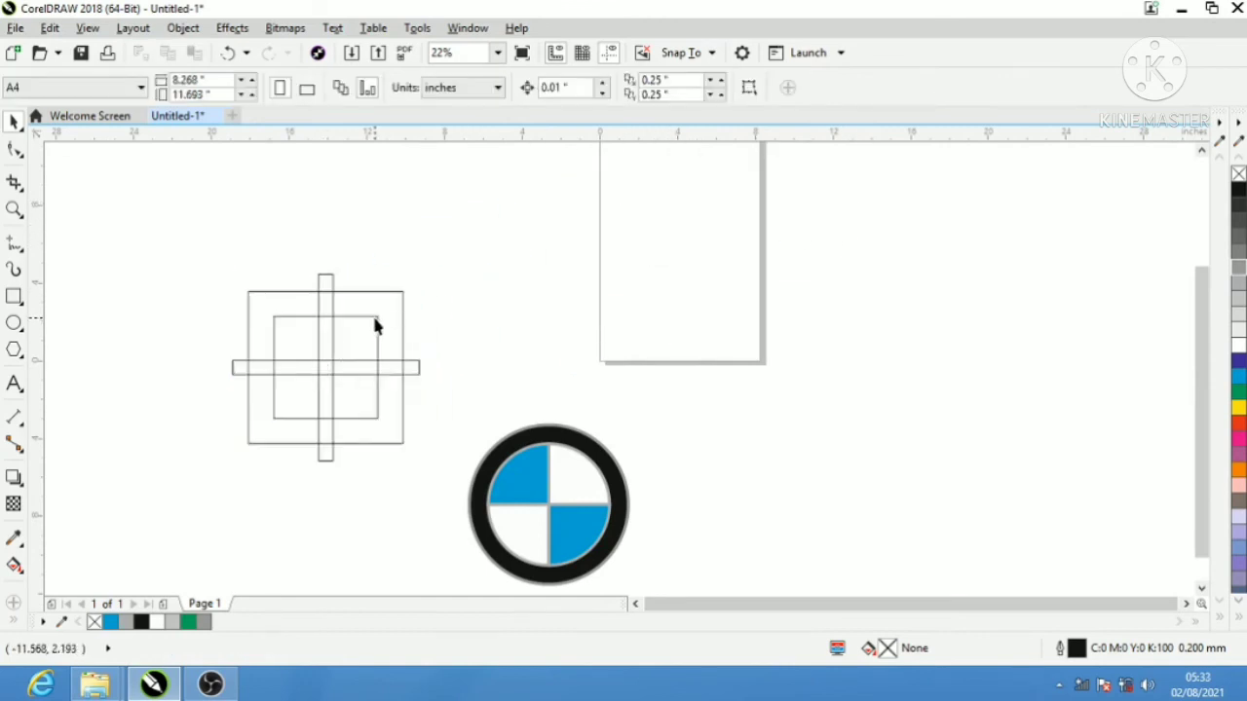
- Shrink the inner rectangle around its centre, and cut it and both bars out of the large rectangle with Back Minus Front
left_click(378, 314)
left_click_drag(380, 312, 377, 321)
left_click_drag(443, 251, 217, 532)
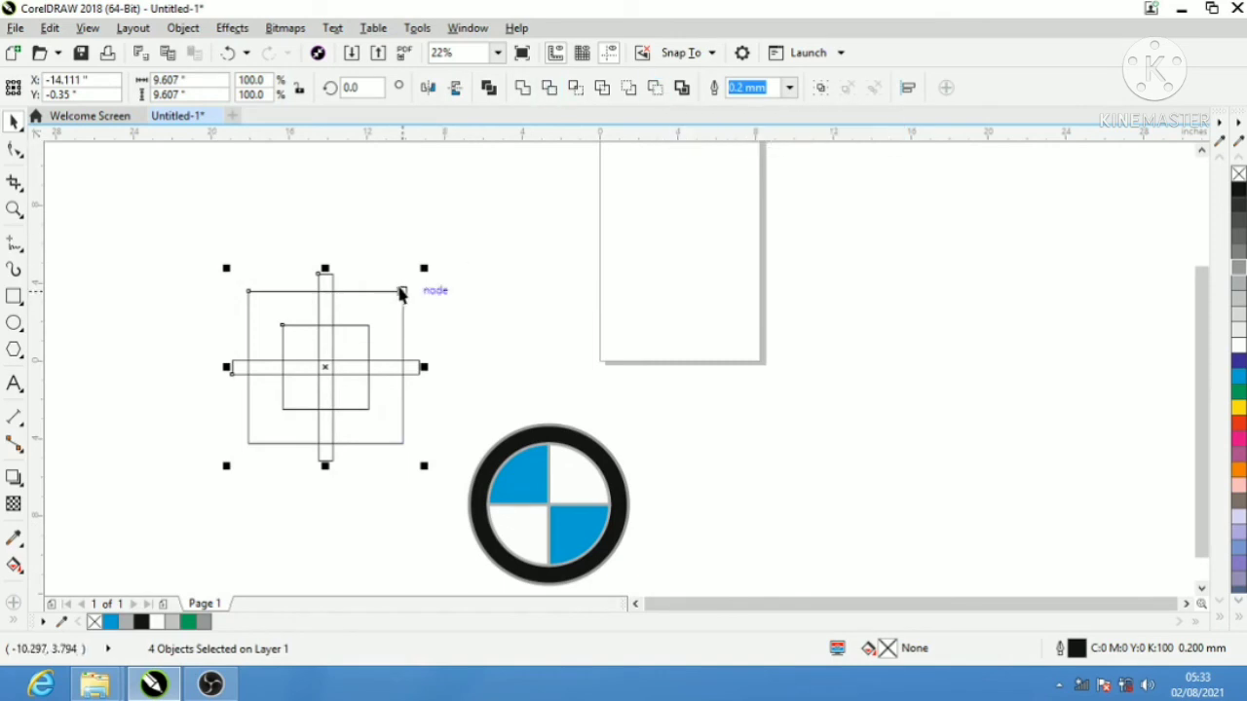
left_click(655, 88)
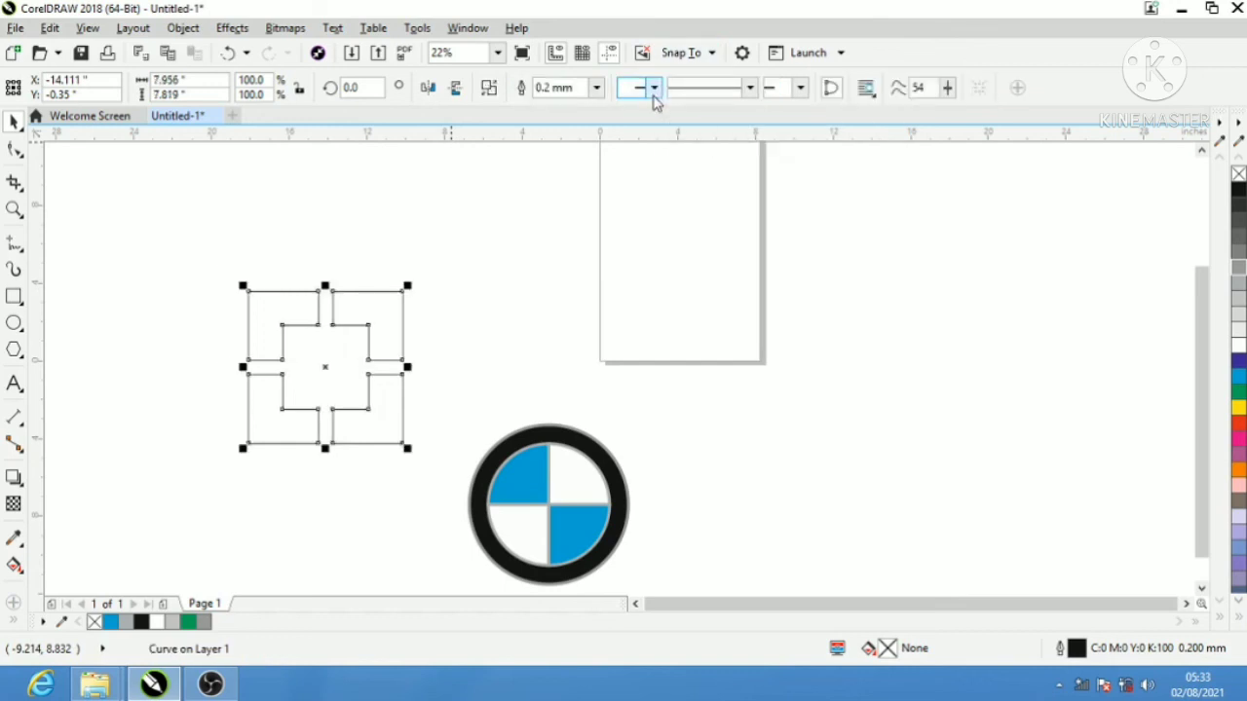
- Give the four-cornered cut shape a red fill and red outline, and move it up and left
left_click(1240, 423)
right_click(1240, 423)
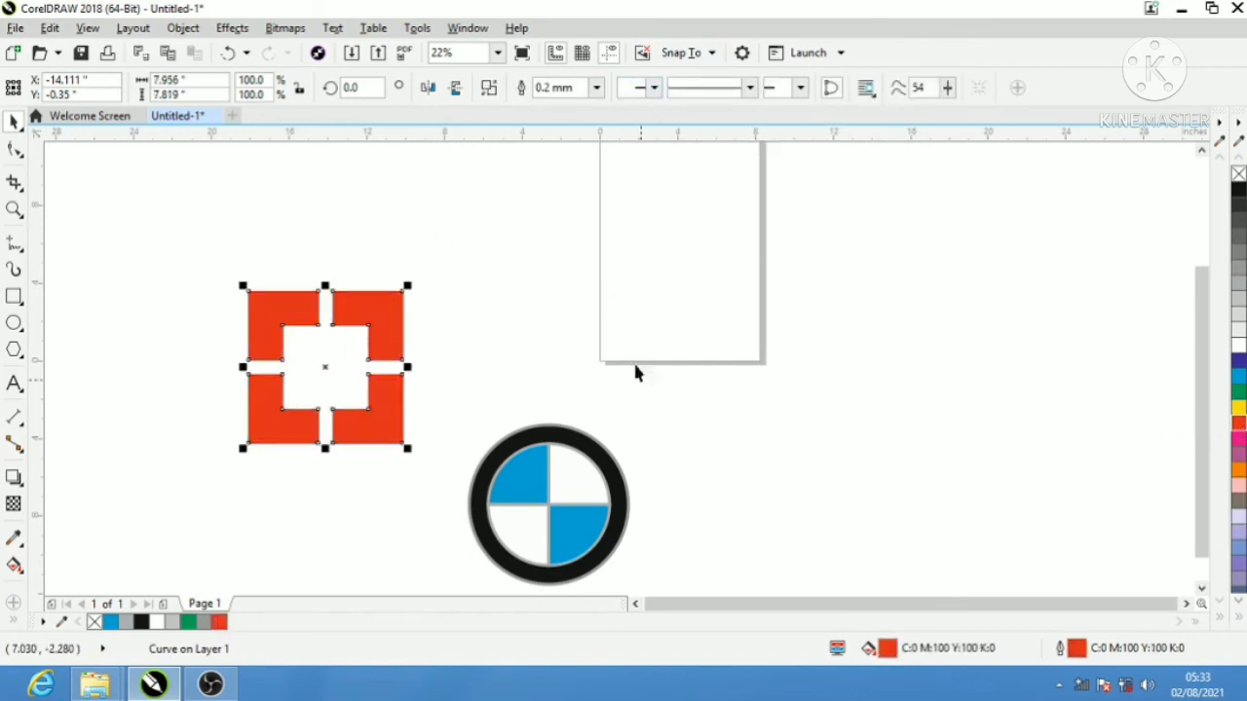
left_click(644, 335)
left_click_drag(382, 322, 301, 255)
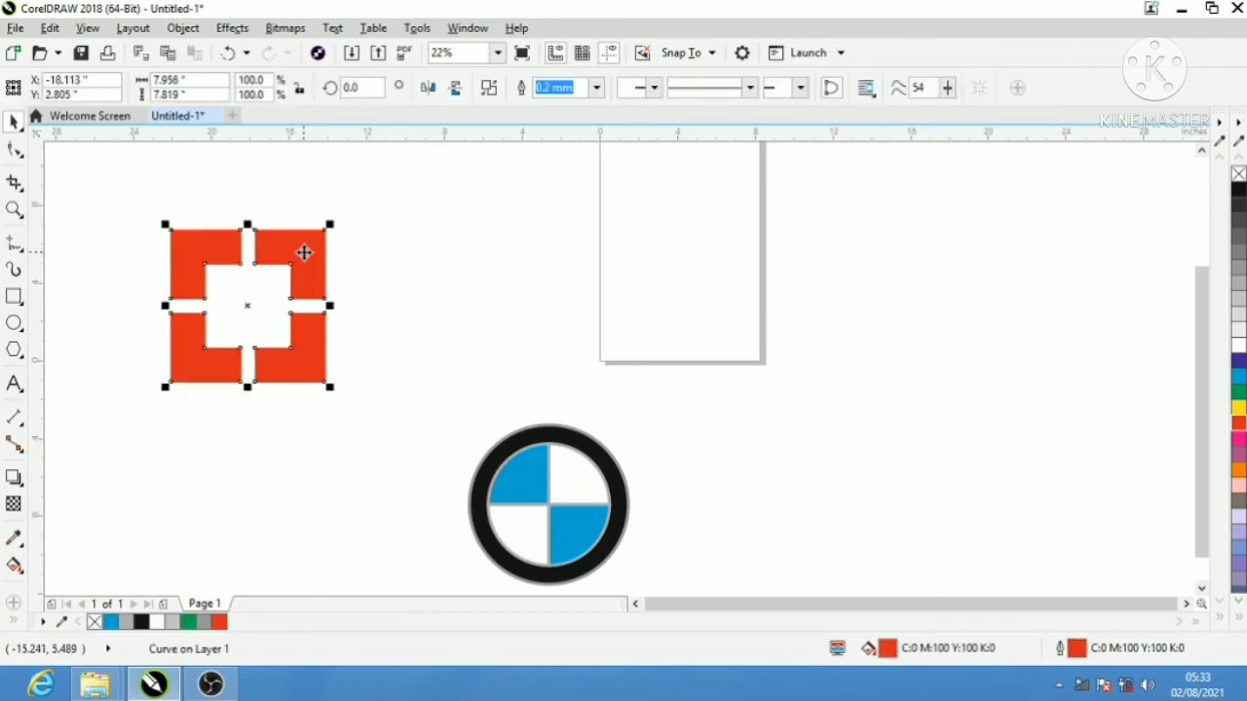
- Draw a small square about 1.6 inches across below the red shape and colour it blue (C:100 M:100)
left_click(15, 297)
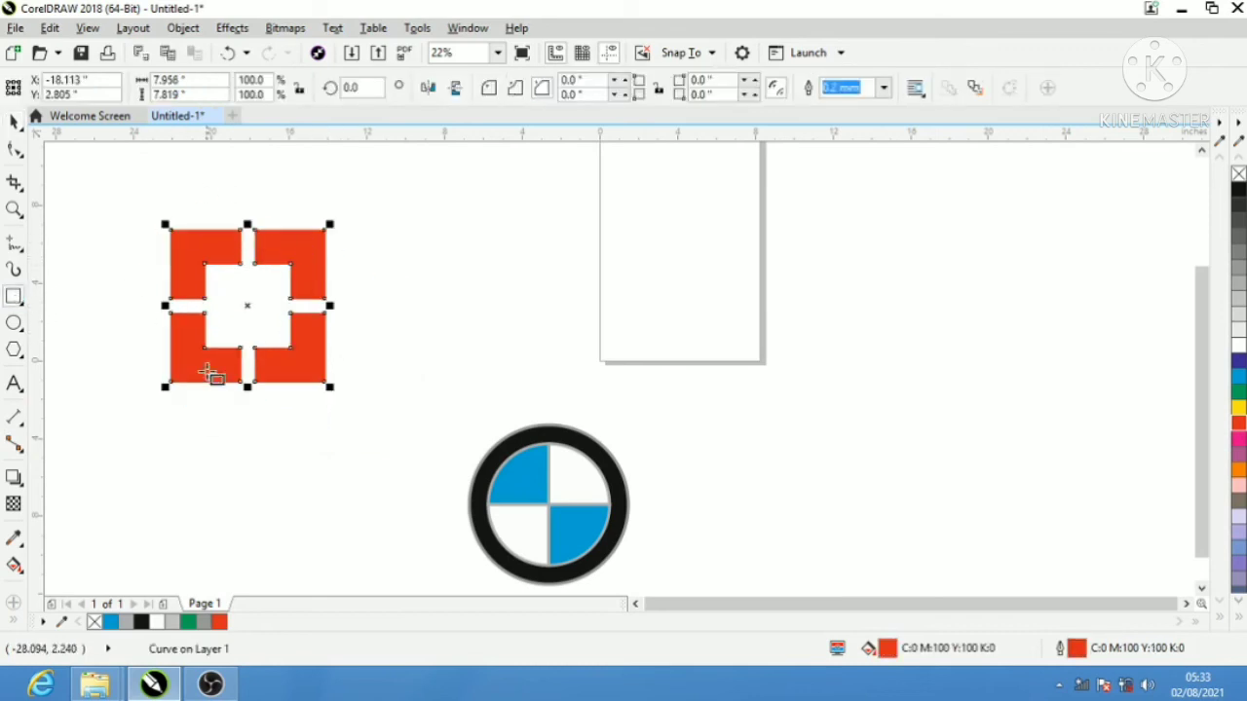
left_click_drag(273, 453, 323, 504)
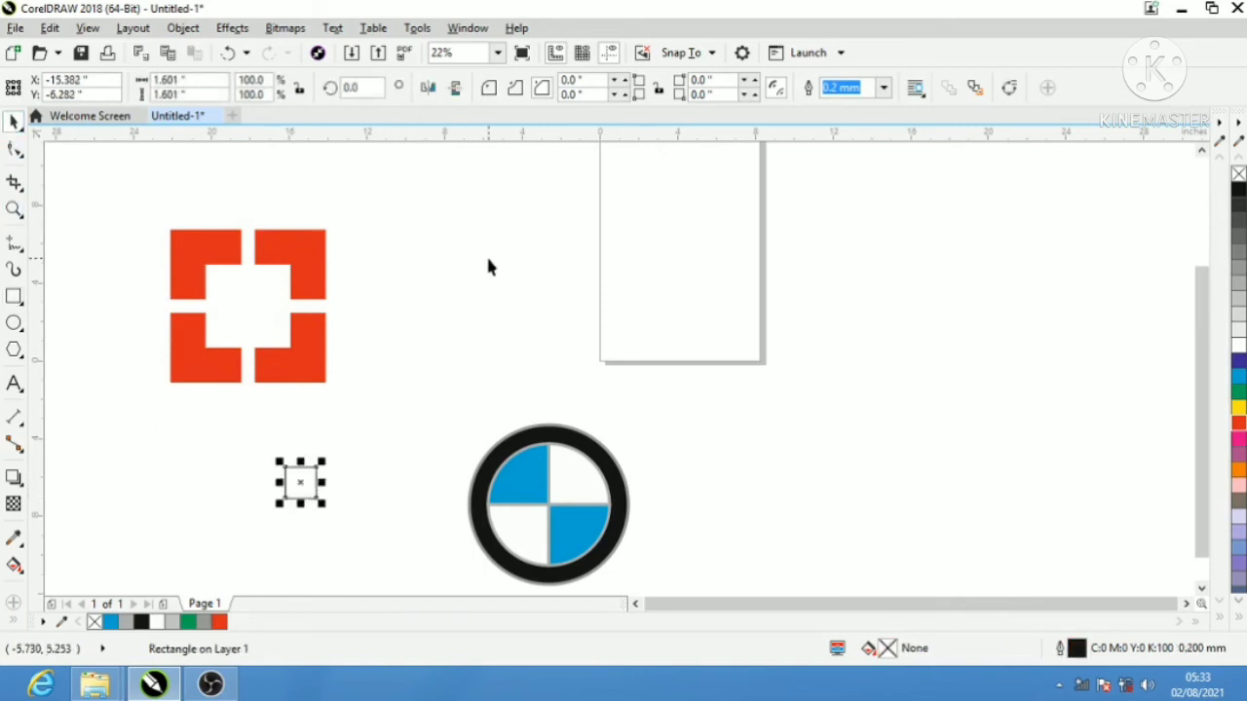
left_click(1238, 360)
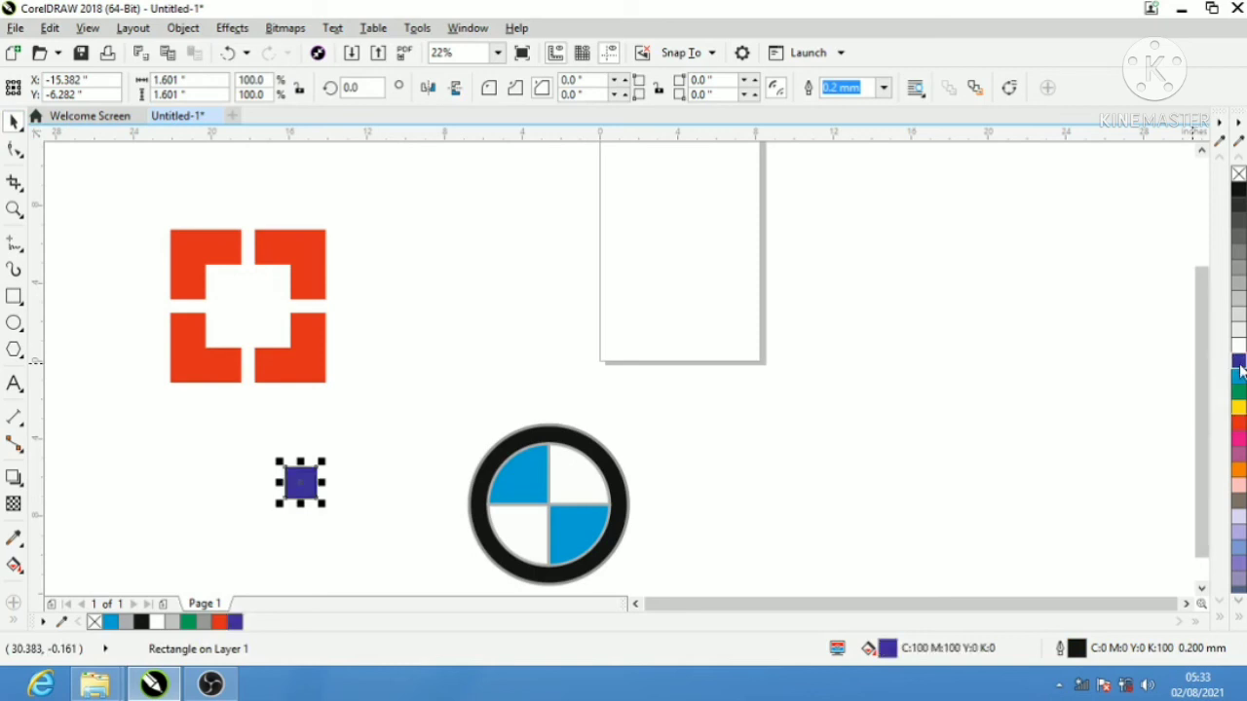
- Align the centres of the small blue square and the red shape both horizontally and vertically
left_click_drag(379, 186, 139, 538)
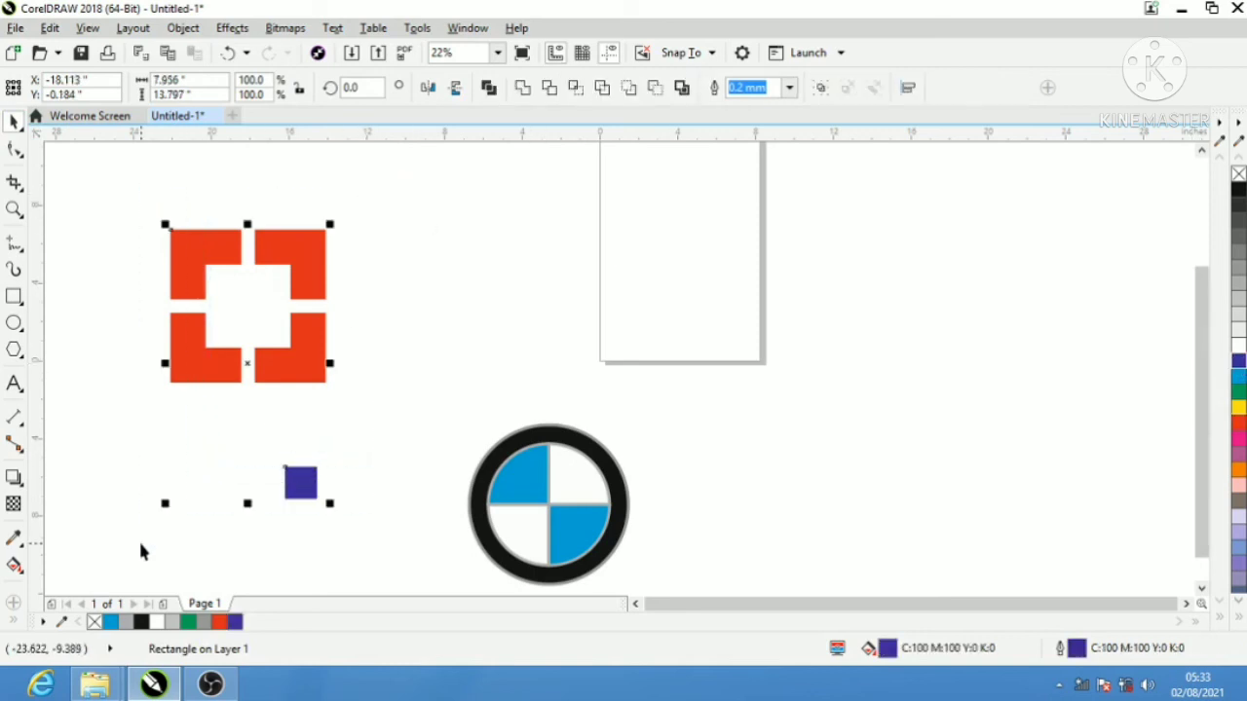
left_click(908, 88)
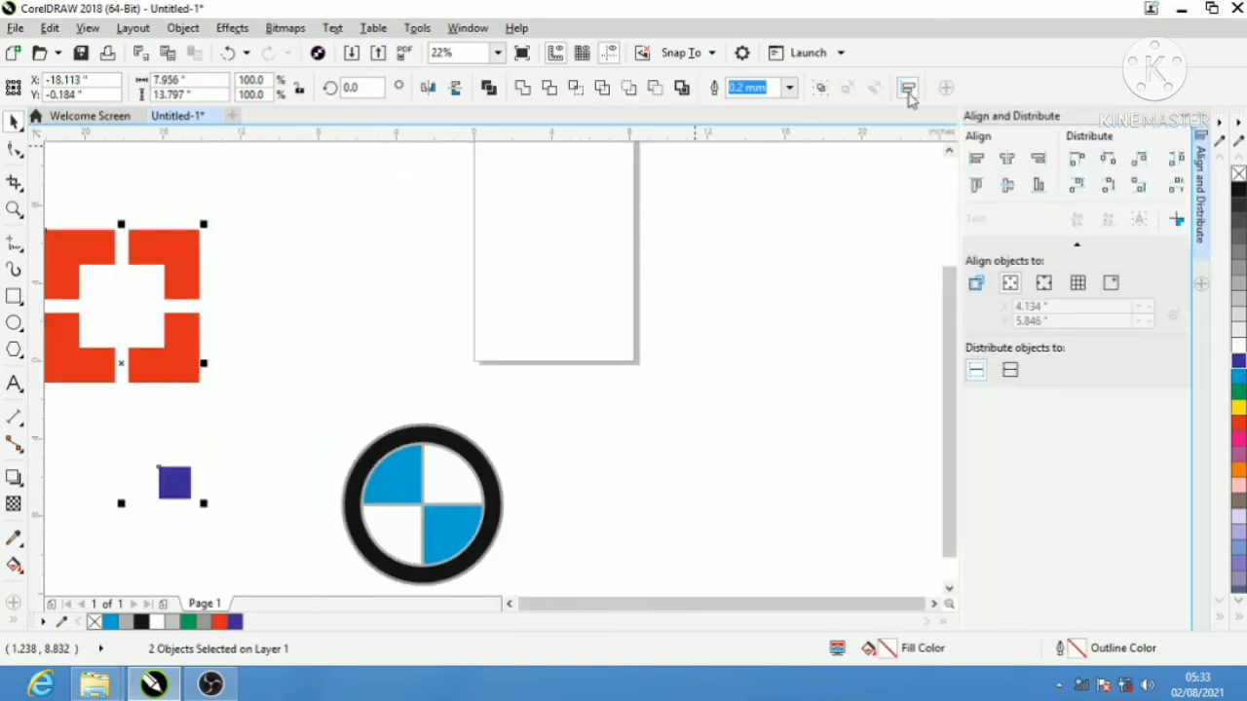
left_click(1006, 159)
left_click(1008, 185)
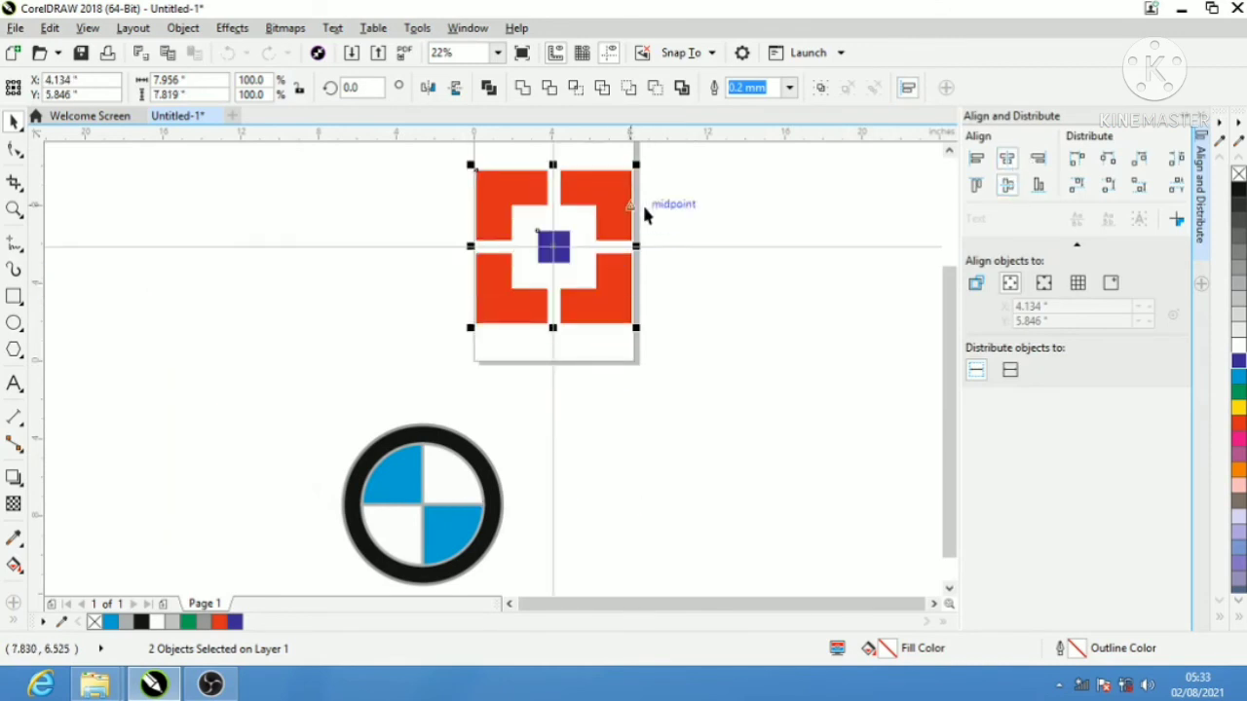
- Group the red shape with the blue square, move the group beside the black-ringed roundel, and close the Align and Distribute docker
key("ctrl+g")
left_click_drag(628, 201, 319, 458)
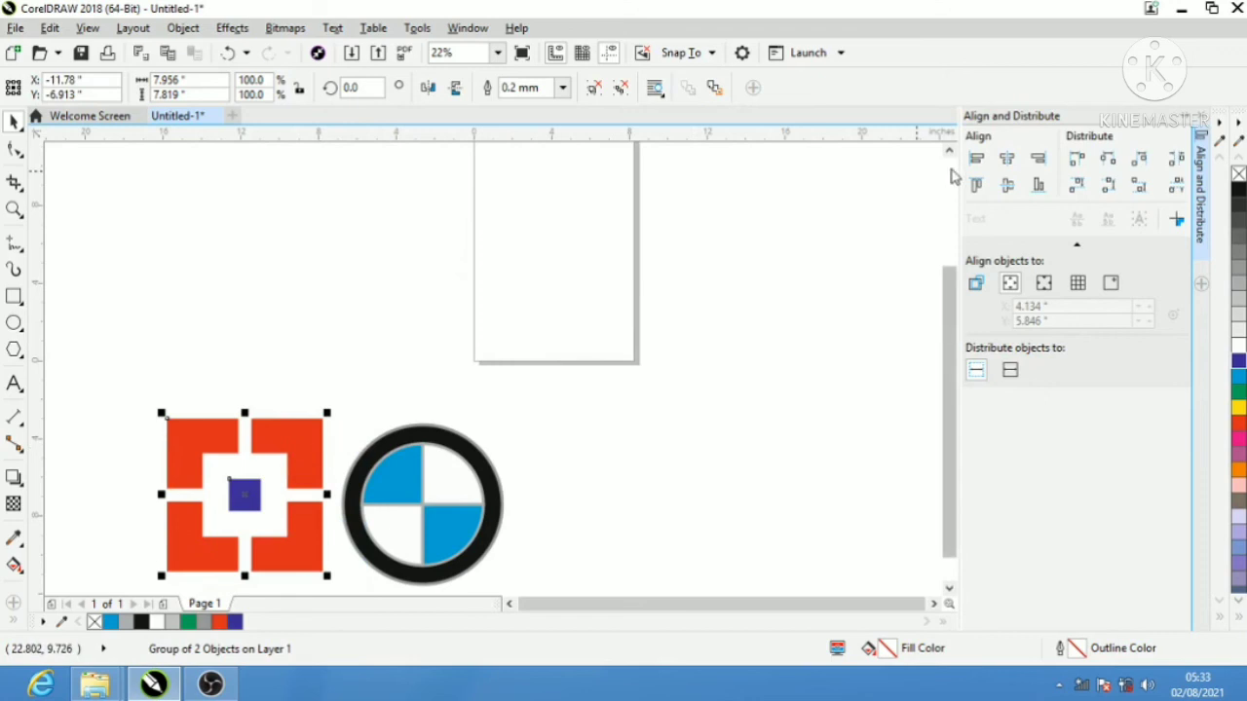
left_click(1203, 118)
- Arrange the red-and-blue logo and the roundel side by side in the empty area well to the left of the page
left_click(634, 605)
left_click_drag(773, 365, 1102, 603)
left_click_drag(974, 465, 399, 385)
left_click(619, 320)
left_click_drag(544, 234, 301, 464)
left_click_drag(403, 348, 426, 348)
left_click(672, 300)
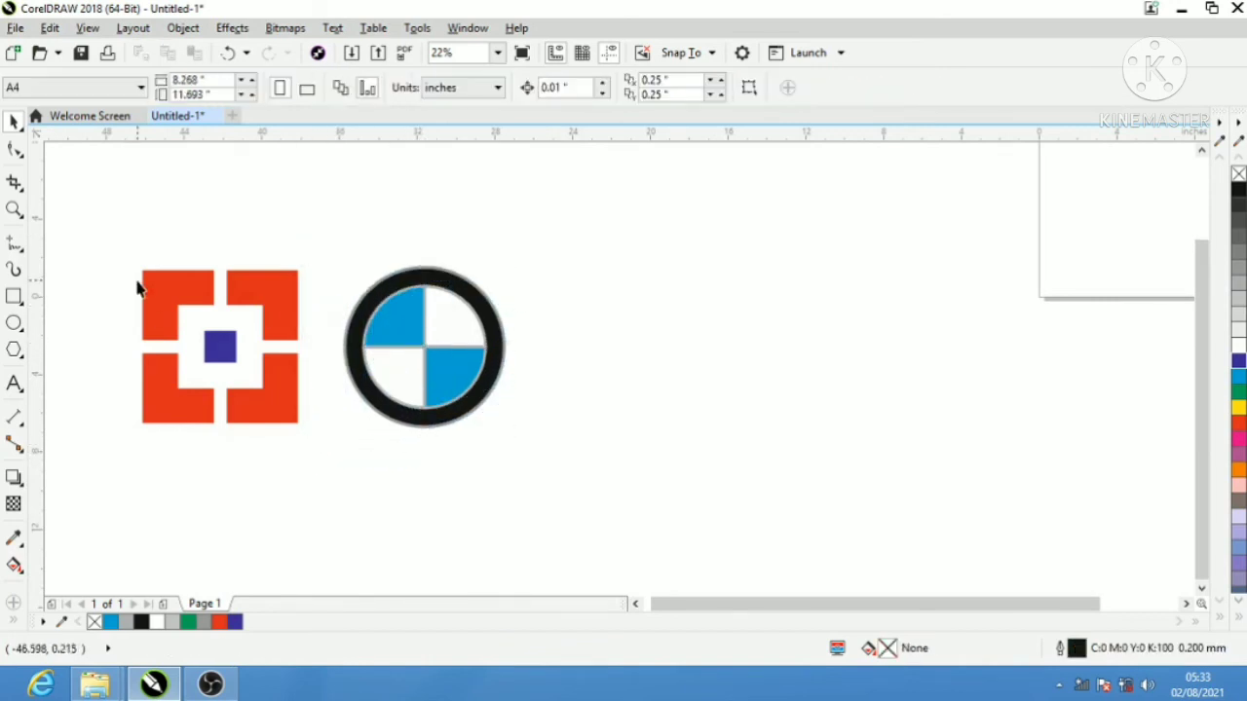
- Draw a cyan (C:100) circle about 10 inches across with a matching outline, and make a copy of it about 2.07 inches across
left_click(13, 325)
left_click_drag(673, 284, 871, 482)
left_click(14, 121)
left_click(1237, 380)
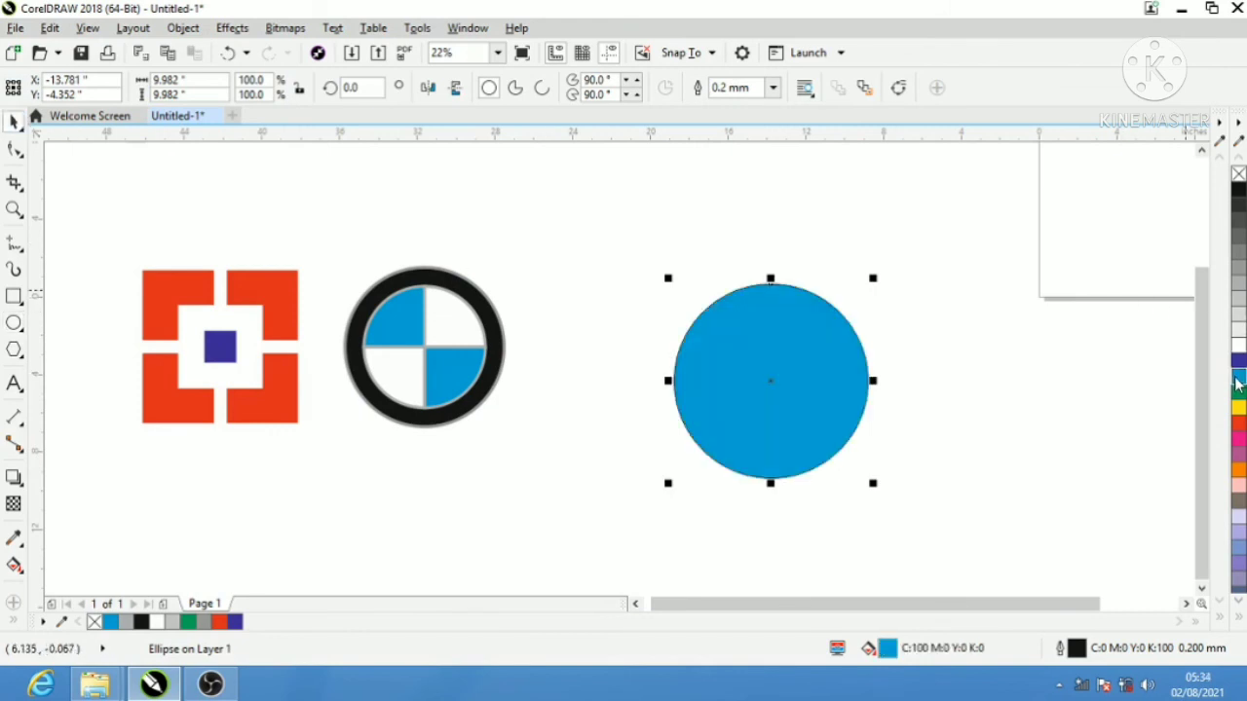
left_click_drag(783, 410, 944, 398)
left_click_drag(1048, 319, 997, 402)
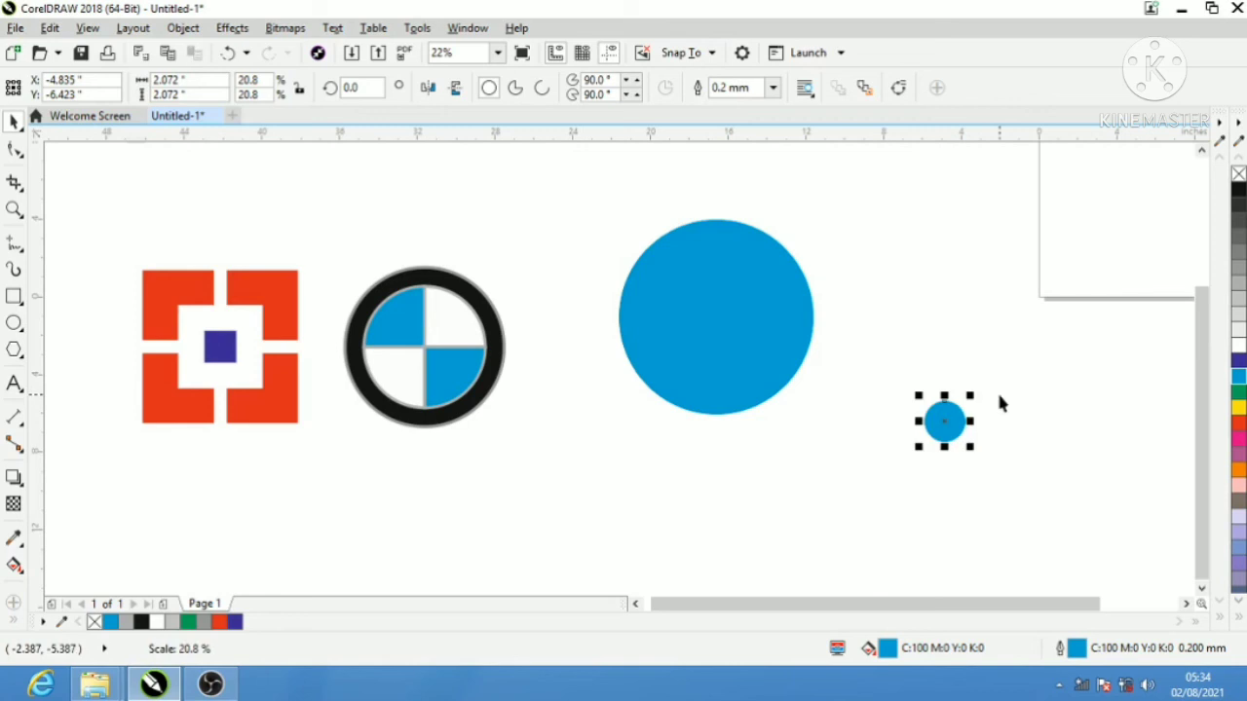
- Draw a cyan vertical bar about 0.7 by 8.6 inches down from the large circle's centre, and give the small circle a black outline
left_click(14, 296)
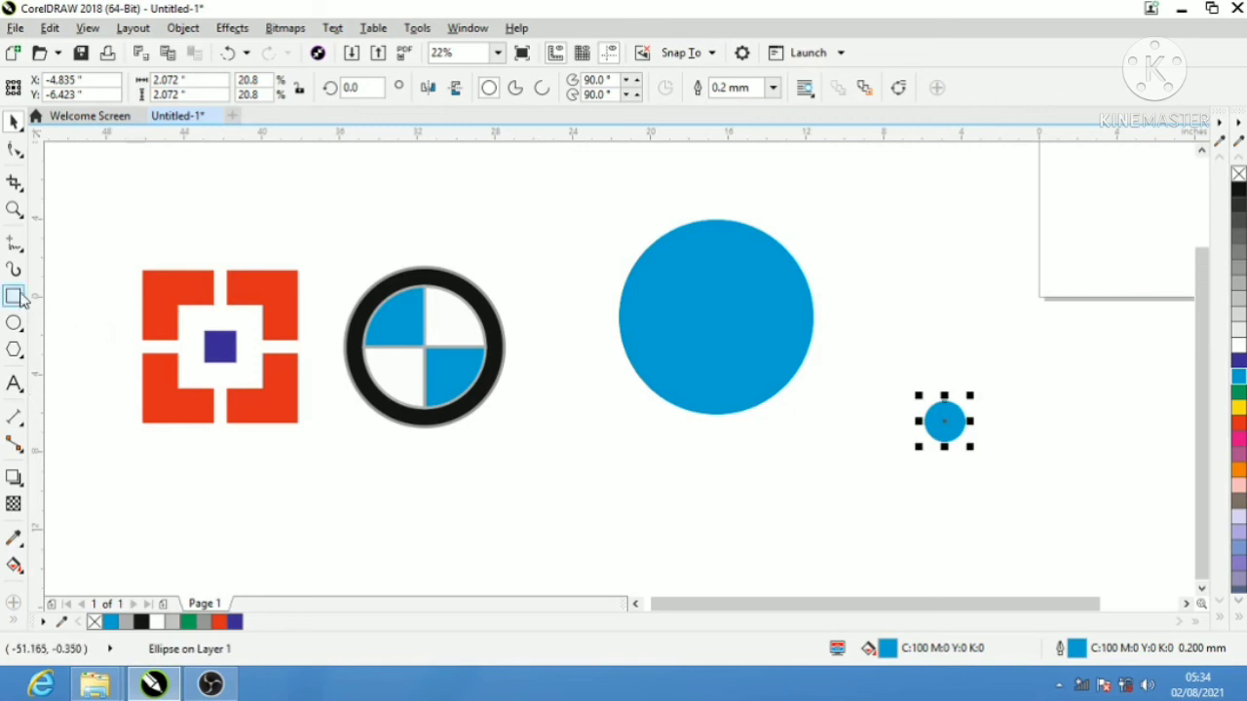
left_click_drag(715, 316, 730, 486)
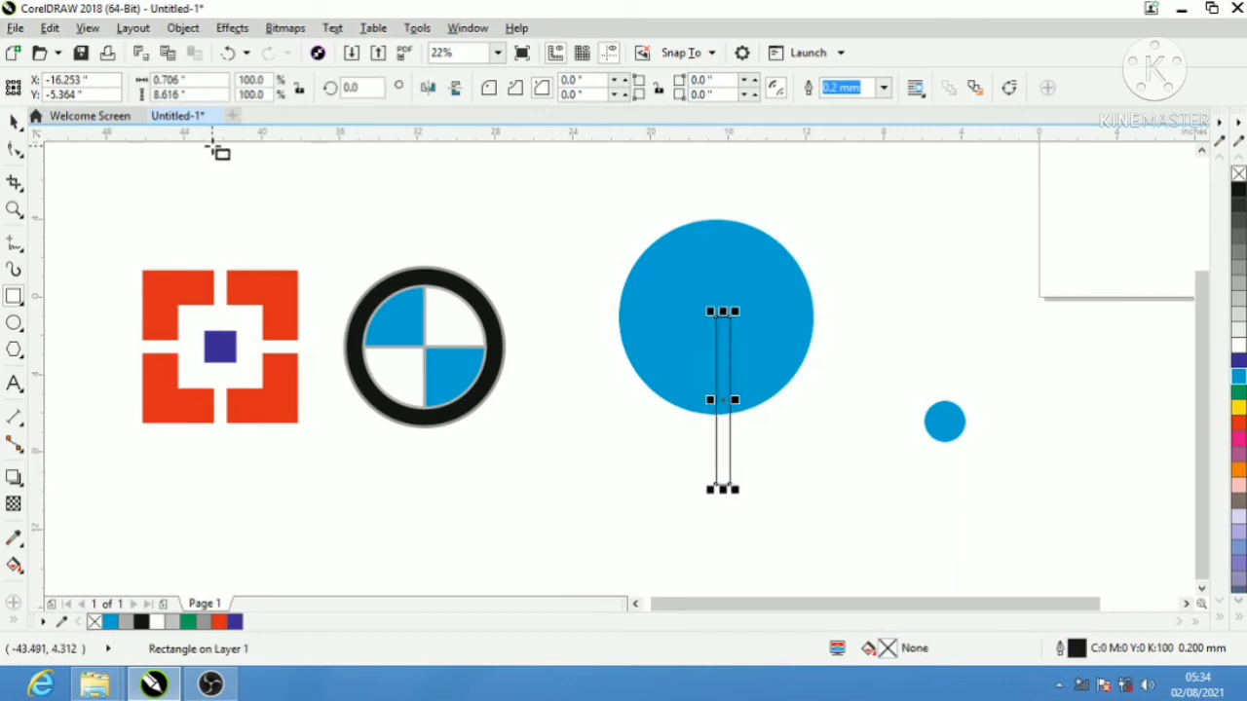
left_click(14, 118)
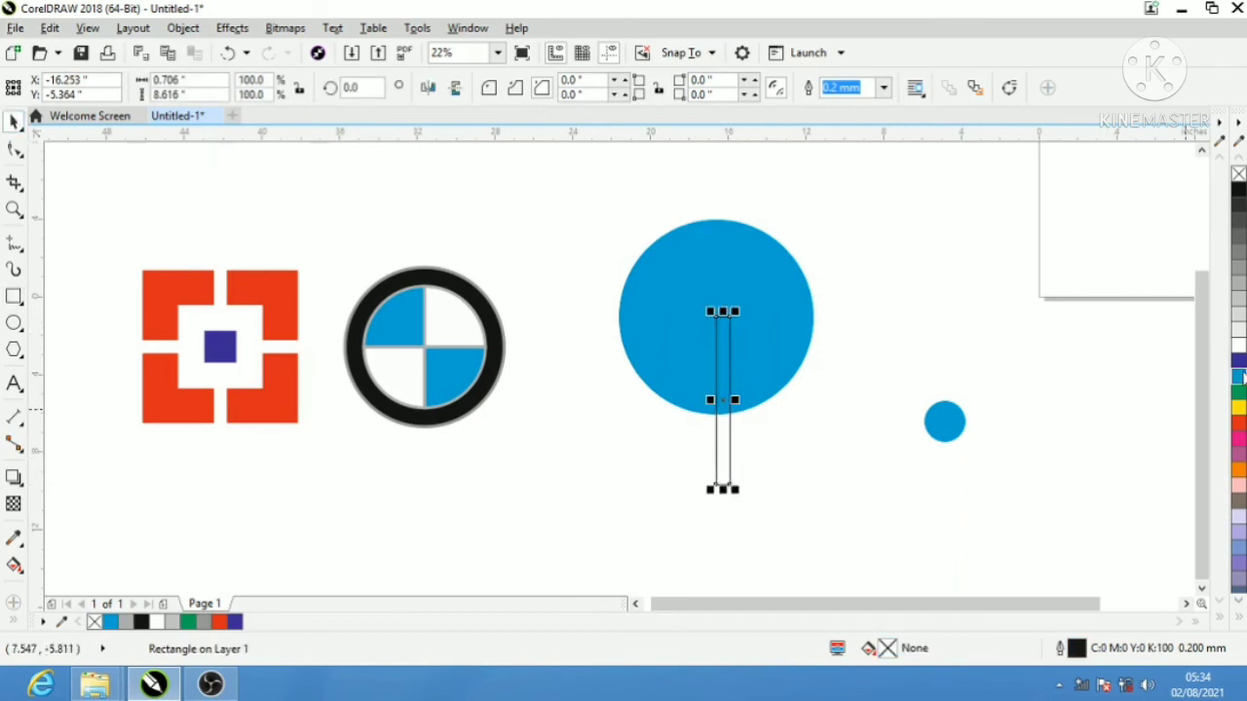
left_click(1239, 377)
left_click(944, 442)
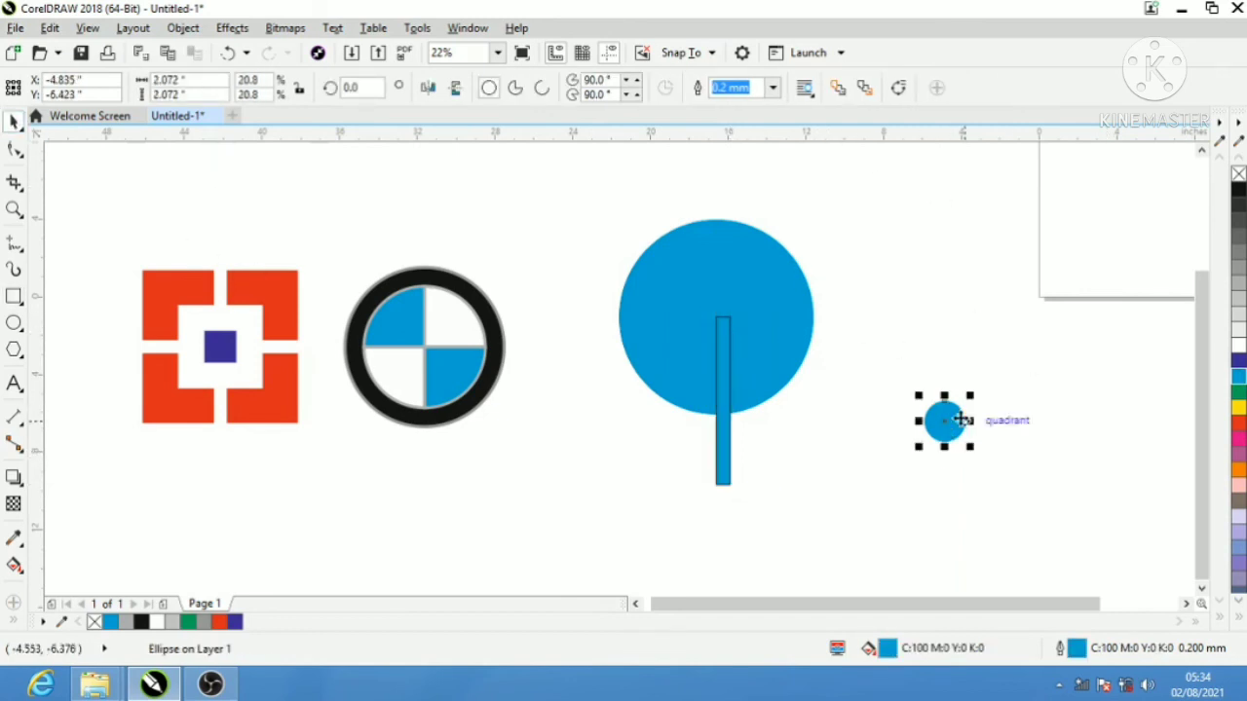
right_click(1239, 190)
- Align the centres of the large circle, small circle and bar both horizontally and vertically, leaving the three objects ungrouped
left_click_drag(1057, 173, 600, 545)
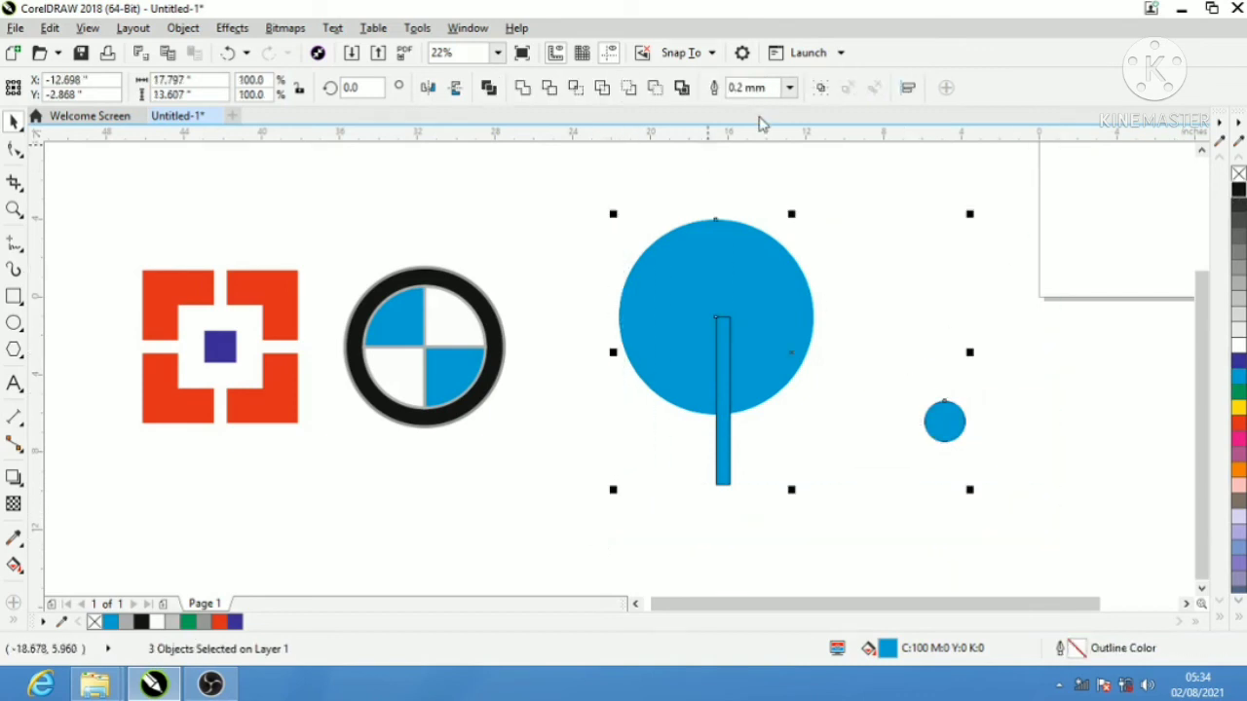
key("e")
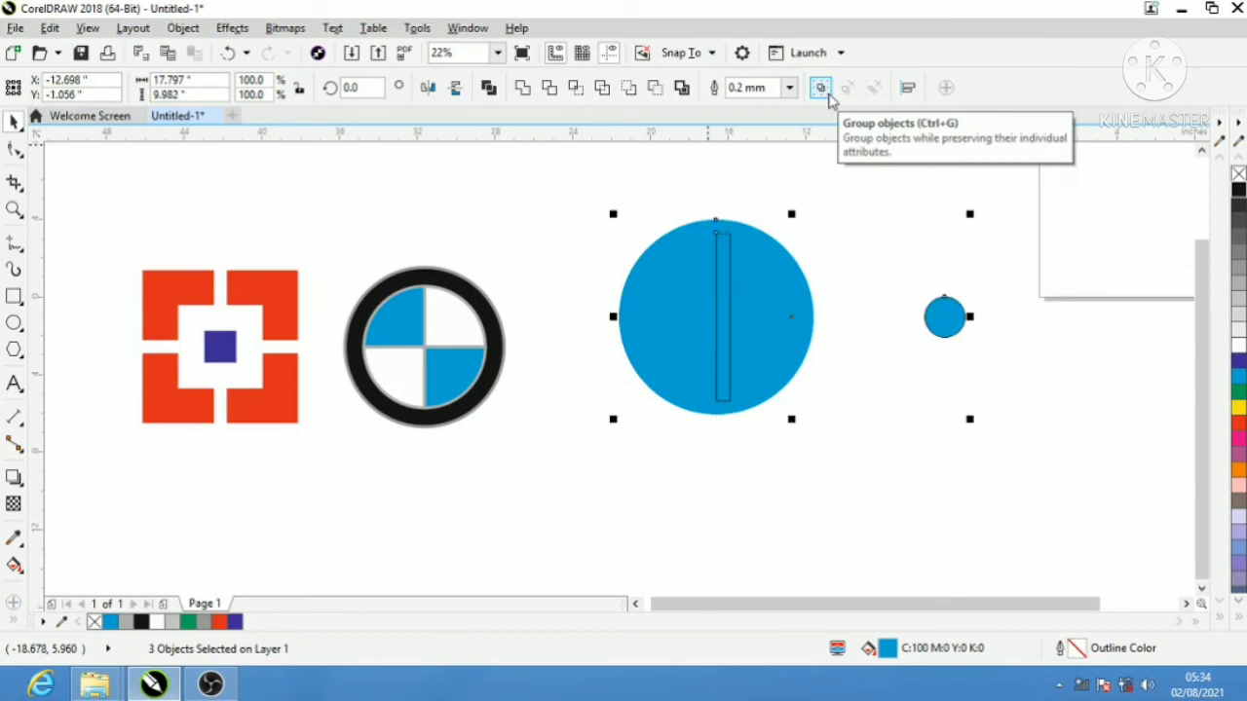
left_click(829, 98)
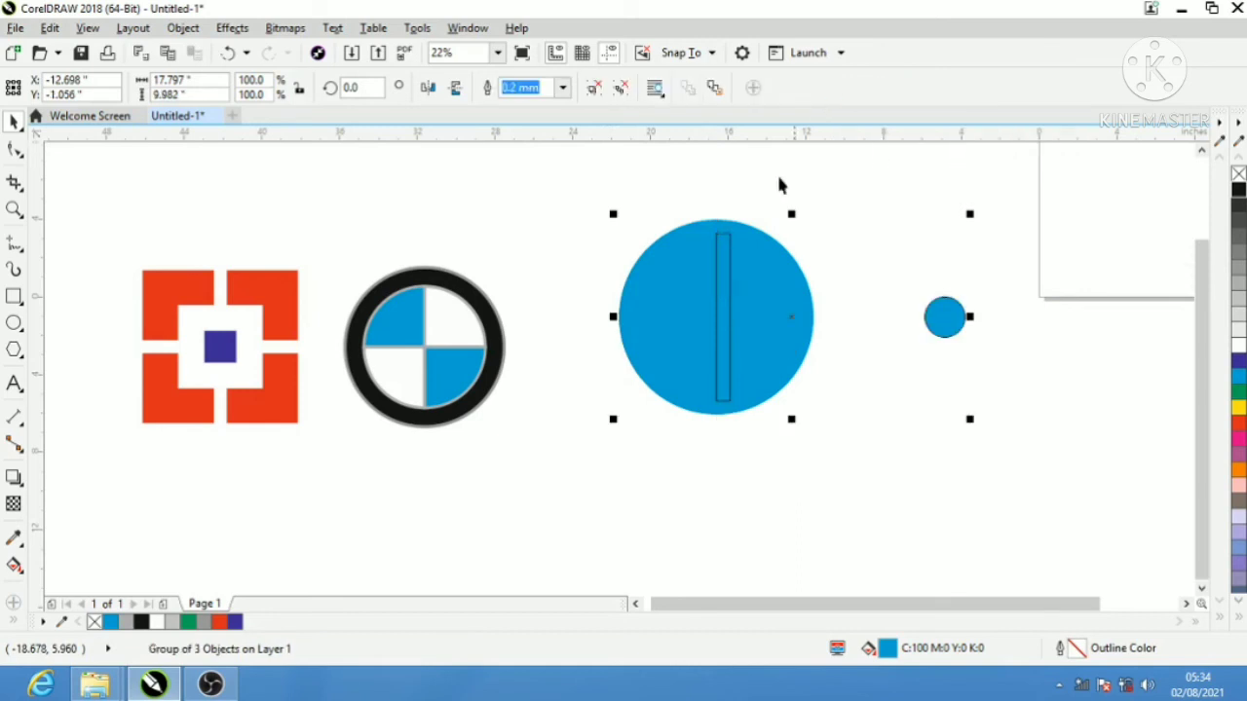
left_click(1051, 311)
left_click(943, 323)
key("ctrl+u")
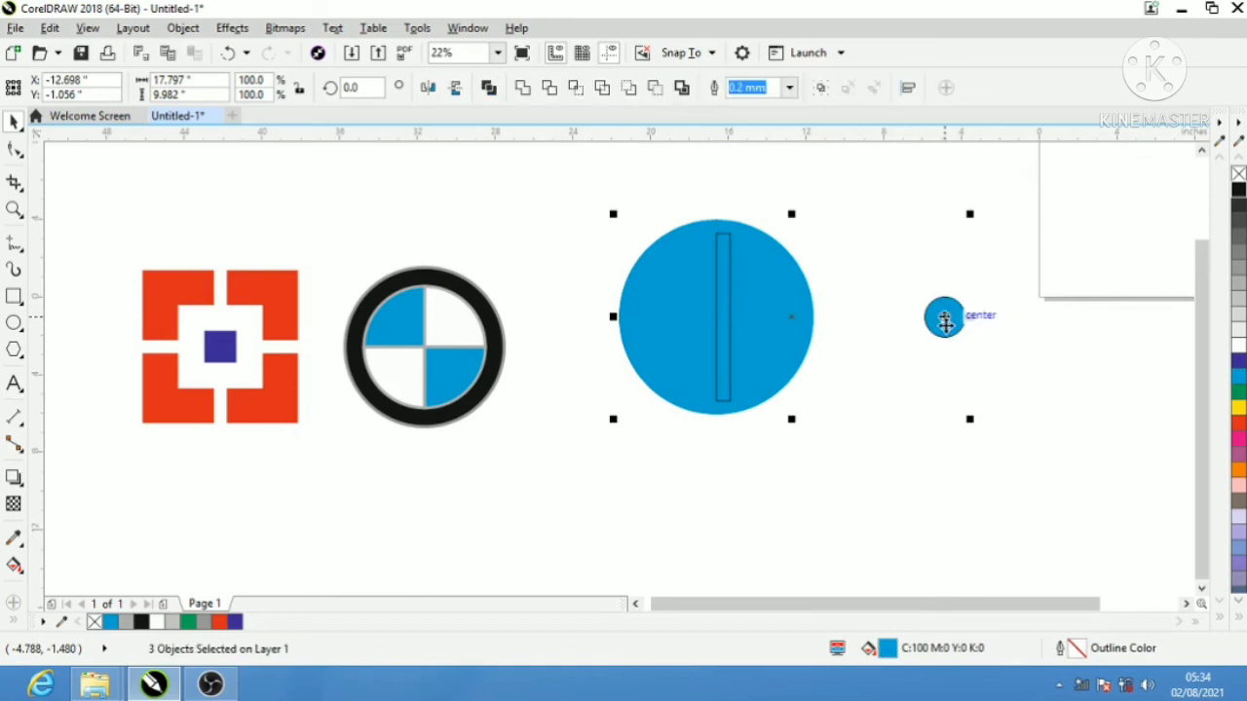
key("c")
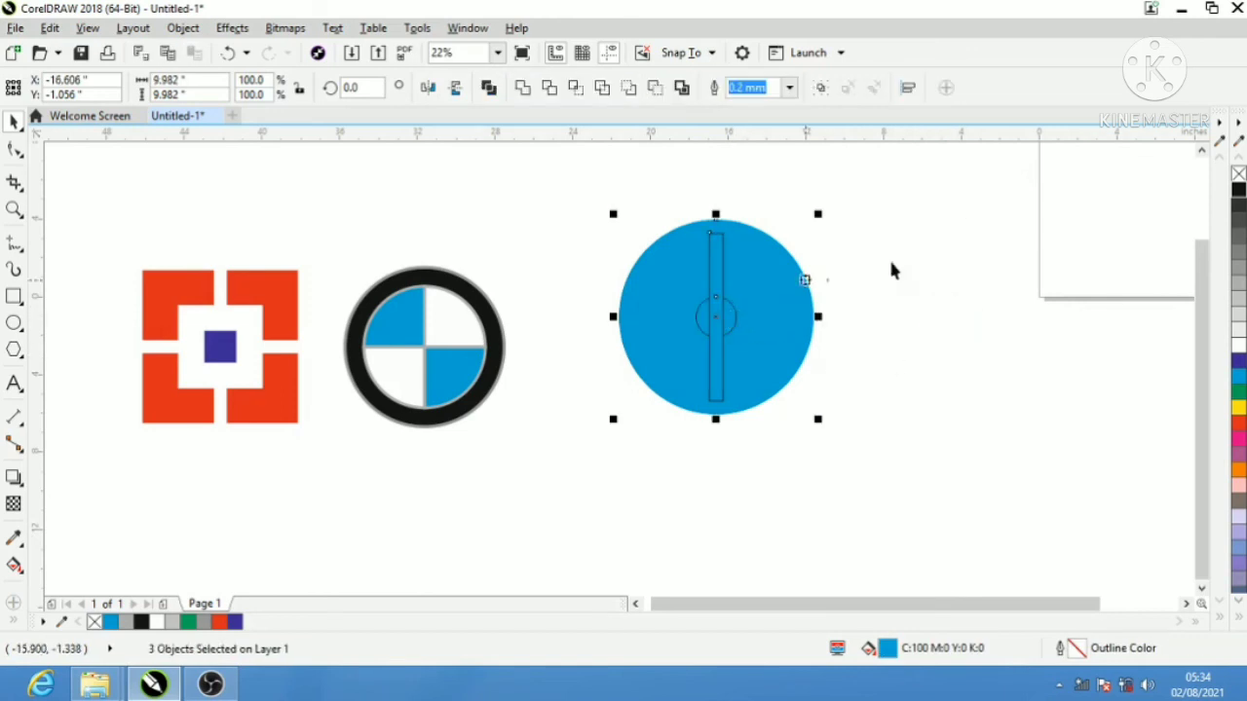
left_click(891, 270)
- Move the bar straight down so it starts at the circles' centre, and trim the large circle with the bar and small circle
left_click_drag(714, 371, 716, 450)
left_click_drag(893, 182, 570, 563)
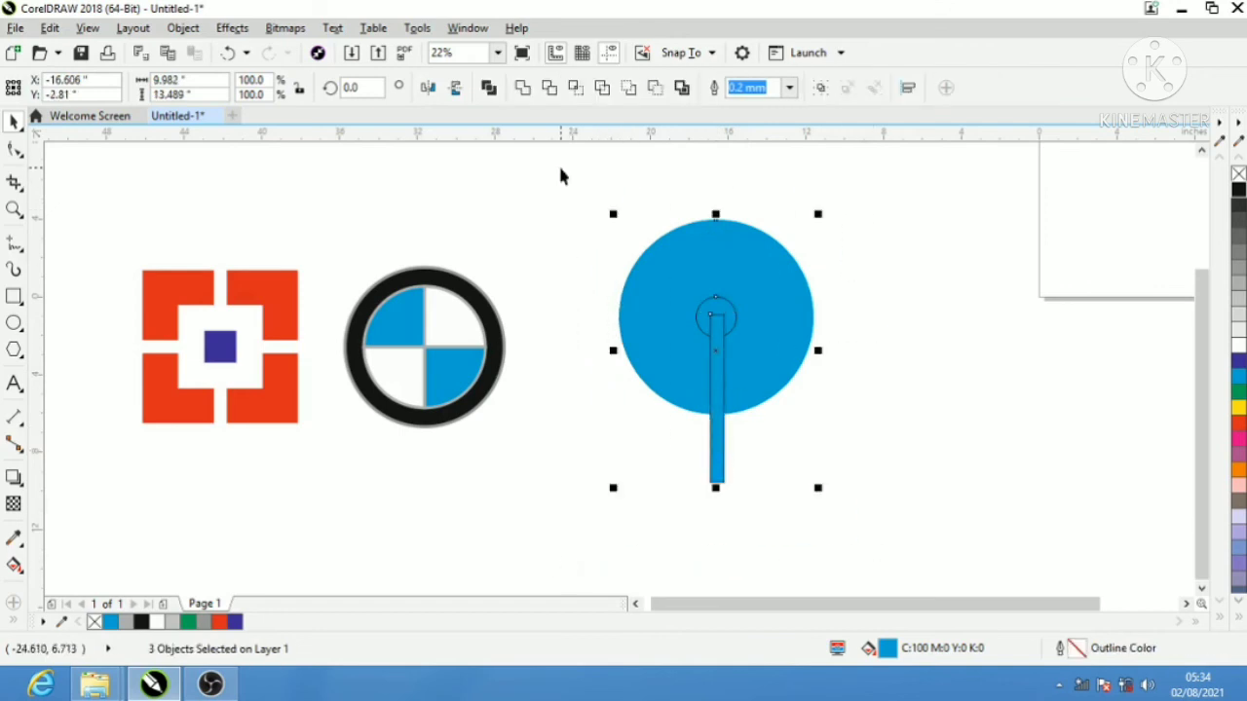
left_click(549, 91)
left_click(914, 182)
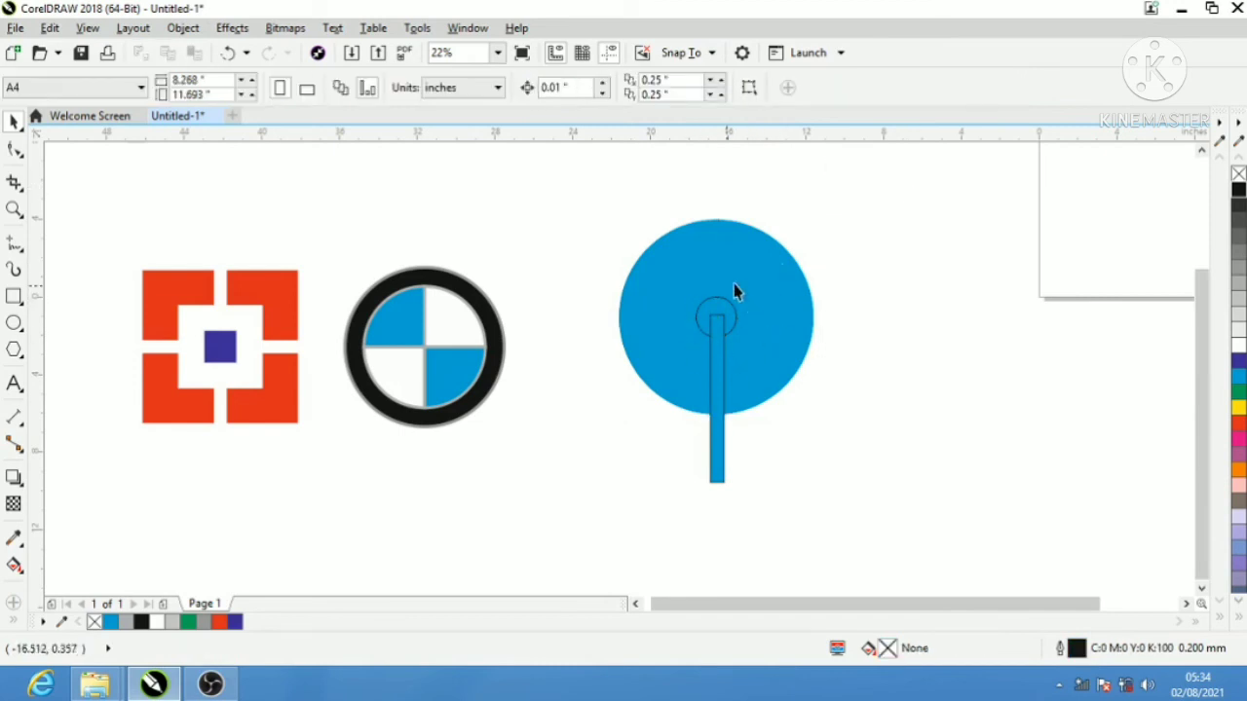
- Separate the trimmed circle, delete the leftover bar and small circle, and place the keyhole-shaped logo beside the roundel
left_click(763, 309)
left_click_drag(754, 282, 956, 297)
left_click_drag(781, 259, 622, 551)
key("Delete")
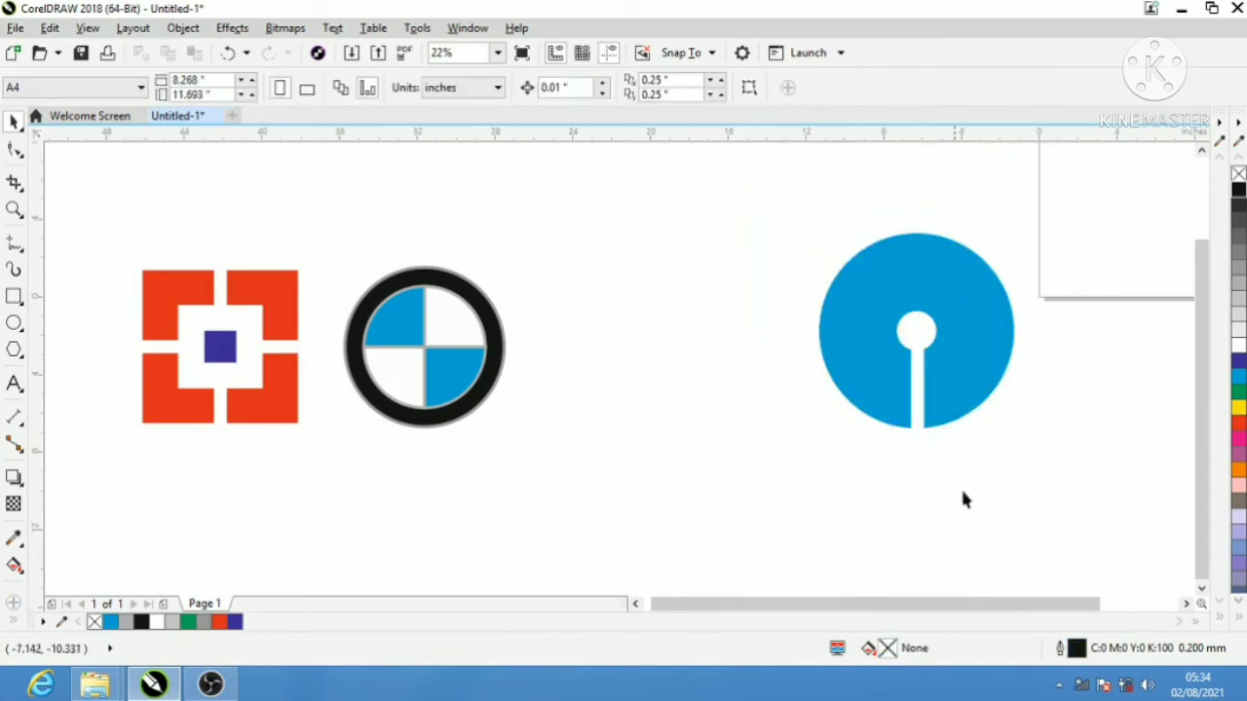
left_click_drag(953, 384, 688, 398)
left_click(913, 382)
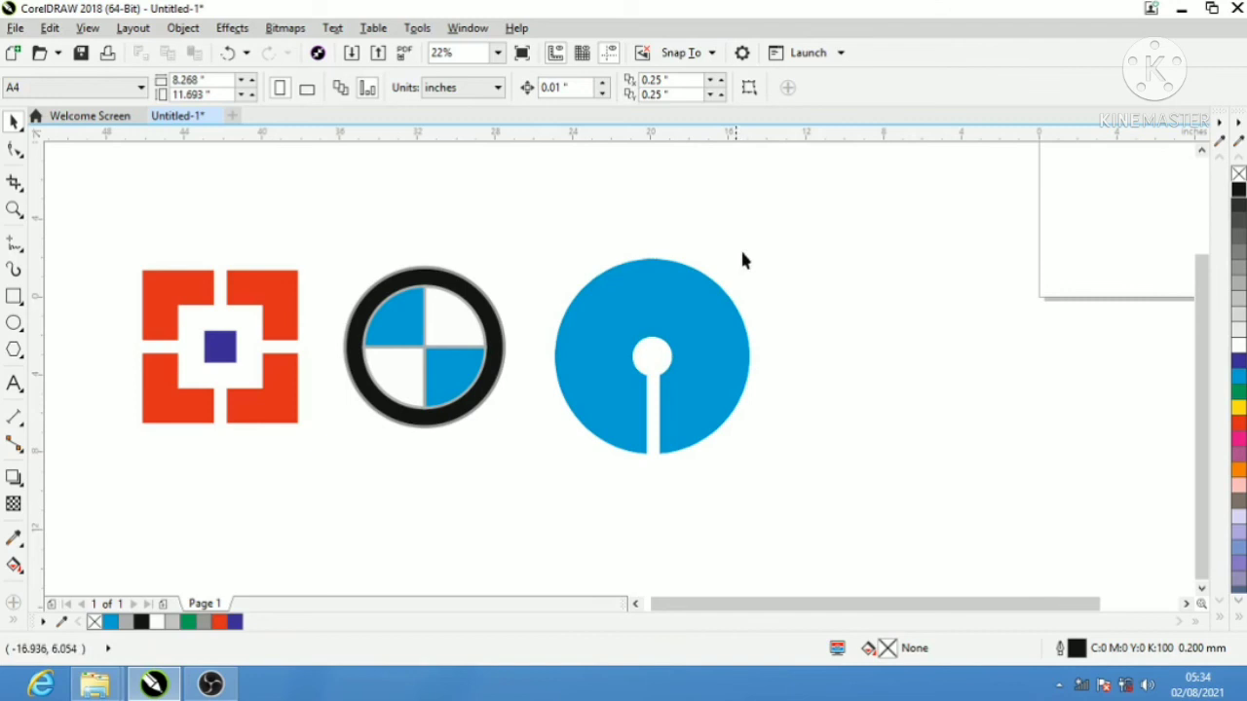
- Draw an unfilled rectangle about 6.45 by 6.92 inches to the right of the keyhole-shaped logo
left_click(14, 296)
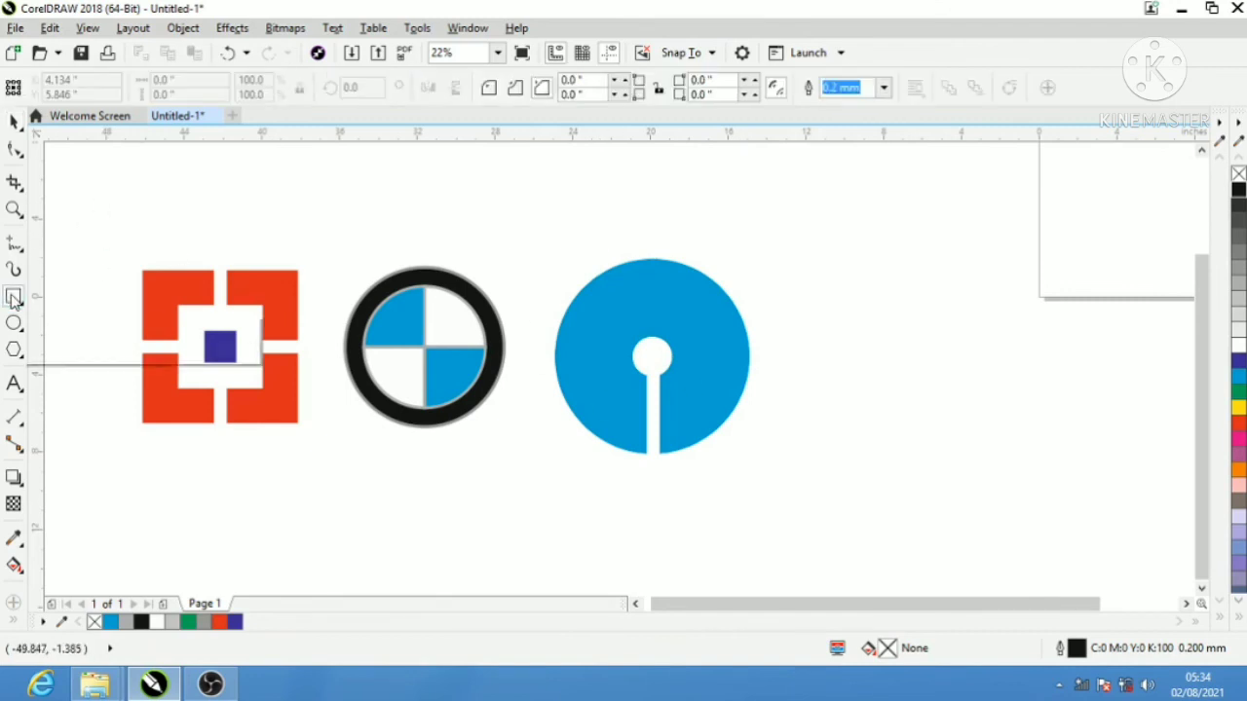
left_click_drag(887, 293, 1017, 432)
left_click(13, 119)
left_click(22, 136)
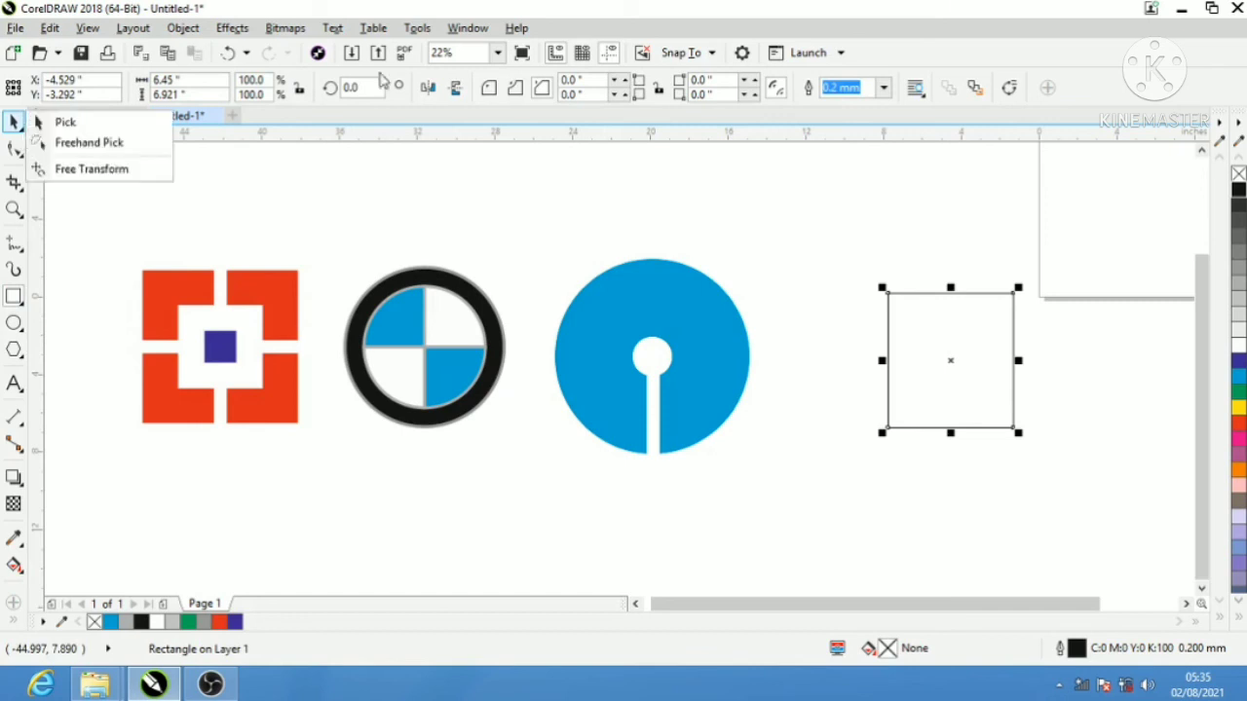
left_click(104, 120)
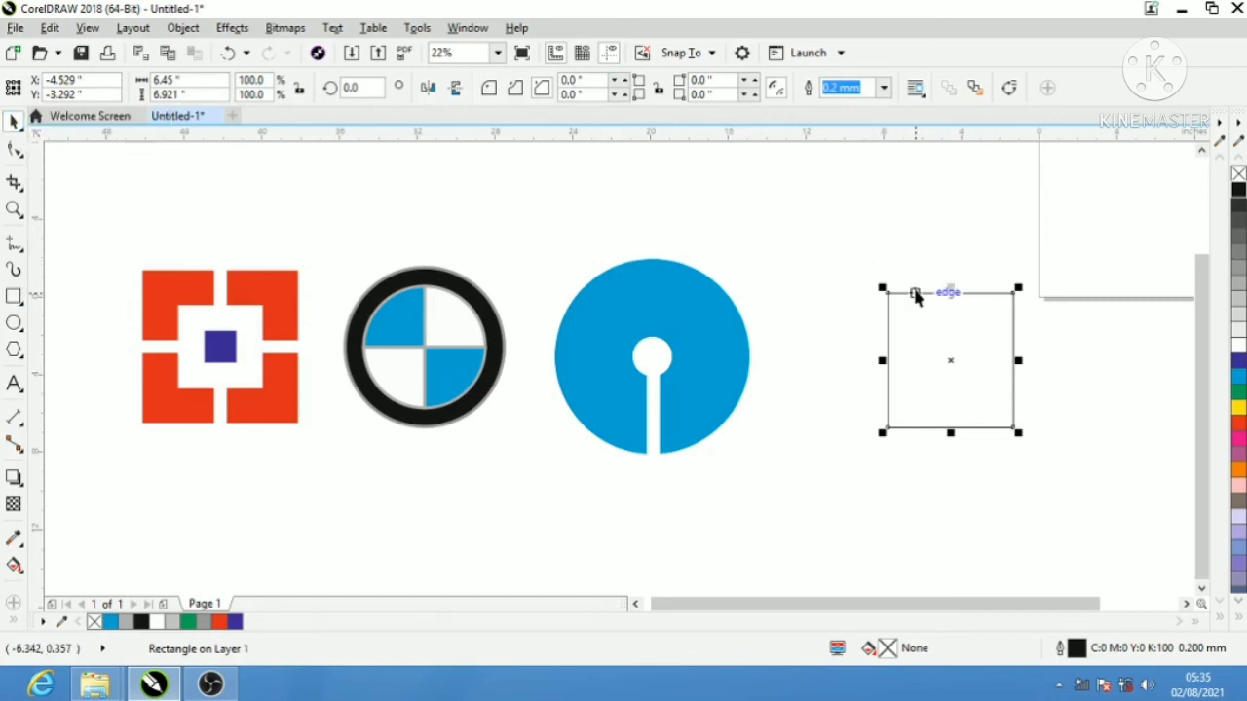
- Widen the rectangle, add a diagonally offset overlapping copy spanning about 9.46 by 8.57 inches overall, and place both beside the keyhole-shaped logo
left_click(881, 362)
left_click_drag(881, 362, 888, 305)
left_click(1007, 187)
left_click_drag(1007, 187, 740, 446)
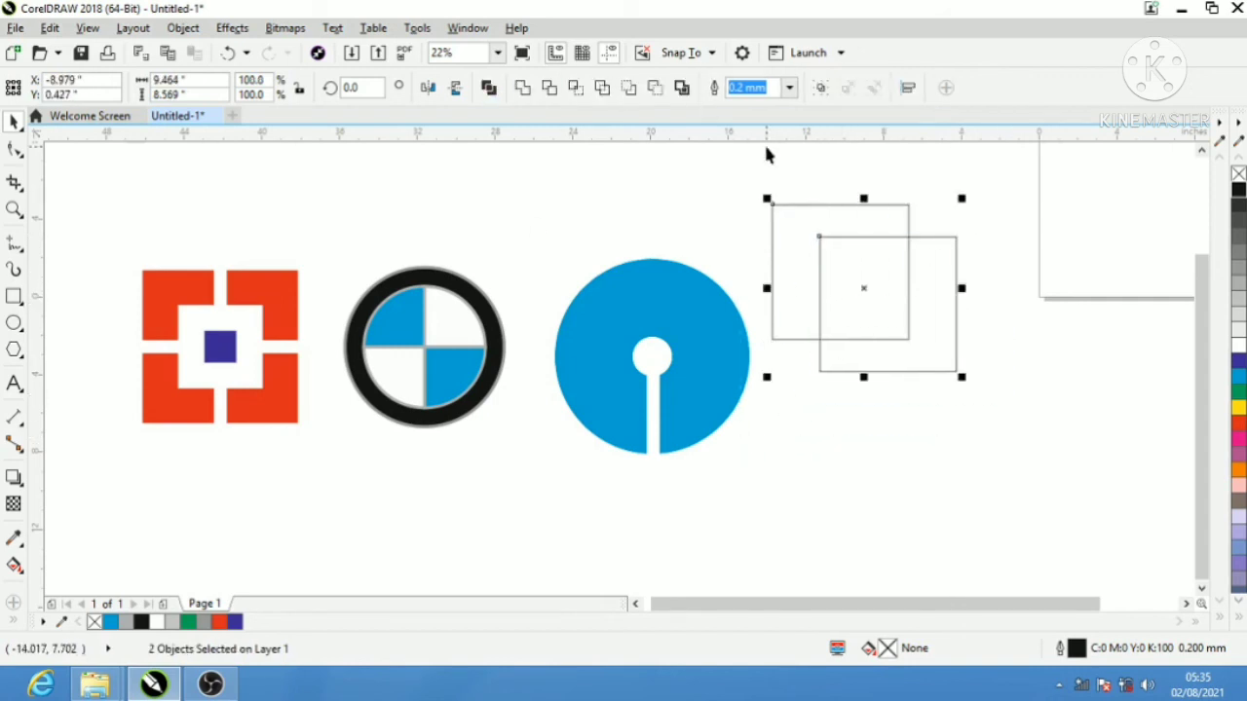
left_click_drag(865, 288, 918, 312)
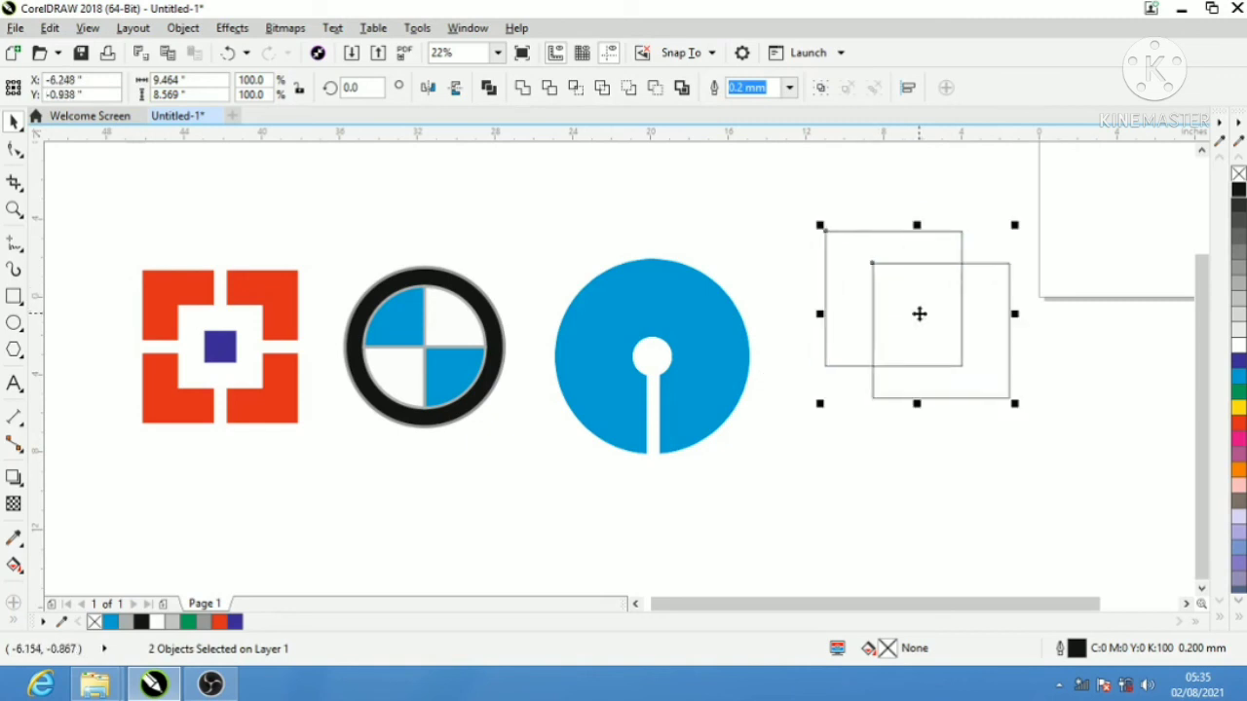